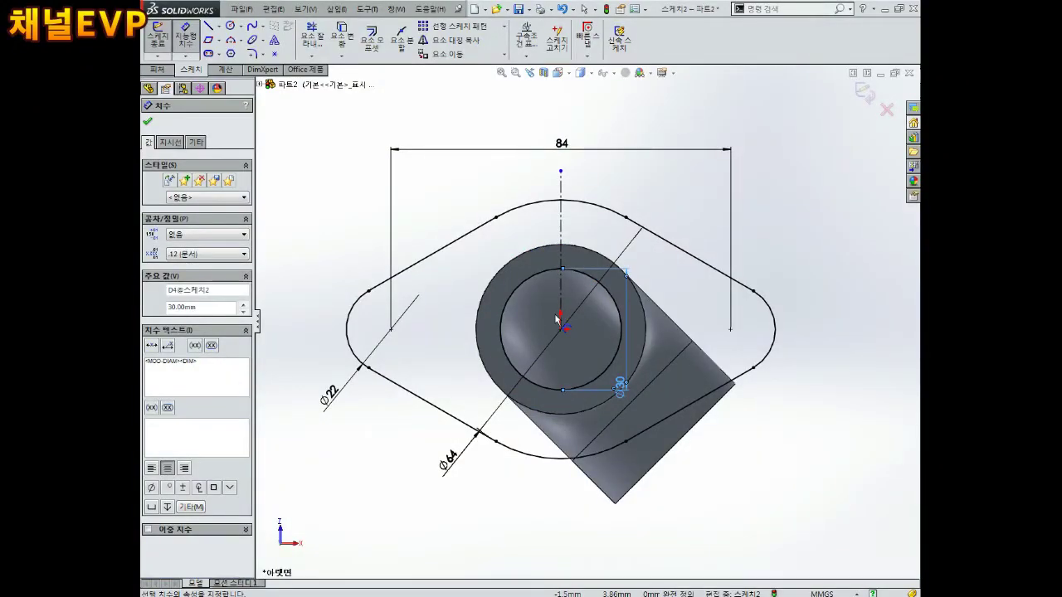
Step: Flip the sketch view, zoom around it, switch to isometric, and exit the flange outline sketch
{"action": "key", "text": "ctrl+8"}
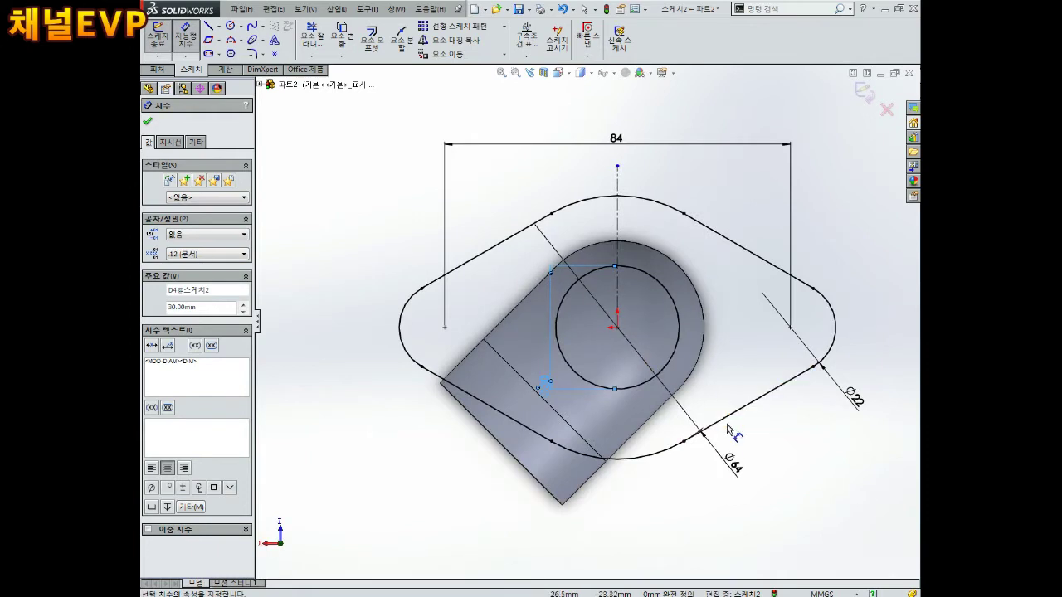
{"action": "scroll", "coordinate": [713, 423], "scroll_direction": "up", "scroll_amount": 1}
{"action": "scroll", "coordinate": [688, 406], "scroll_direction": "down", "scroll_amount": 2}
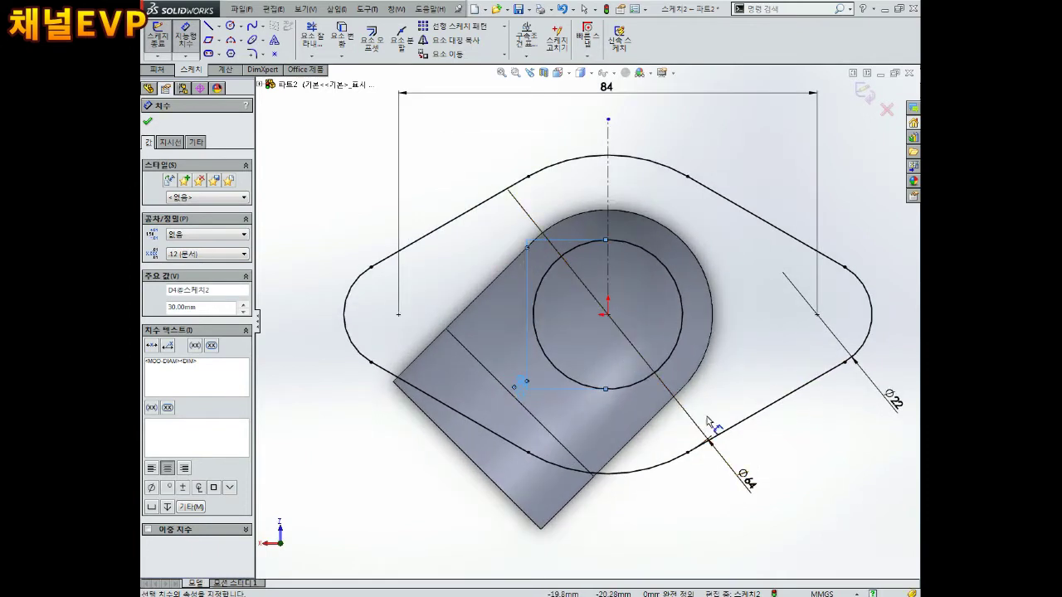
{"action": "key", "text": "ctrl+shift+z"}
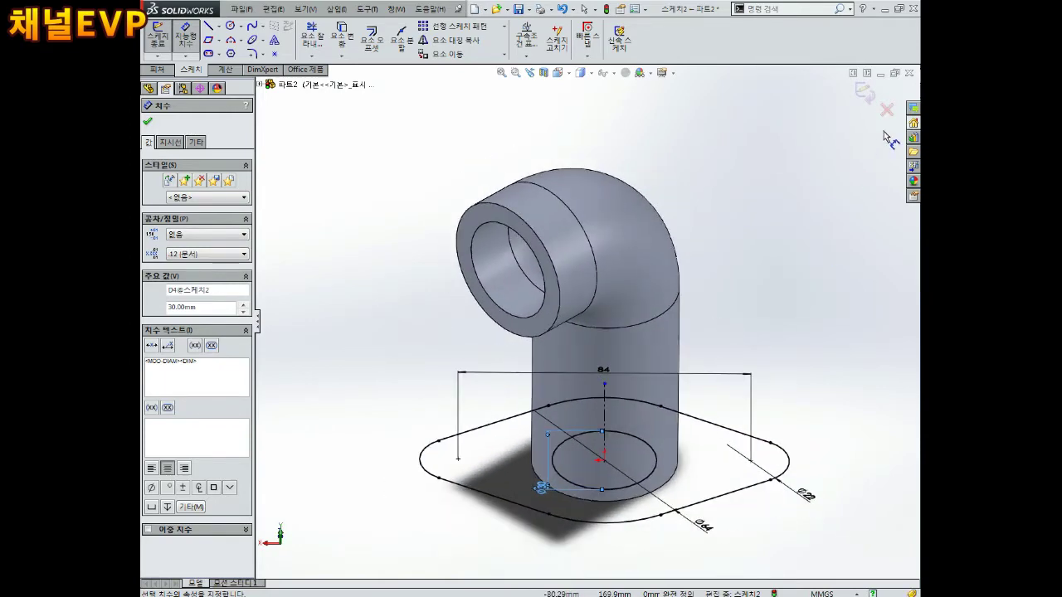
{"action": "left_click", "coordinate": [864, 94]}
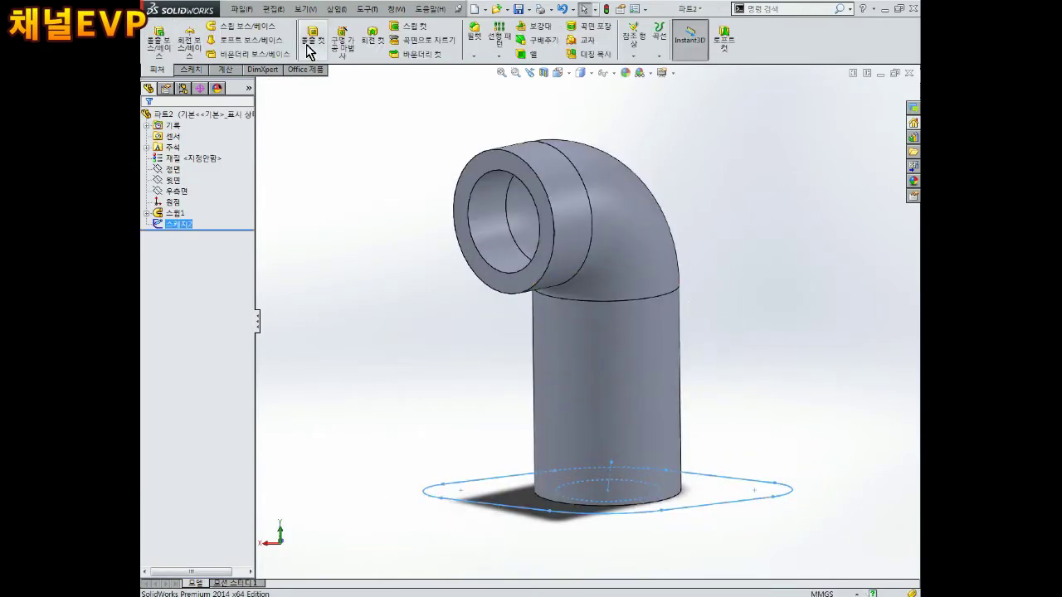
Step: Extrude the flange outline 6 mm in the reversed direction as a boss
{"action": "left_click", "coordinate": [157, 41]}
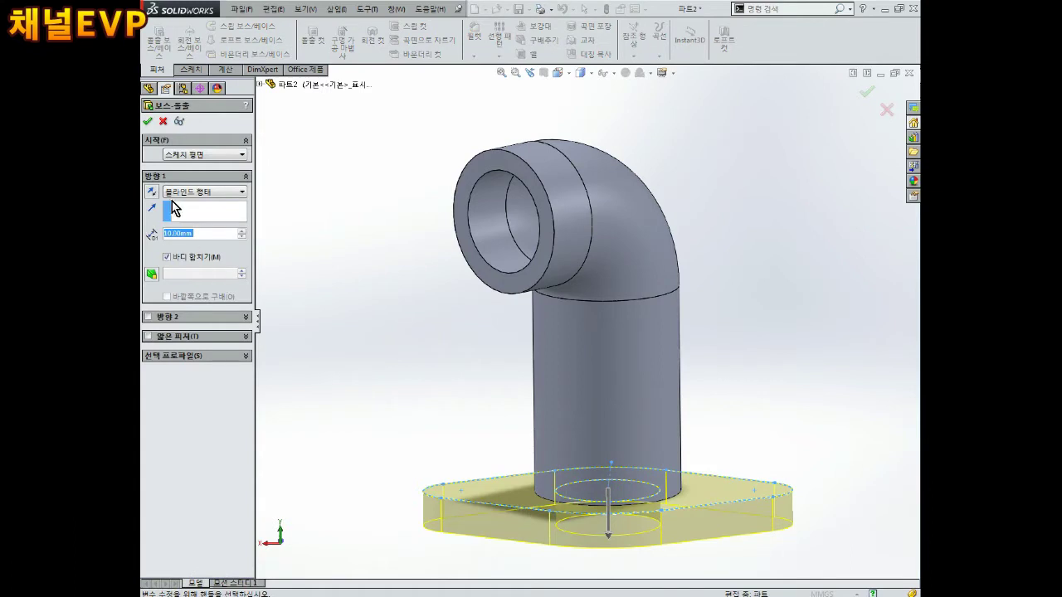
{"action": "left_click", "coordinate": [152, 193]}
{"action": "type", "text": "6"}
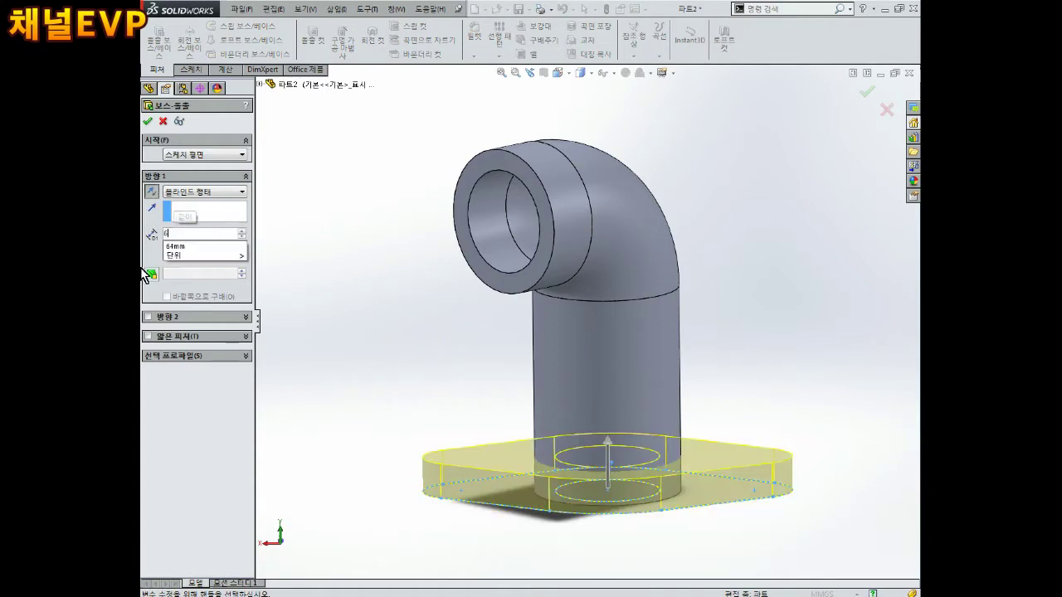
{"action": "key", "text": "Return"}
{"action": "left_click", "coordinate": [149, 122]}
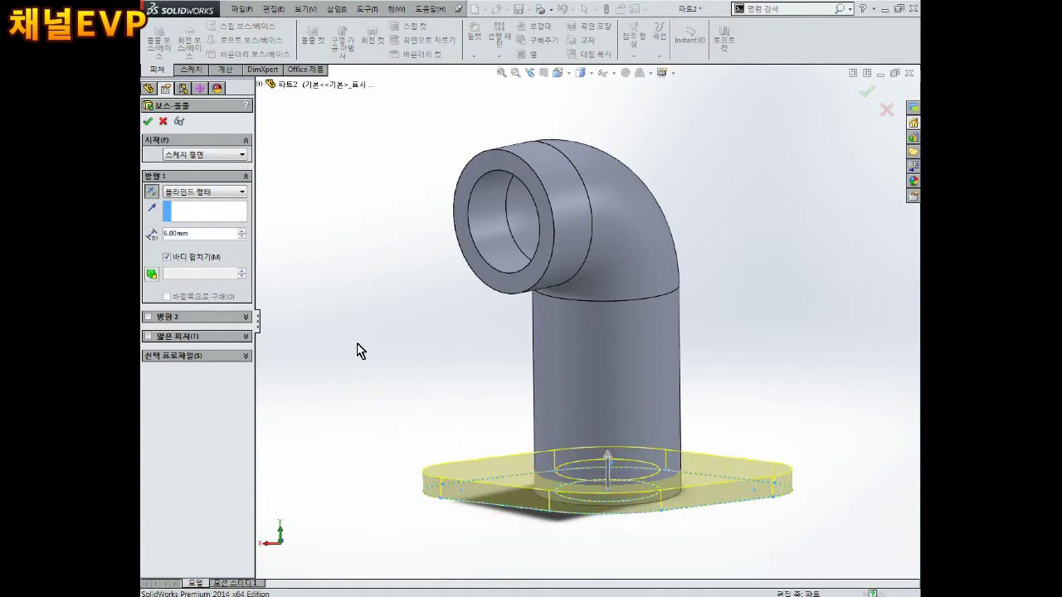
Step: Orbit around the flange and select its top face
{"action": "mouse_move", "coordinate": [545, 439]}
{"action": "middle_mouse_down"}
{"action": "mouse_move", "coordinate": [561, 398]}
{"action": "mouse_move", "coordinate": [688, 310]}
{"action": "middle_mouse_up"}
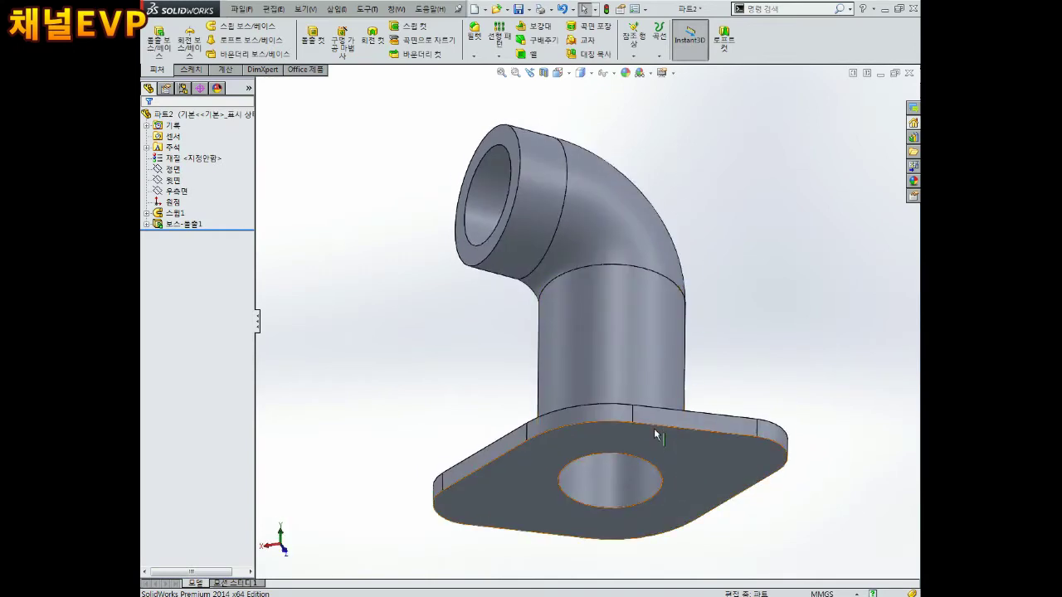
{"action": "middle_click_drag", "start_coordinate": [643, 466], "coordinate": [645, 394]}
{"action": "mouse_move", "coordinate": [537, 434]}
{"action": "middle_mouse_down"}
{"action": "mouse_move", "coordinate": [581, 446]}
{"action": "mouse_move", "coordinate": [782, 439]}
{"action": "mouse_move", "coordinate": [754, 418]}
{"action": "mouse_move", "coordinate": [778, 308]}
{"action": "mouse_move", "coordinate": [761, 454]}
{"action": "middle_mouse_up"}
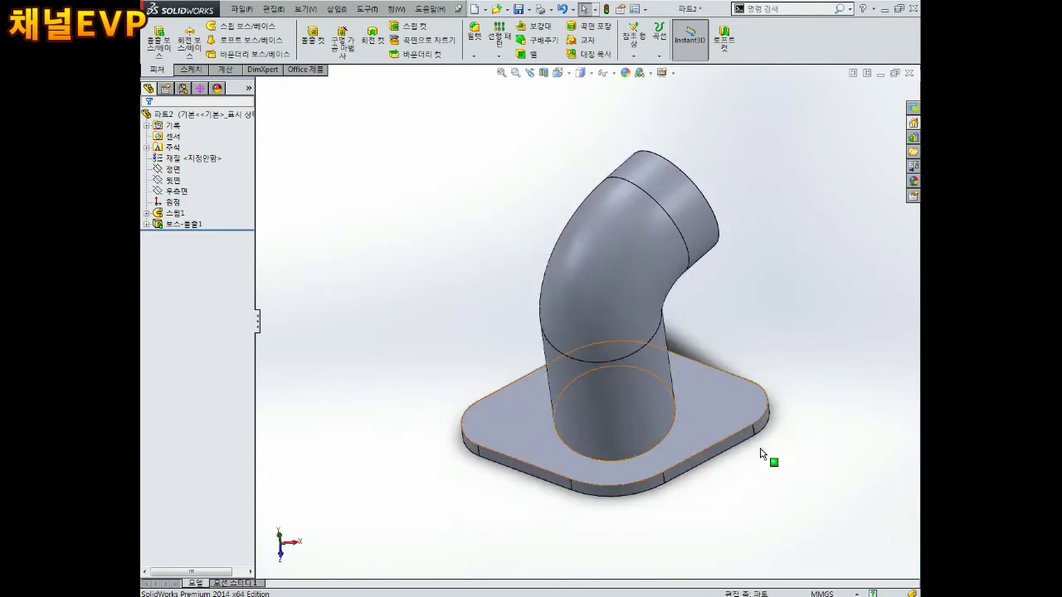
{"action": "scroll", "coordinate": [661, 390], "scroll_direction": "down", "scroll_amount": 1}
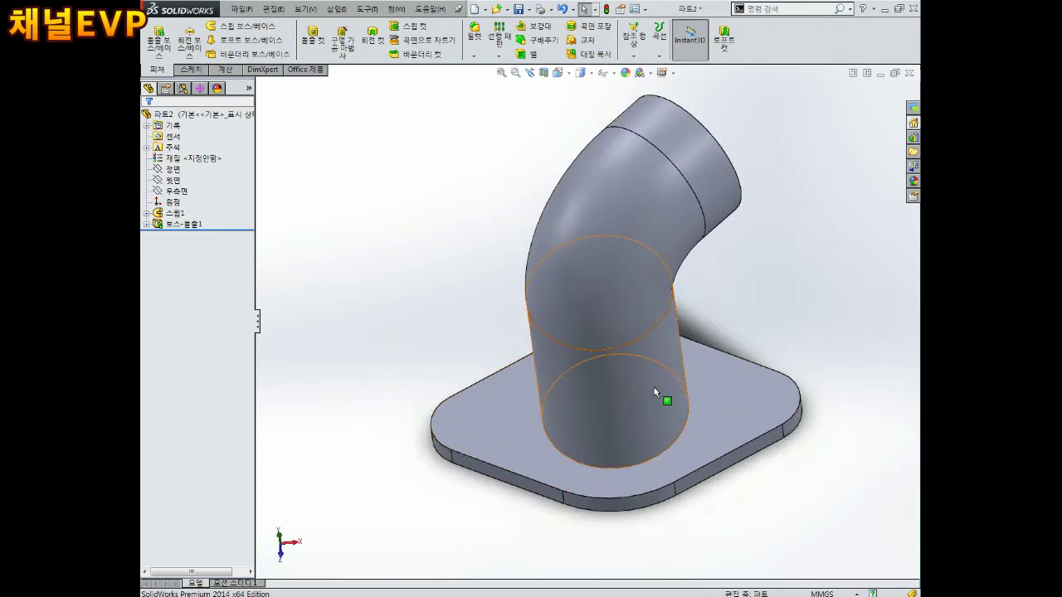
{"action": "middle_click_drag", "start_coordinate": [465, 324], "coordinate": [474, 296]}
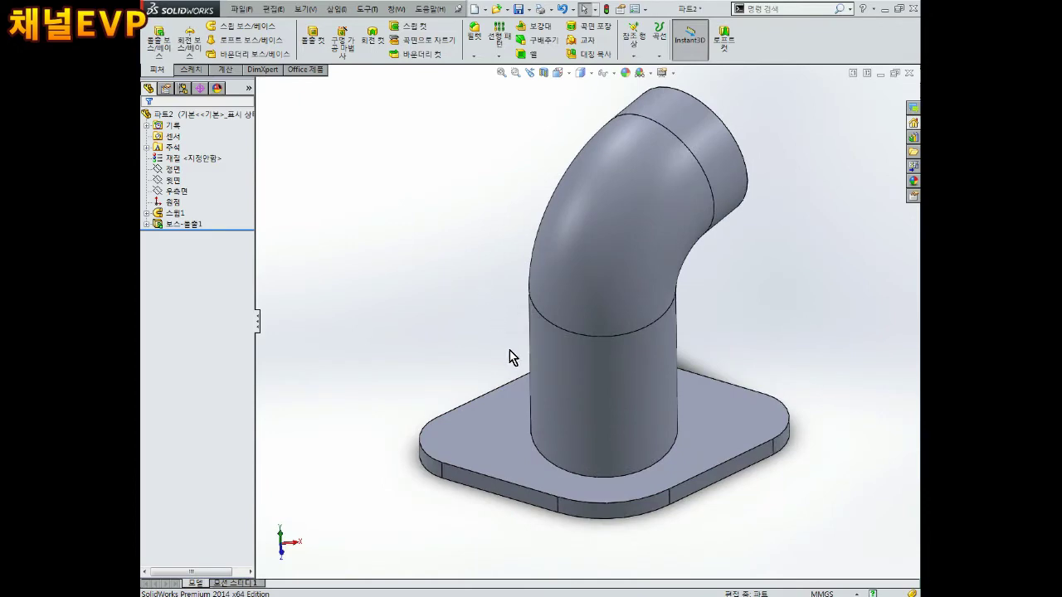
{"action": "scroll", "coordinate": [509, 355], "scroll_direction": "down", "scroll_amount": 2}
{"action": "left_click", "coordinate": [502, 448]}
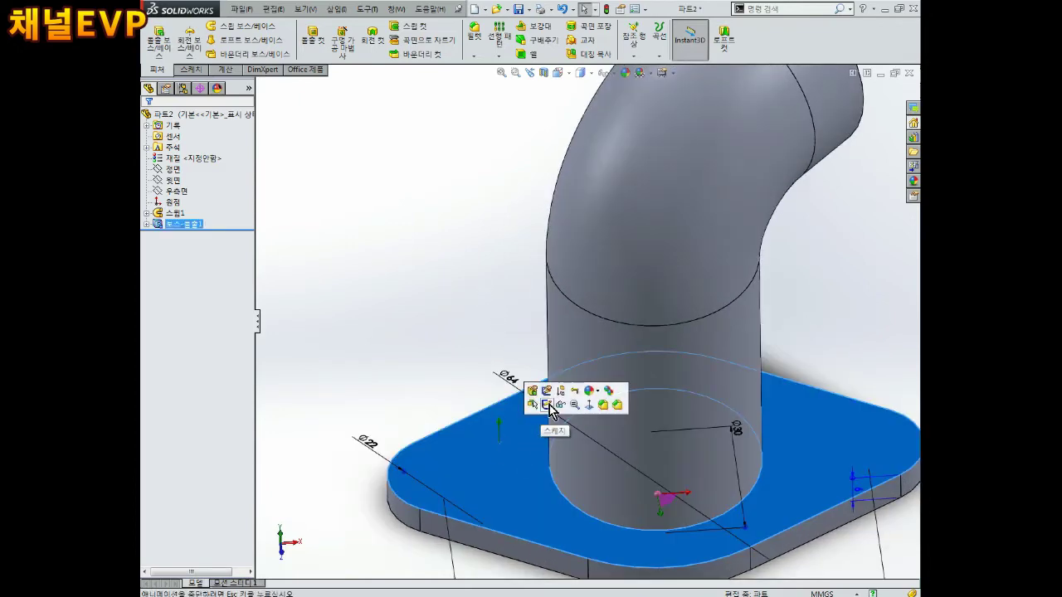
Step: Start a sketch on the flange face and draw an 84 mm straight slot across it
{"action": "left_click", "coordinate": [547, 405]}
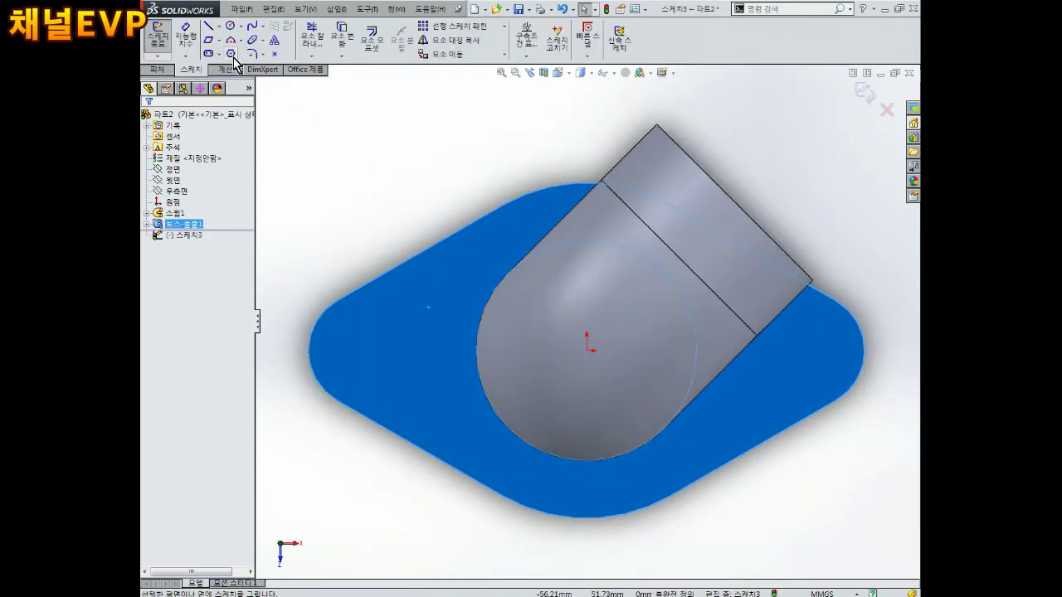
{"action": "left_click", "coordinate": [208, 55]}
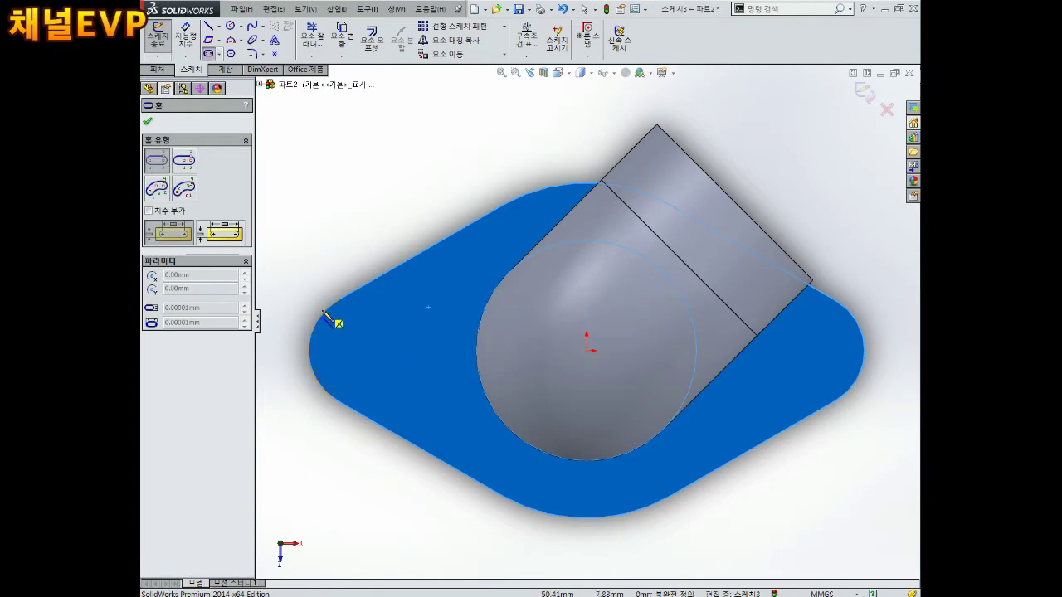
{"action": "left_click", "coordinate": [366, 350]}
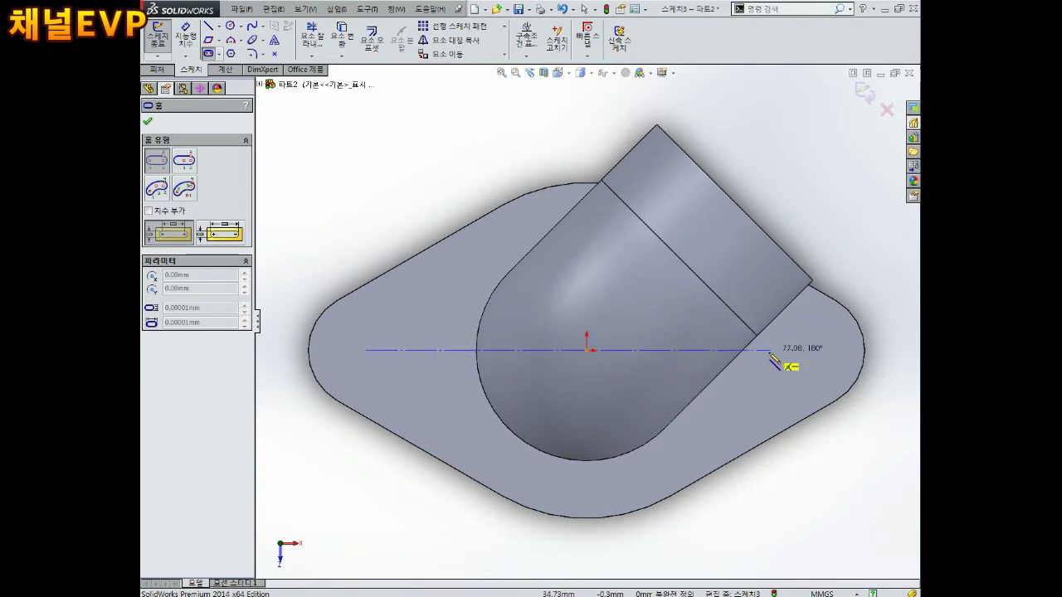
{"action": "left_click", "coordinate": [807, 350]}
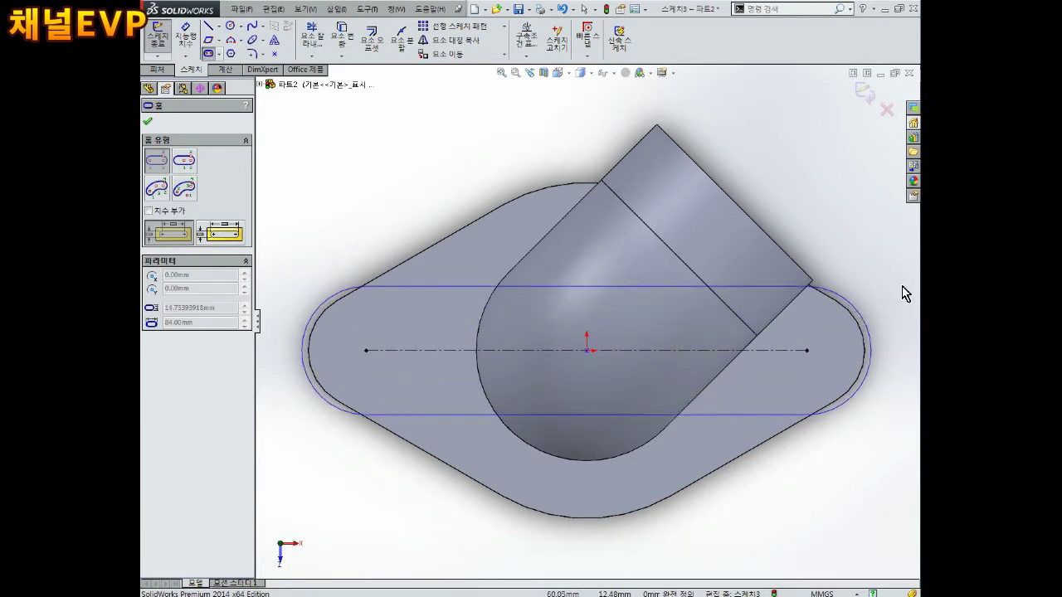
{"action": "left_click", "coordinate": [834, 316]}
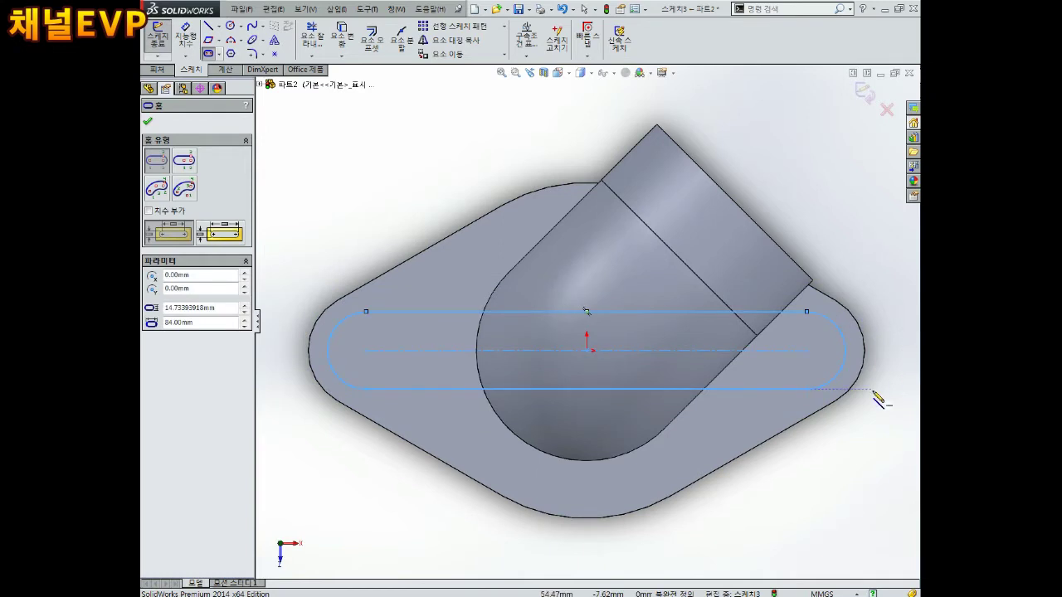
{"action": "key", "text": "Escape"}
Step: Make the slot's right end arc equal to the flange's curved edge
{"action": "left_click", "coordinate": [843, 330]}
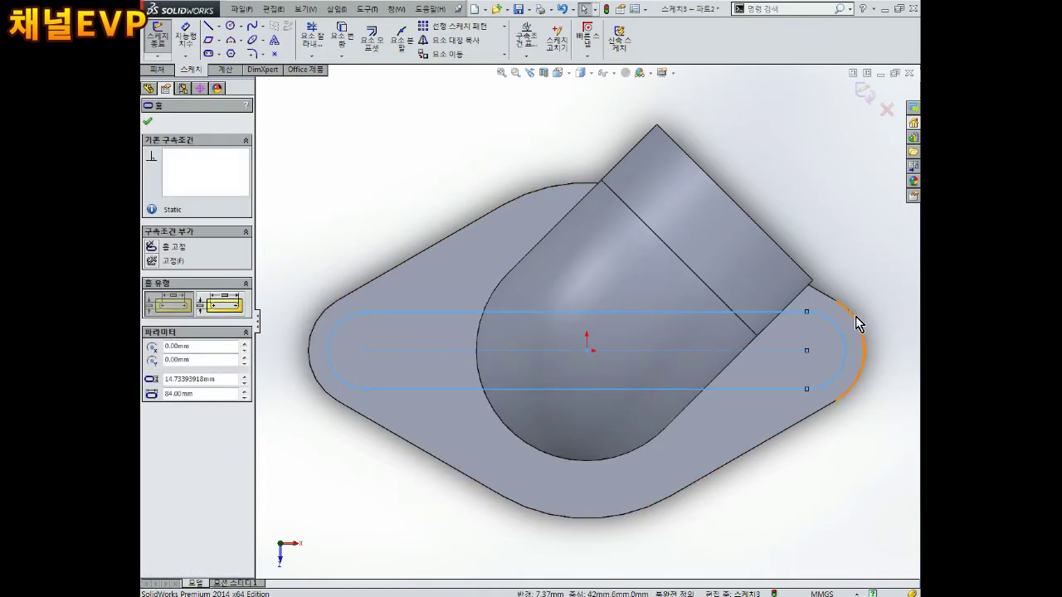
{"action": "left_click", "coordinate": [855, 316], "text": "ctrl"}
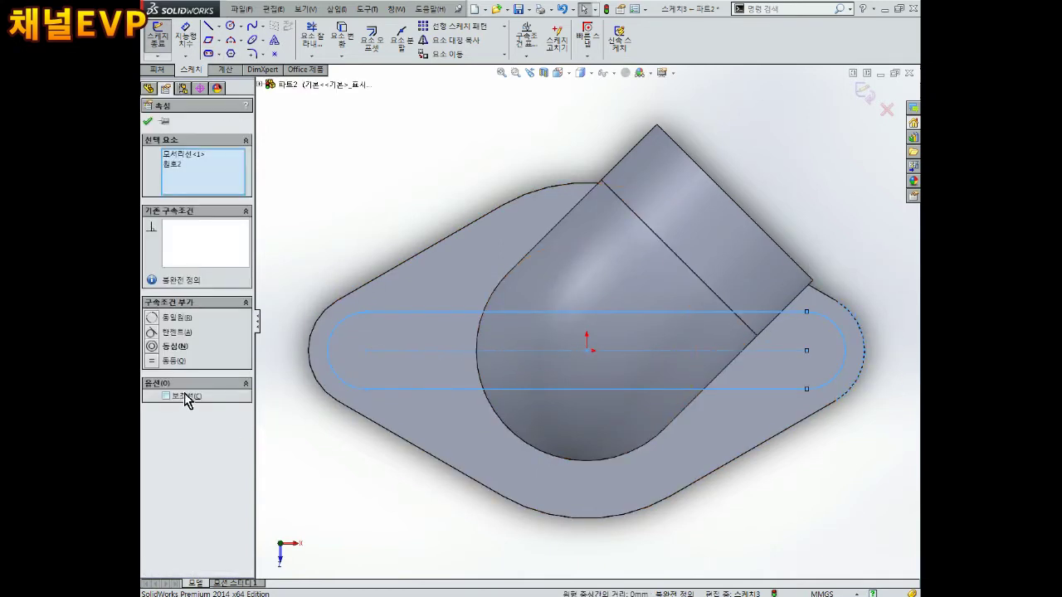
{"action": "left_click", "coordinate": [162, 365]}
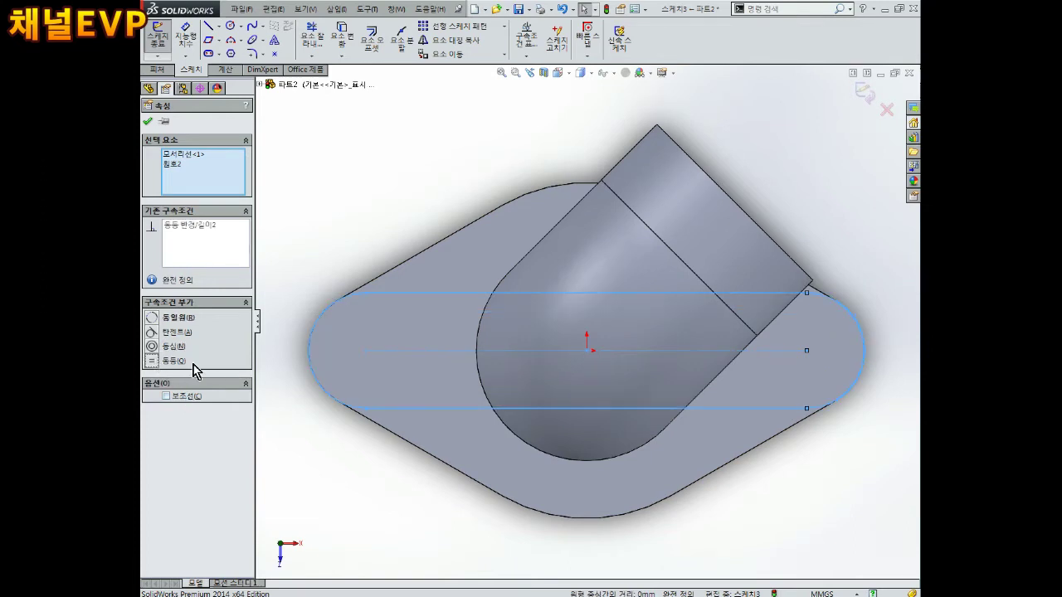
{"action": "key", "text": "Escape"}
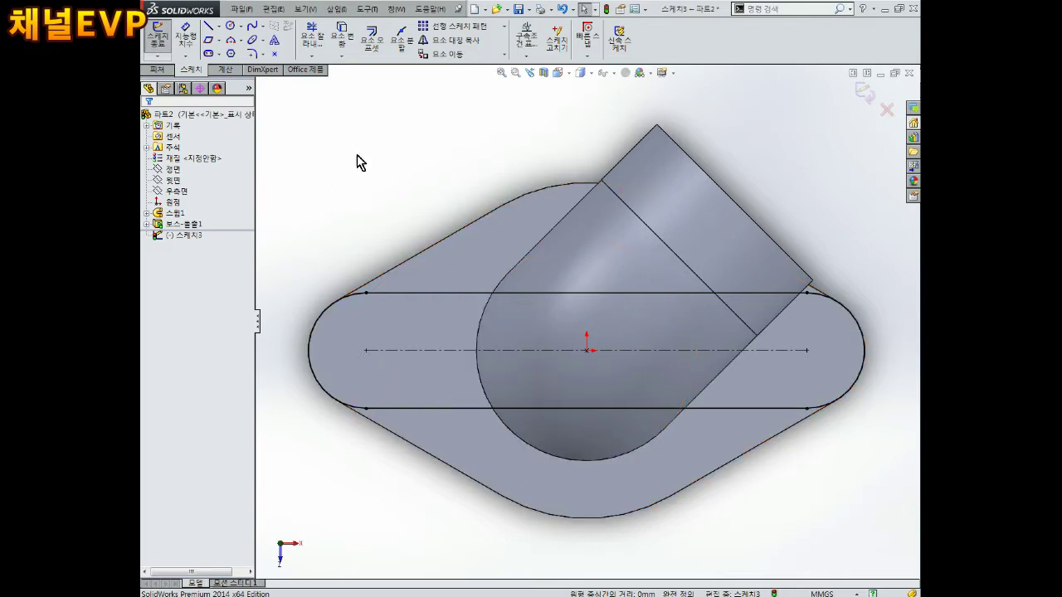
{"action": "left_click", "coordinate": [230, 27]}
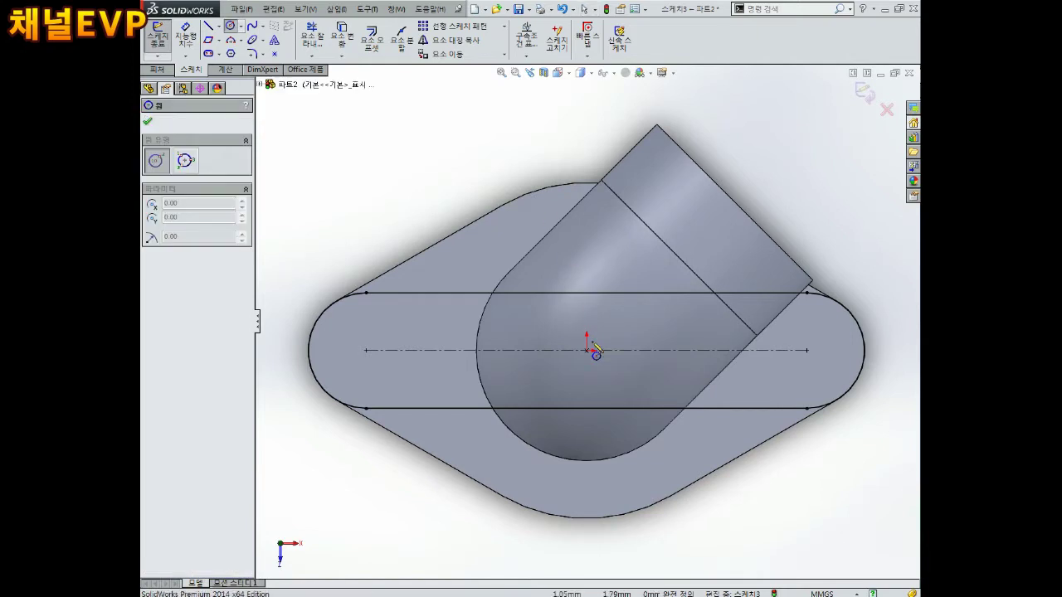
Step: Draw a circle at the origin and dimension it to Ø30
{"action": "left_click", "coordinate": [586, 350]}
{"action": "left_click", "coordinate": [618, 281]}
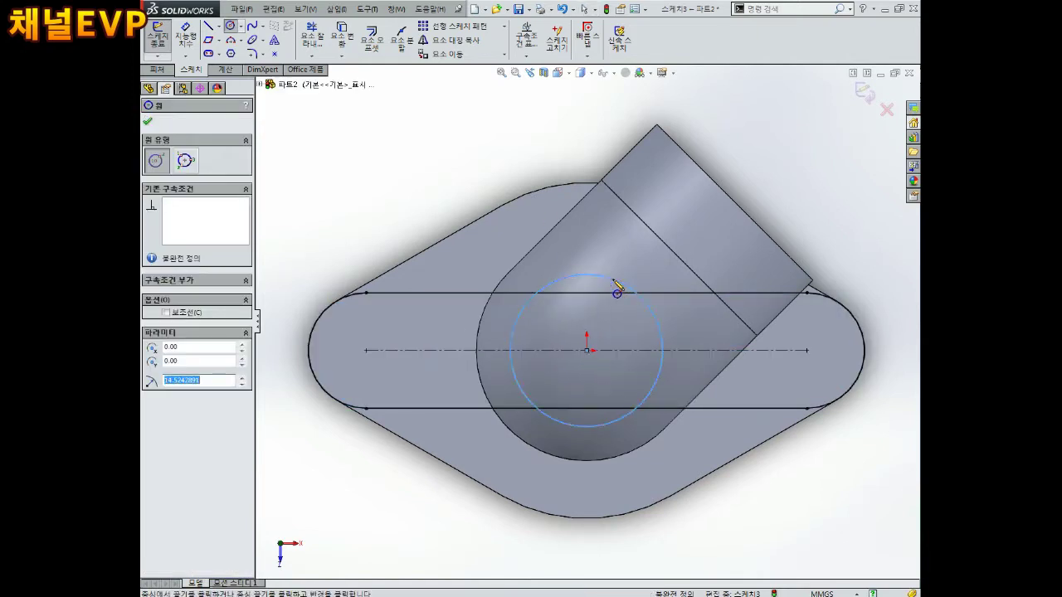
{"action": "right_click_drag", "start_coordinate": [710, 356], "coordinate": [711, 306]}
{"action": "left_click", "coordinate": [657, 319]}
{"action": "left_click", "coordinate": [674, 292]}
{"action": "type", "text": "30"}
{"action": "key", "text": "Return"}
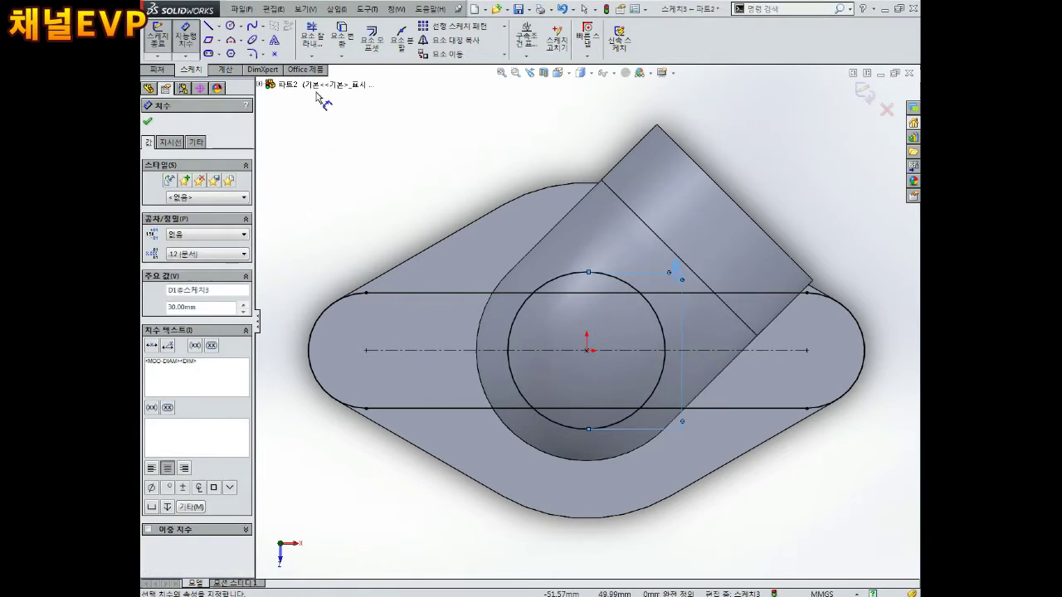
Step: Trim away the top and bottom arcs of the Ø30 circle
{"action": "left_click", "coordinate": [312, 38]}
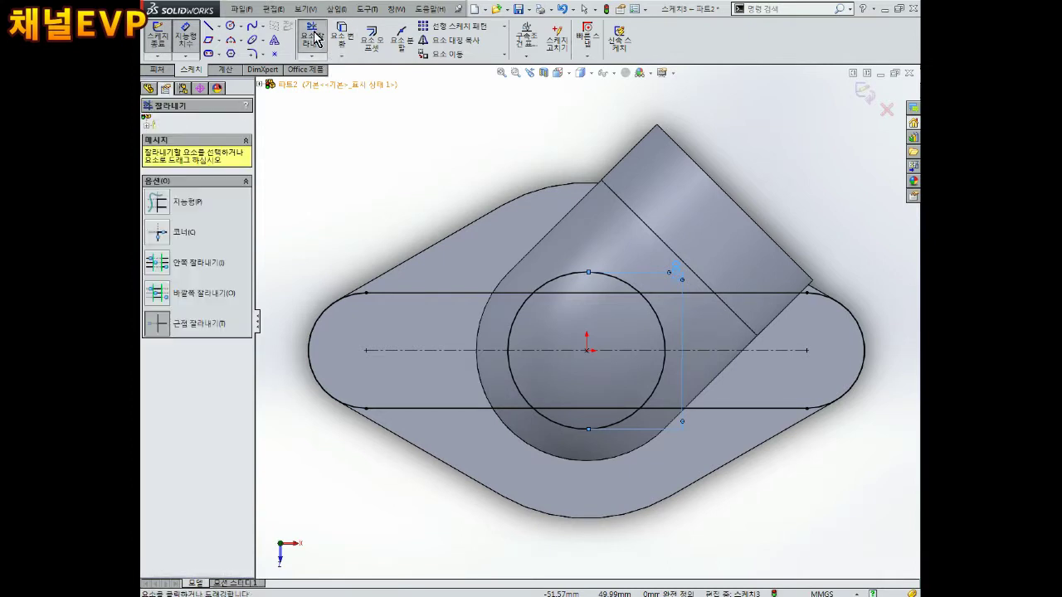
{"action": "left_click", "coordinate": [612, 283]}
{"action": "left_click", "coordinate": [585, 316]}
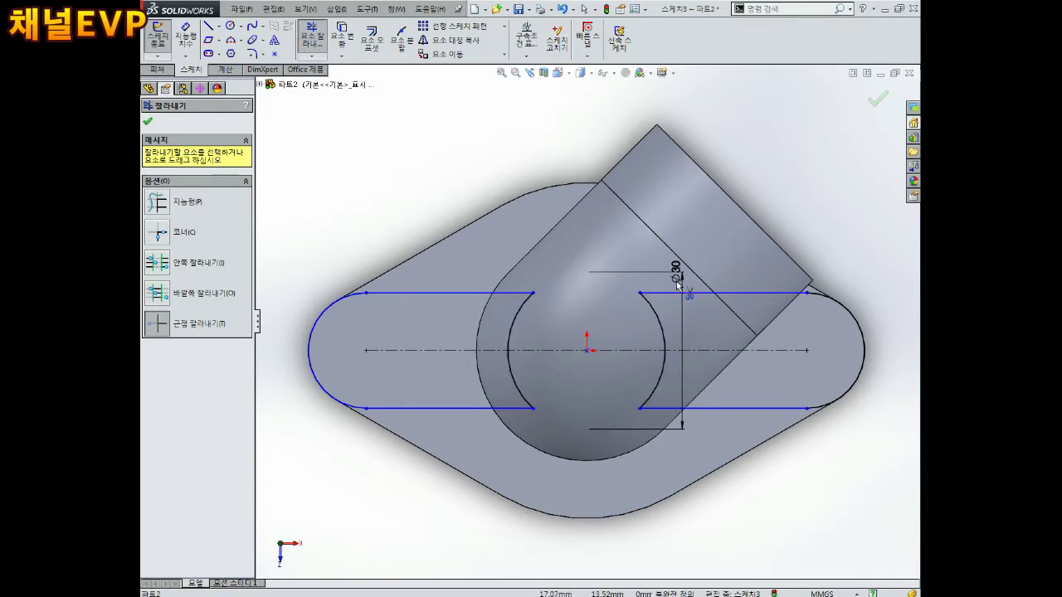
{"action": "key", "text": "Escape"}
Step: Dimension the slot's left end arc to R11
{"action": "right_click_drag", "start_coordinate": [294, 223], "coordinate": [290, 161]}
{"action": "left_click", "coordinate": [342, 305]}
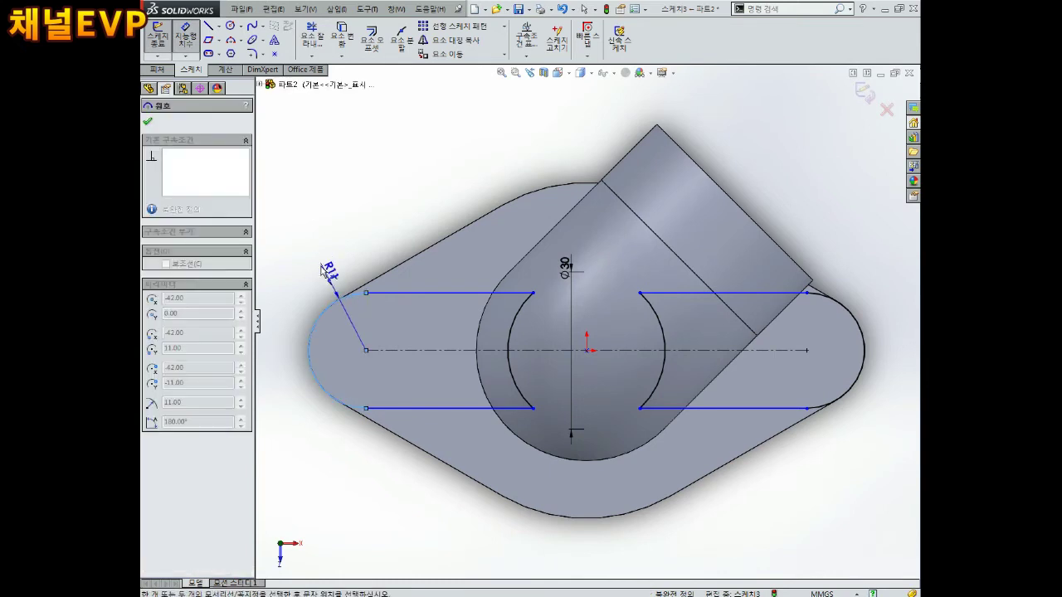
{"action": "left_click", "coordinate": [318, 264]}
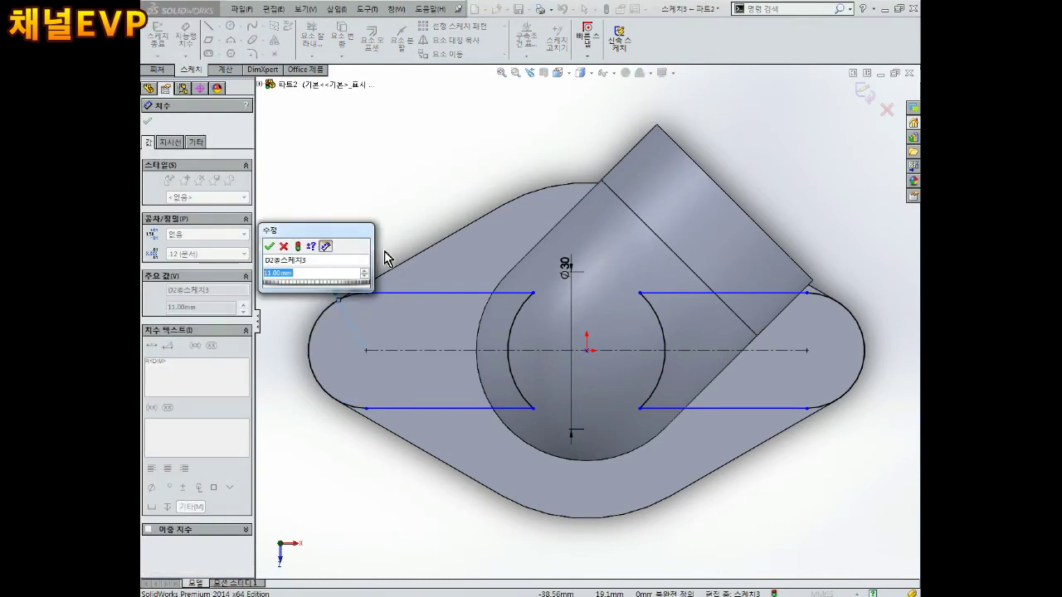
{"action": "key", "text": "Return"}
{"action": "key", "text": "Escape"}
{"action": "key", "text": "Escape"}
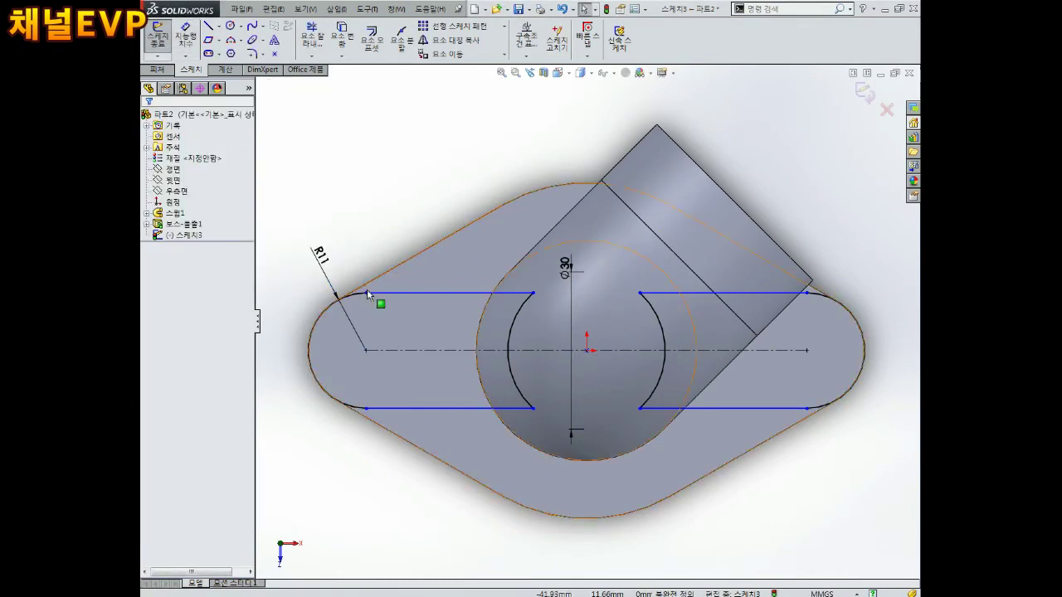
Step: Align the left and right arc endpoints and centres vertically, then exit the sketch
{"action": "left_click", "coordinate": [367, 294]}
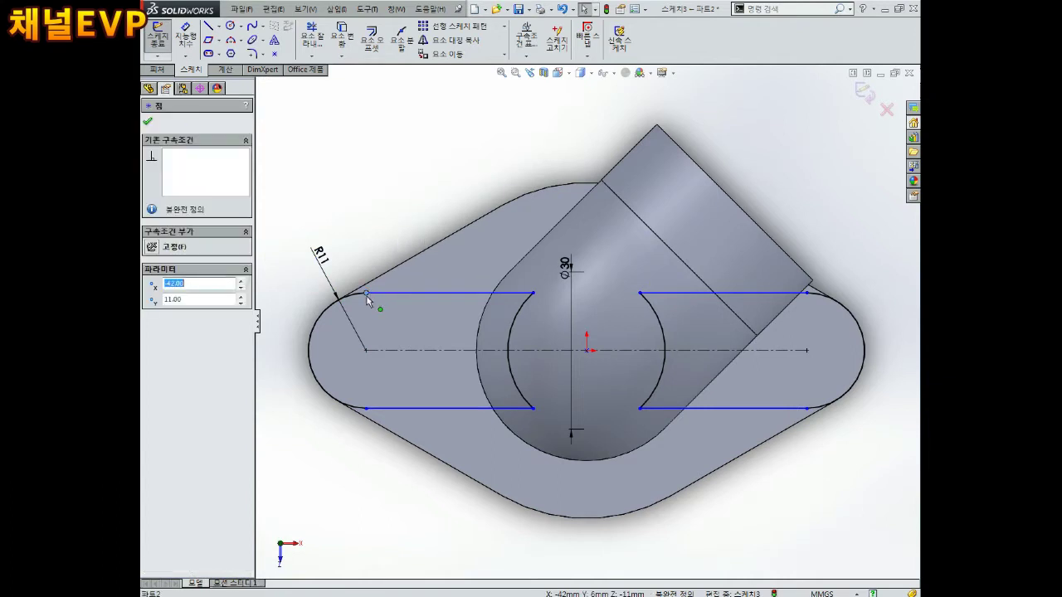
{"action": "left_click", "coordinate": [366, 350], "text": "ctrl"}
{"action": "left_click", "coordinate": [366, 409], "text": "ctrl"}
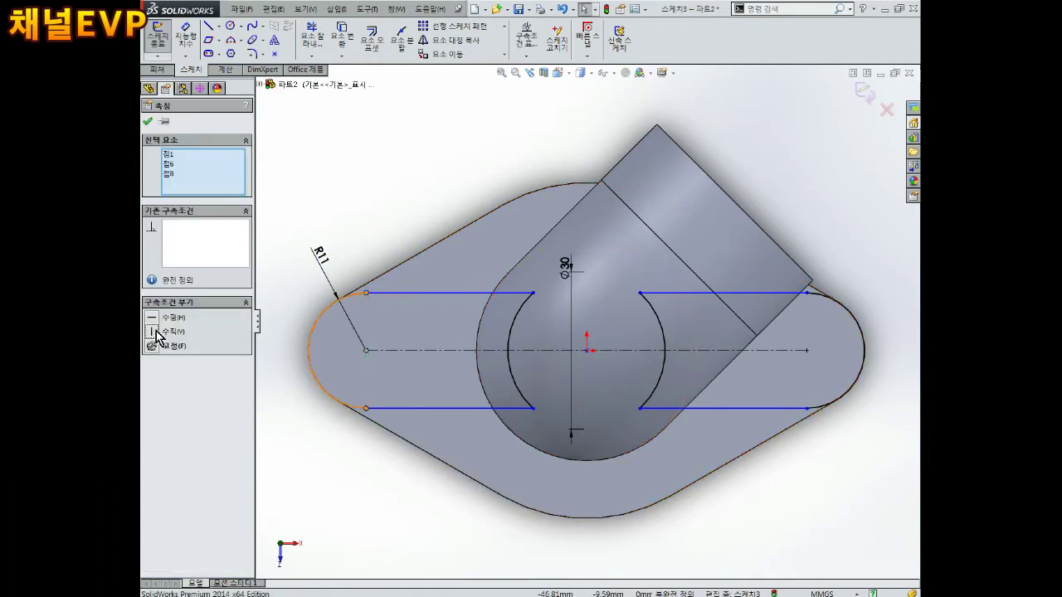
{"action": "left_click", "coordinate": [150, 332]}
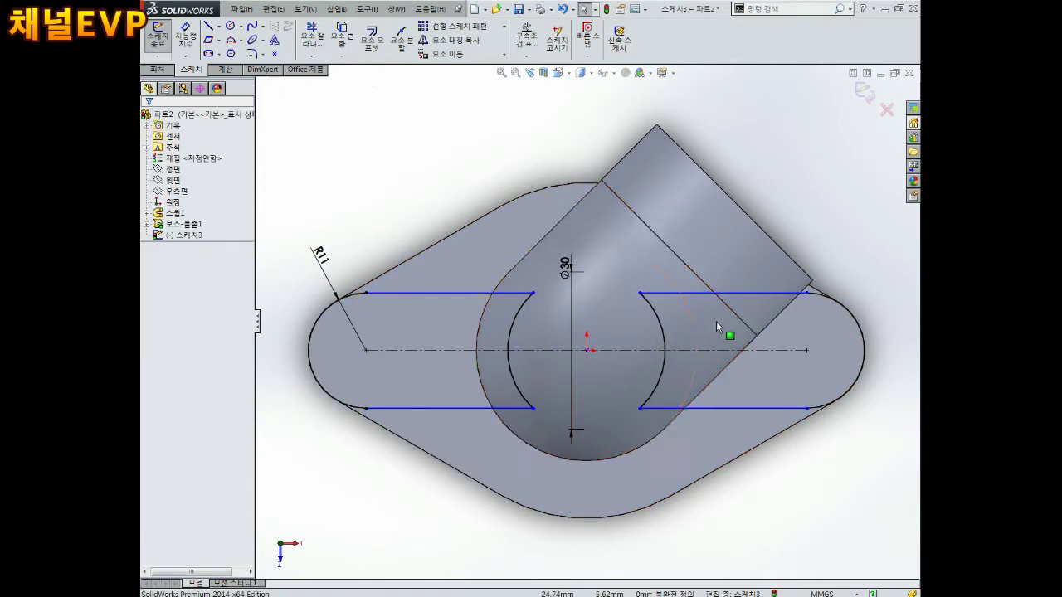
{"action": "left_click", "coordinate": [806, 293]}
{"action": "left_click", "coordinate": [806, 350], "text": "ctrl"}
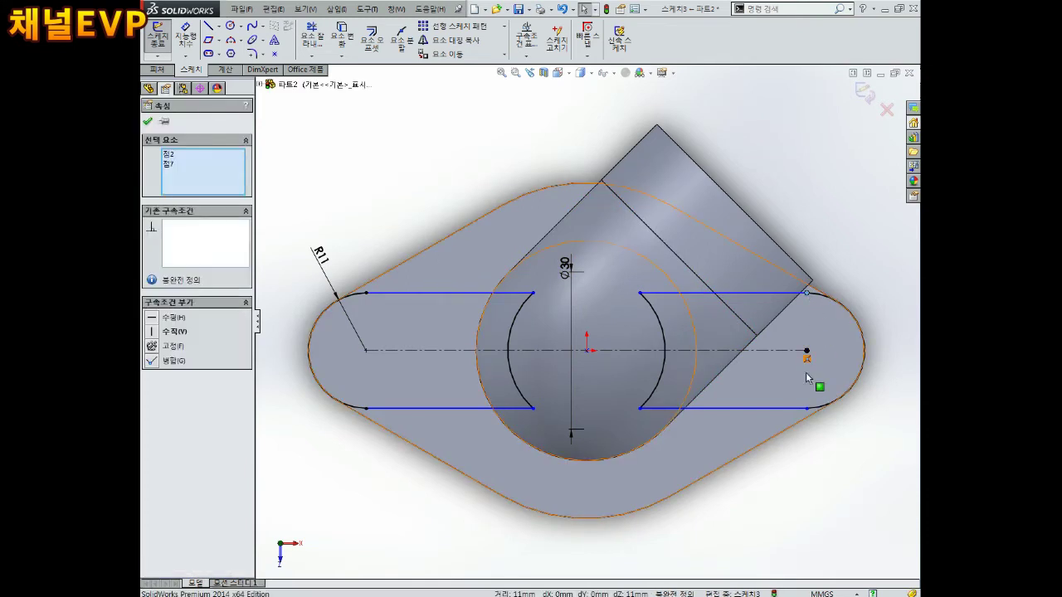
{"action": "left_click", "coordinate": [806, 408], "text": "ctrl"}
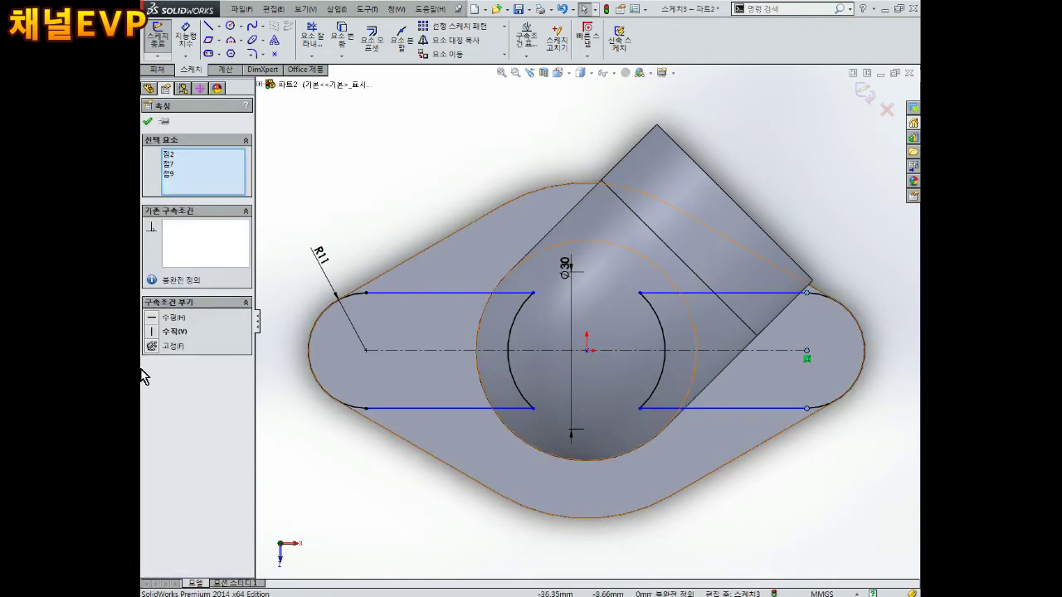
{"action": "left_click", "coordinate": [156, 332]}
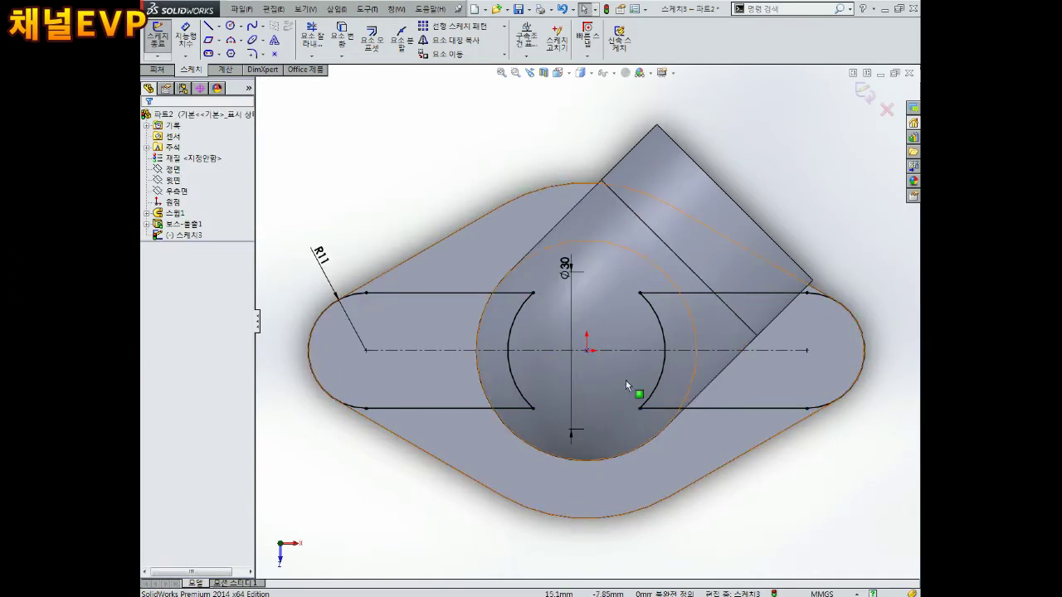
{"action": "left_click", "coordinate": [309, 270]}
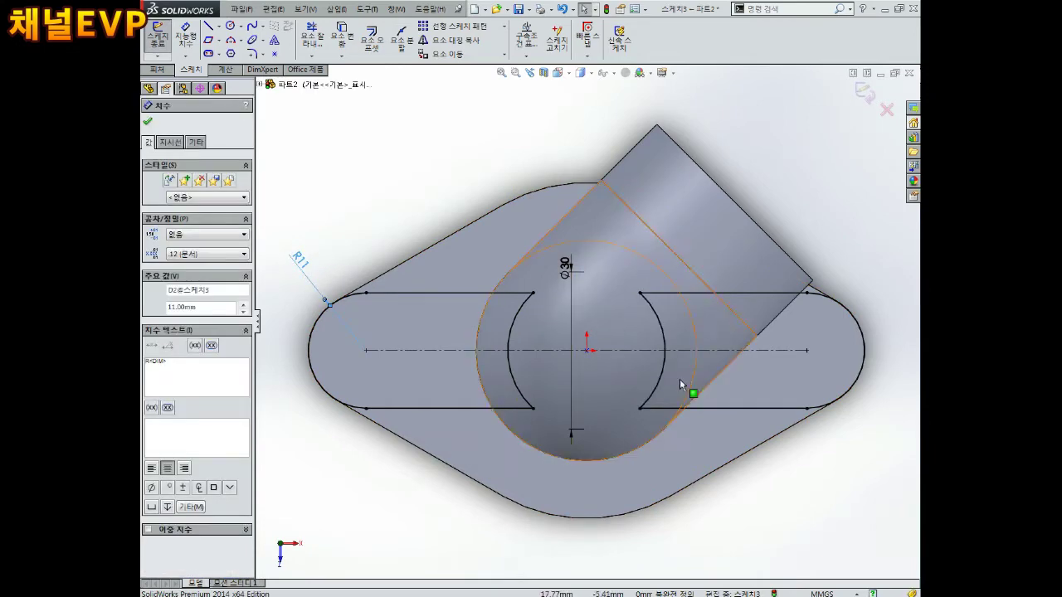
{"action": "middle_click_drag", "start_coordinate": [691, 388], "coordinate": [653, 341]}
{"action": "left_click", "coordinate": [862, 93]}
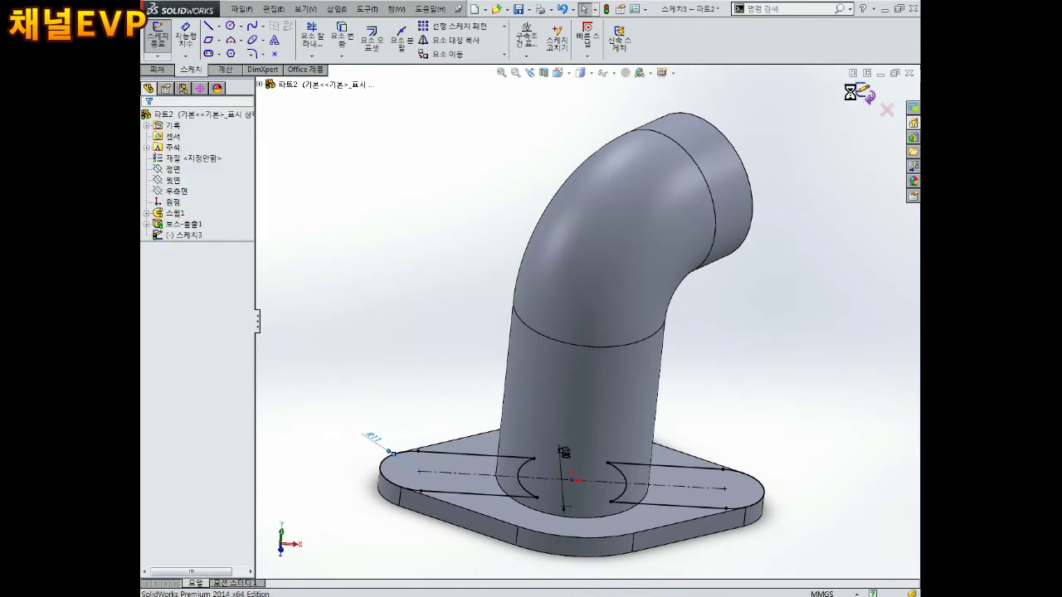
Step: Extrude Sketch3 as a second boss forming the two raised tabs
{"action": "left_click", "coordinate": [158, 41]}
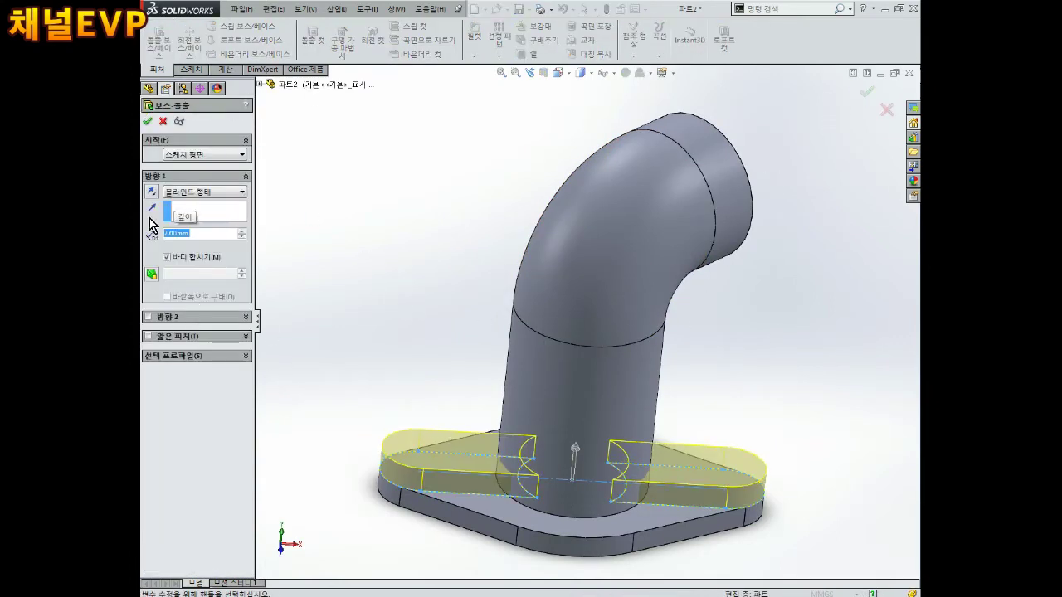
{"action": "left_click", "coordinate": [148, 121]}
{"action": "mouse_move", "coordinate": [467, 324]}
{"action": "middle_mouse_down"}
{"action": "mouse_move", "coordinate": [490, 315]}
{"action": "mouse_move", "coordinate": [596, 418]}
{"action": "mouse_move", "coordinate": [626, 489]}
{"action": "middle_mouse_up"}
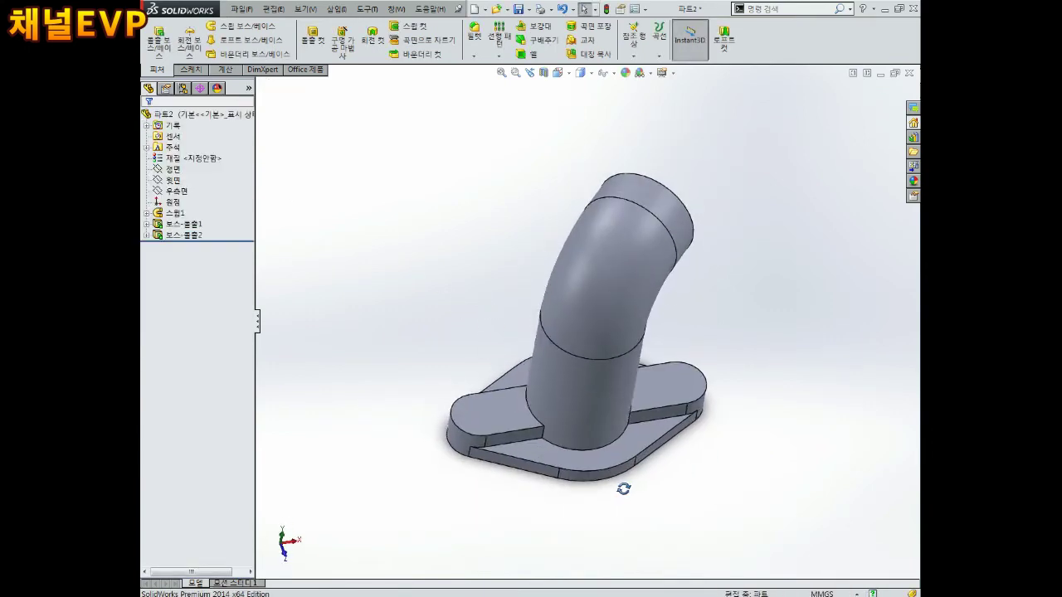
{"action": "scroll", "coordinate": [625, 488], "scroll_direction": "down", "scroll_amount": 5}
{"action": "mouse_move", "coordinate": [623, 417]}
{"action": "middle_mouse_down"}
{"action": "mouse_move", "coordinate": [556, 326]}
{"action": "mouse_move", "coordinate": [671, 352]}
{"action": "middle_mouse_up"}
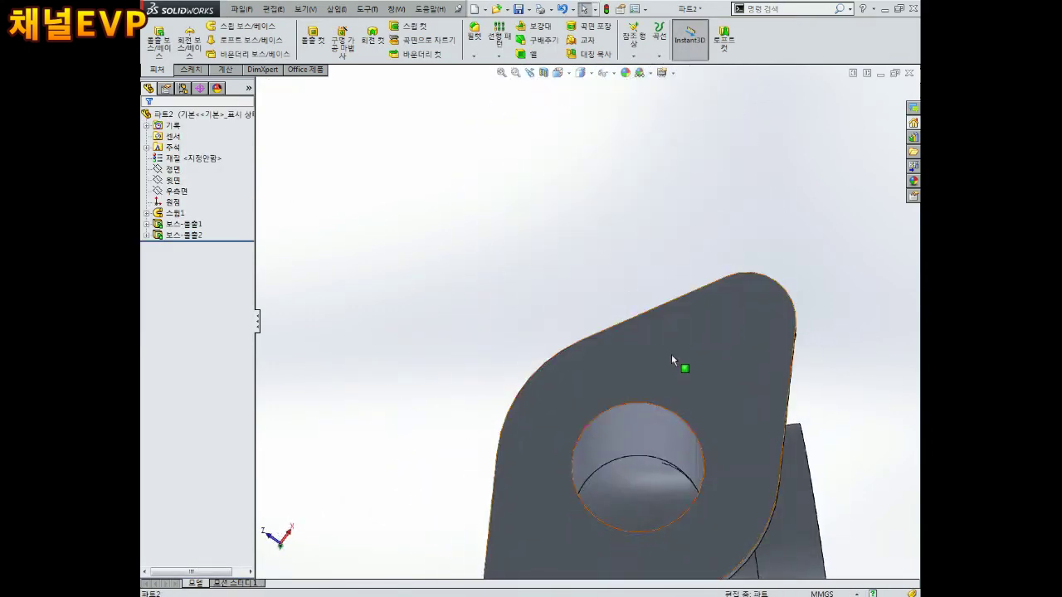
{"action": "scroll", "coordinate": [607, 499], "scroll_direction": "up", "scroll_amount": 3}
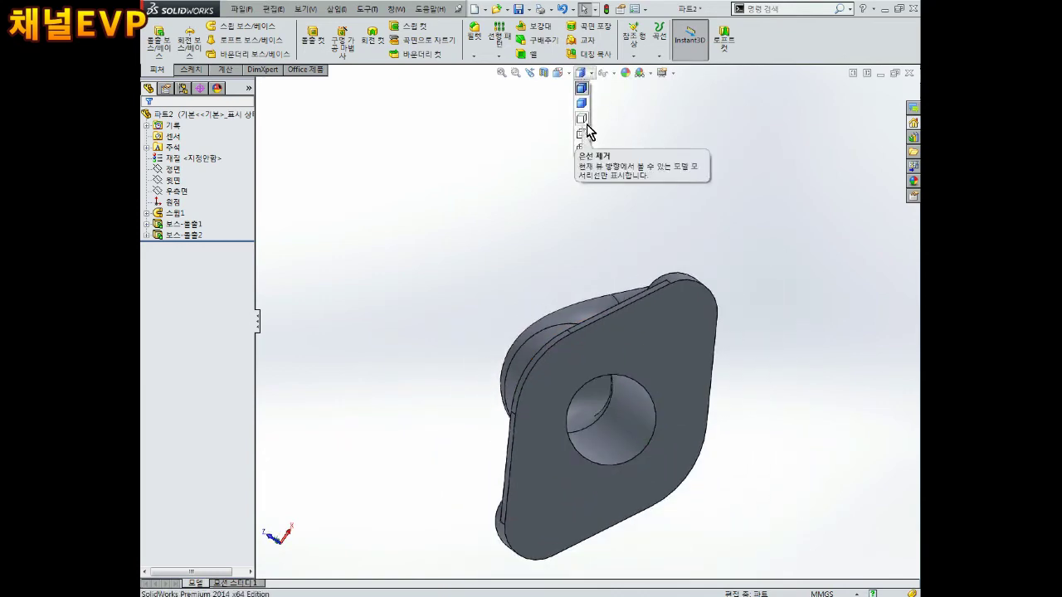
Step: View the part with hidden lines visible, return to shaded with edges, and select the left tab's top face
{"action": "left_click", "coordinate": [587, 132]}
{"action": "mouse_move", "coordinate": [632, 308]}
{"action": "middle_mouse_down"}
{"action": "mouse_move", "coordinate": [697, 411]}
{"action": "mouse_move", "coordinate": [688, 450]}
{"action": "mouse_move", "coordinate": [701, 462]}
{"action": "mouse_move", "coordinate": [688, 476]}
{"action": "mouse_move", "coordinate": [575, 332]}
{"action": "mouse_move", "coordinate": [640, 422]}
{"action": "mouse_move", "coordinate": [650, 413]}
{"action": "mouse_move", "coordinate": [616, 374]}
{"action": "mouse_move", "coordinate": [705, 427]}
{"action": "mouse_move", "coordinate": [802, 351]}
{"action": "mouse_move", "coordinate": [725, 334]}
{"action": "mouse_move", "coordinate": [688, 339]}
{"action": "mouse_move", "coordinate": [624, 166]}
{"action": "middle_mouse_up"}
{"action": "left_click", "coordinate": [586, 71]}
{"action": "left_click", "coordinate": [581, 91]}
{"action": "mouse_move", "coordinate": [616, 209]}
{"action": "middle_mouse_down"}
{"action": "mouse_move", "coordinate": [434, 227]}
{"action": "mouse_move", "coordinate": [586, 383]}
{"action": "mouse_move", "coordinate": [575, 338]}
{"action": "middle_mouse_up"}
{"action": "scroll", "coordinate": [575, 338], "scroll_direction": "down", "scroll_amount": 5}
{"action": "scroll", "coordinate": [595, 375], "scroll_direction": "up", "scroll_amount": 2}
{"action": "scroll", "coordinate": [672, 334], "scroll_direction": "down", "scroll_amount": 1}
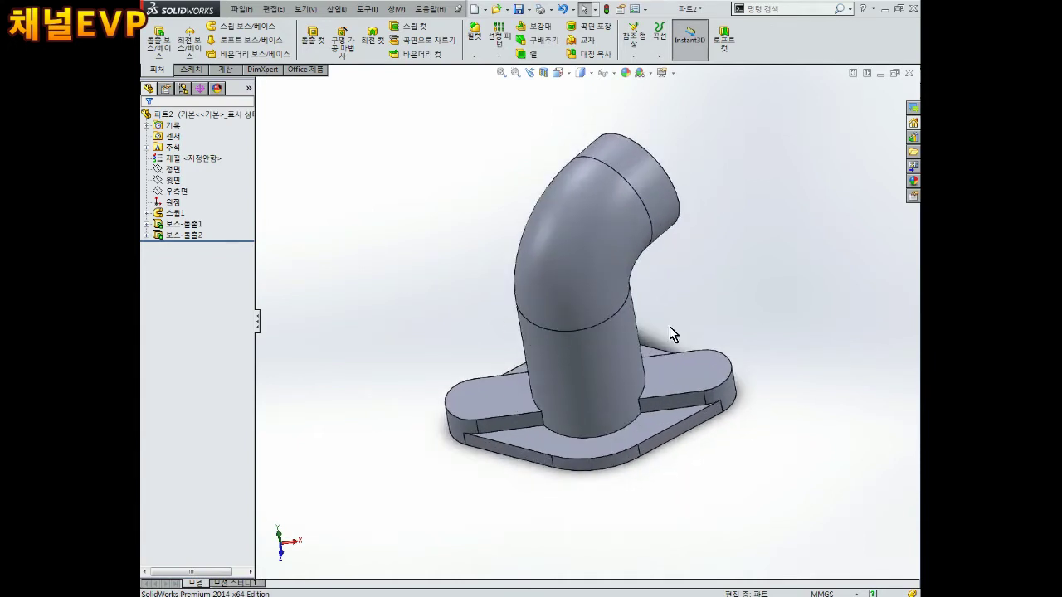
{"action": "scroll", "coordinate": [581, 452], "scroll_direction": "up", "scroll_amount": 3}
{"action": "scroll", "coordinate": [564, 331], "scroll_direction": "down", "scroll_amount": 5}
{"action": "left_click", "coordinate": [498, 318]}
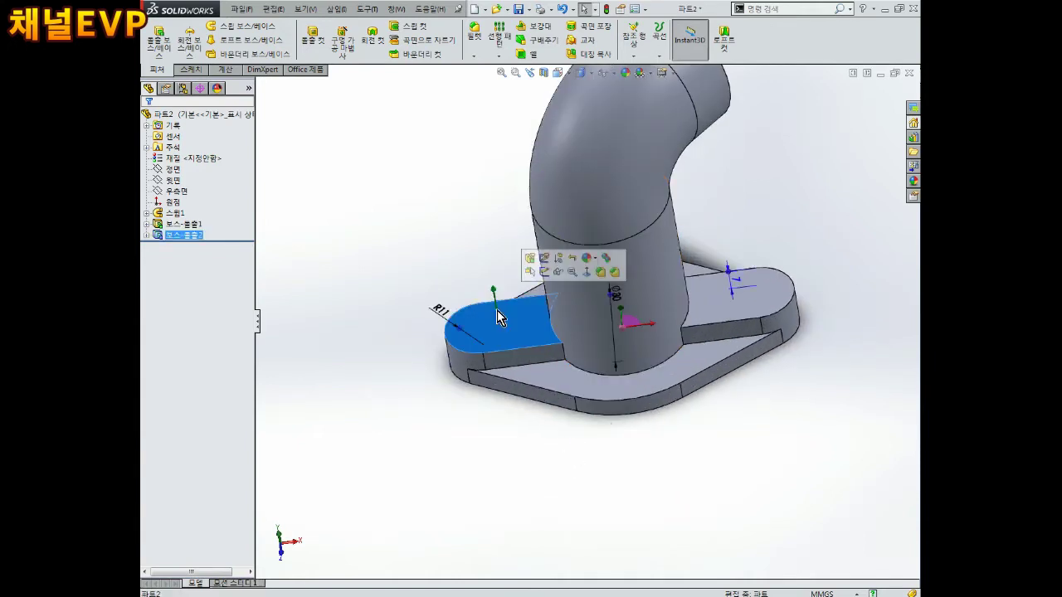
Step: Sketch on the tab face with a circle centred in each rounded tab end
{"action": "left_click", "coordinate": [543, 271]}
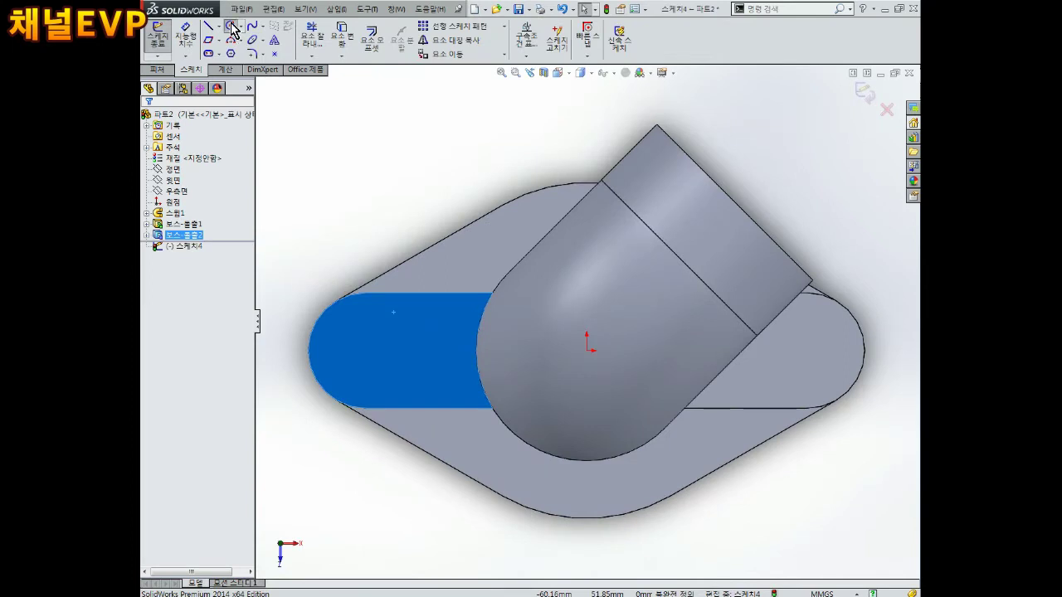
{"action": "left_click", "coordinate": [230, 27]}
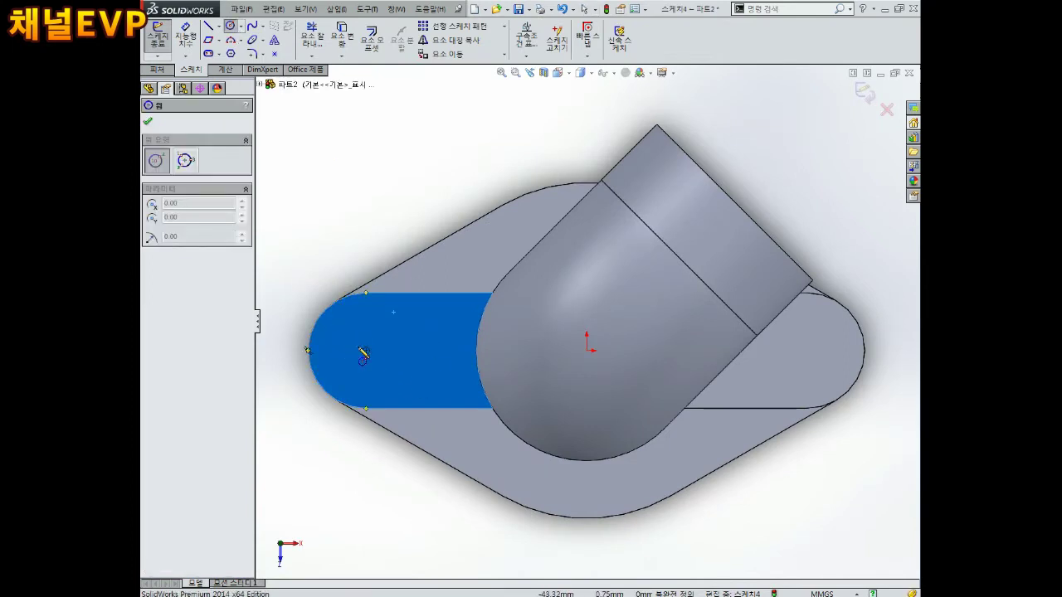
{"action": "left_click", "coordinate": [366, 350]}
{"action": "left_click", "coordinate": [391, 325]}
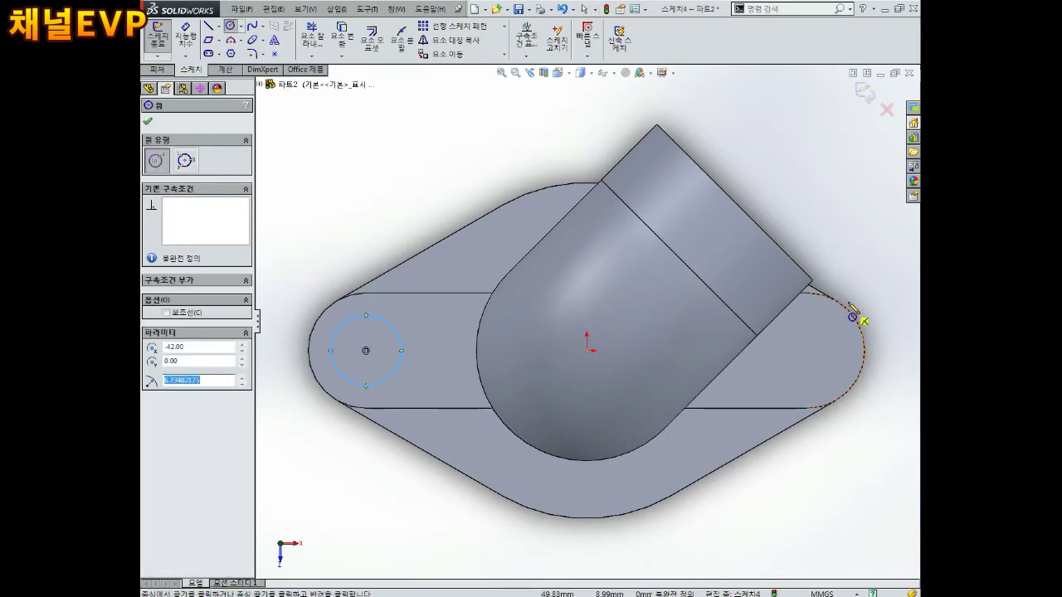
{"action": "left_click", "coordinate": [806, 350]}
{"action": "left_click", "coordinate": [818, 326]}
{"action": "key", "text": "Escape"}
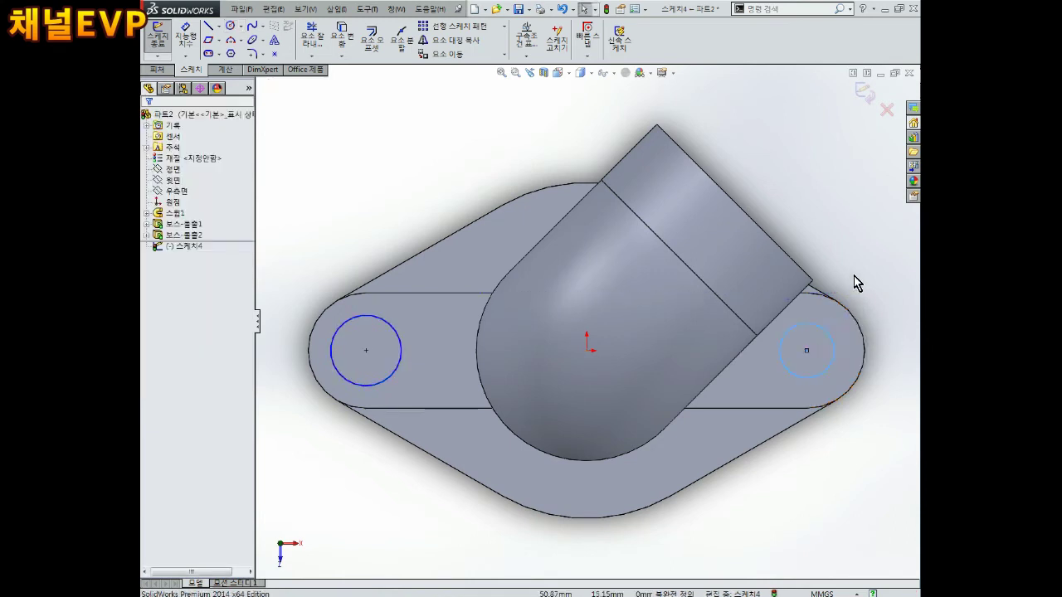
Step: Dimension both circles to Ø10
{"action": "right_click_drag", "start_coordinate": [855, 239], "coordinate": [855, 199]}
{"action": "left_click", "coordinate": [830, 332]}
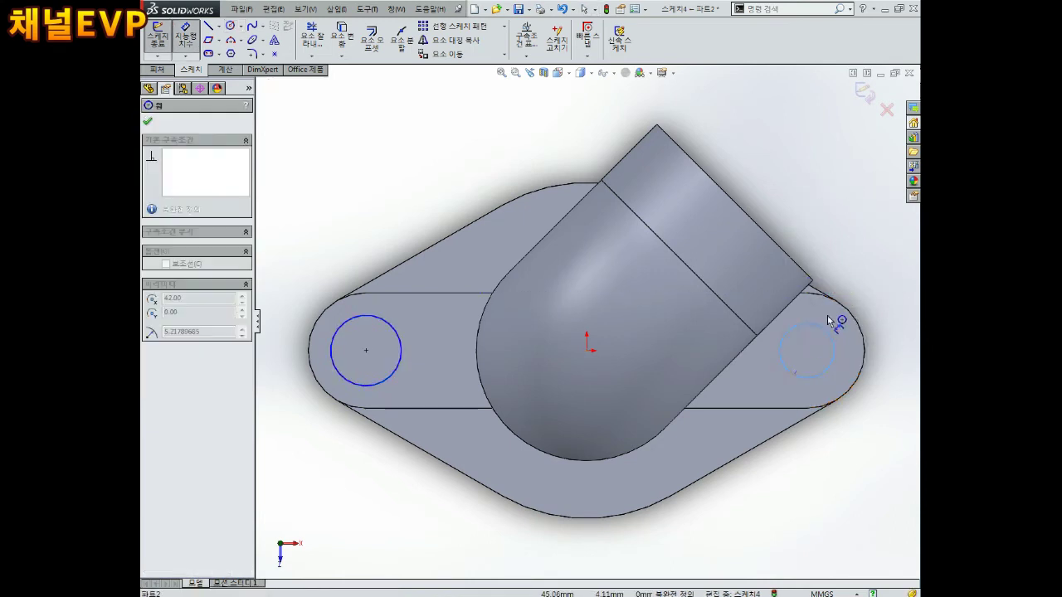
{"action": "left_click", "coordinate": [864, 258]}
{"action": "type", "text": "10"}
{"action": "key", "text": "Return"}
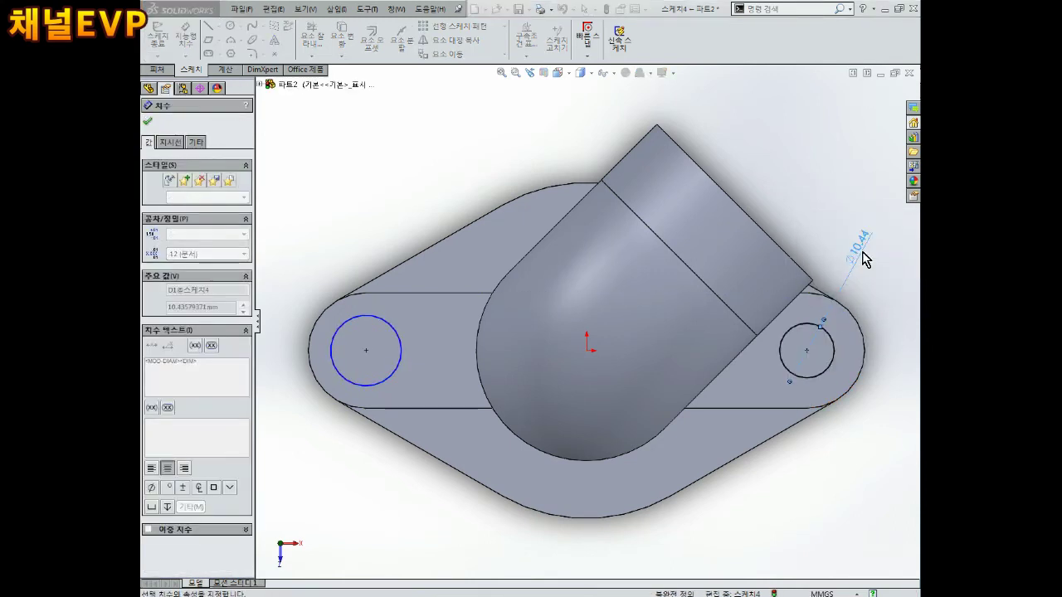
{"action": "left_click", "coordinate": [390, 331]}
{"action": "left_click", "coordinate": [425, 267]}
{"action": "key", "text": "Return"}
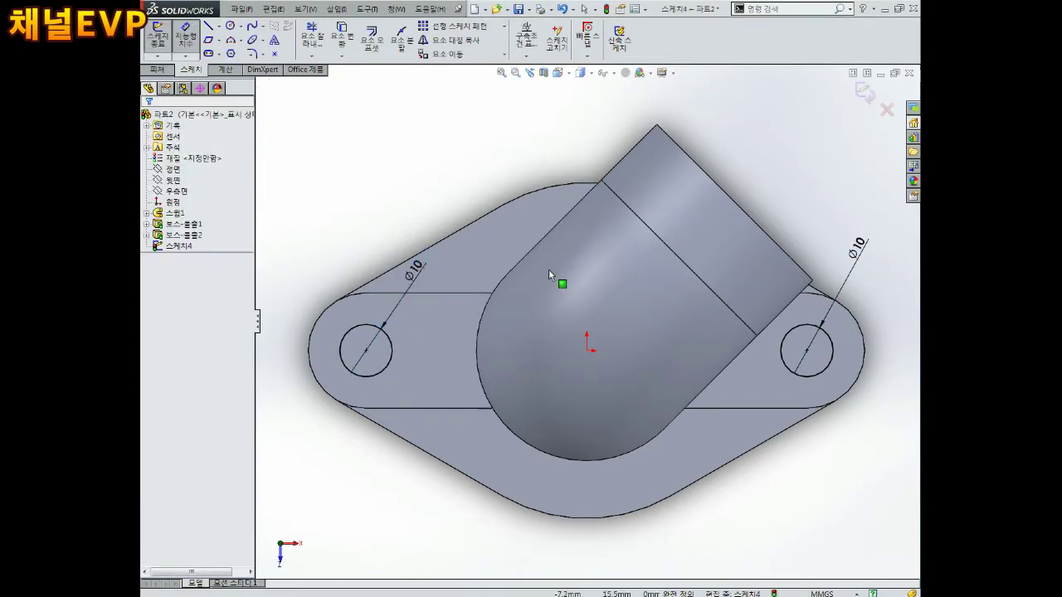
{"action": "key", "text": "Escape"}
{"action": "middle_click_drag", "start_coordinate": [548, 275], "coordinate": [609, 431]}
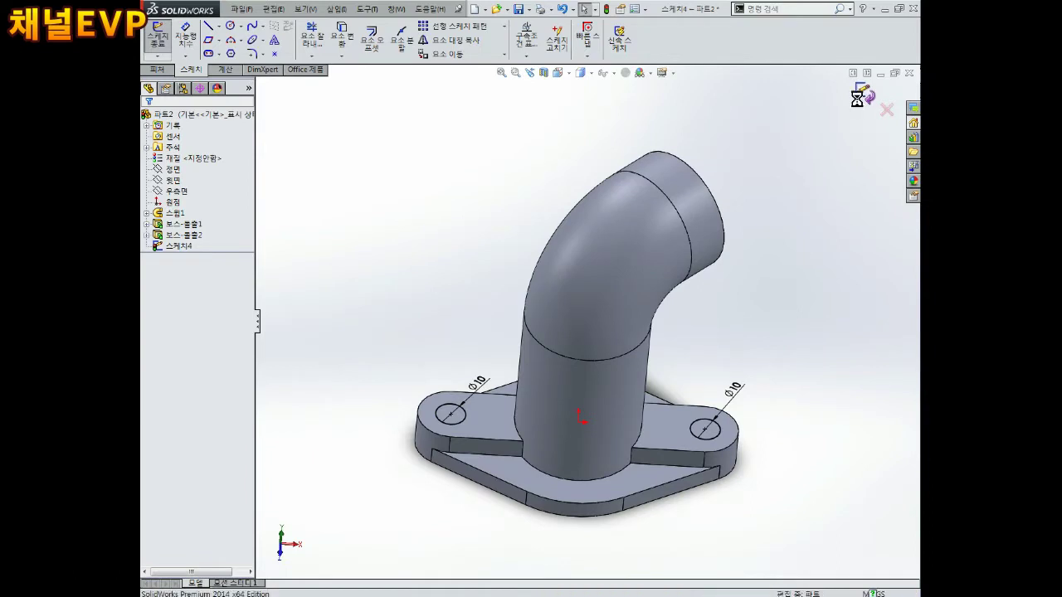
{"action": "middle_click_drag", "start_coordinate": [522, 304], "coordinate": [346, 102]}
Step: Cut the two circles Through All to make bolt holes in the tabs
{"action": "left_click", "coordinate": [312, 37]}
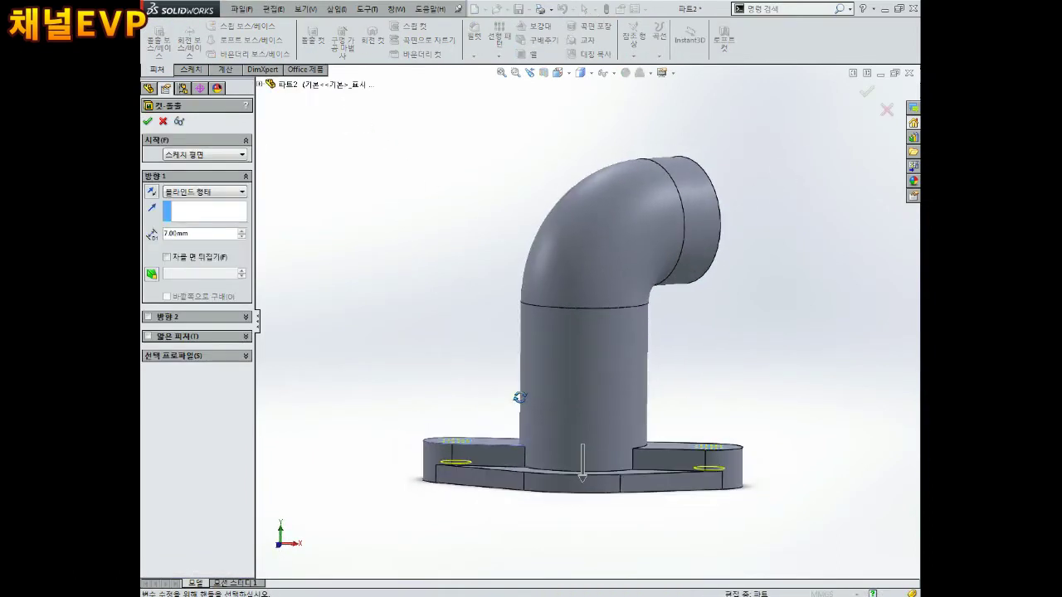
{"action": "left_click", "coordinate": [186, 193]}
{"action": "left_click", "coordinate": [191, 220]}
{"action": "middle_click_drag", "start_coordinate": [474, 274], "coordinate": [477, 315]}
{"action": "left_click", "coordinate": [147, 122]}
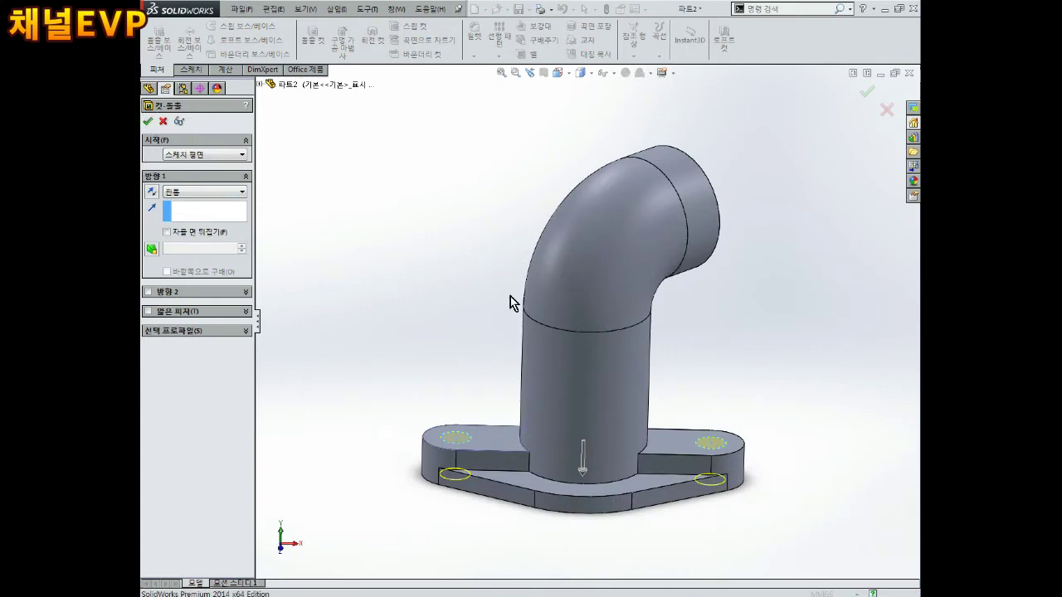
{"action": "mouse_move", "coordinate": [577, 384]}
{"action": "middle_mouse_down"}
{"action": "mouse_move", "coordinate": [596, 438]}
{"action": "mouse_move", "coordinate": [621, 340]}
{"action": "mouse_move", "coordinate": [588, 440]}
{"action": "mouse_move", "coordinate": [619, 354]}
{"action": "mouse_move", "coordinate": [607, 465]}
{"action": "mouse_move", "coordinate": [618, 323]}
{"action": "mouse_move", "coordinate": [662, 342]}
{"action": "middle_mouse_up"}
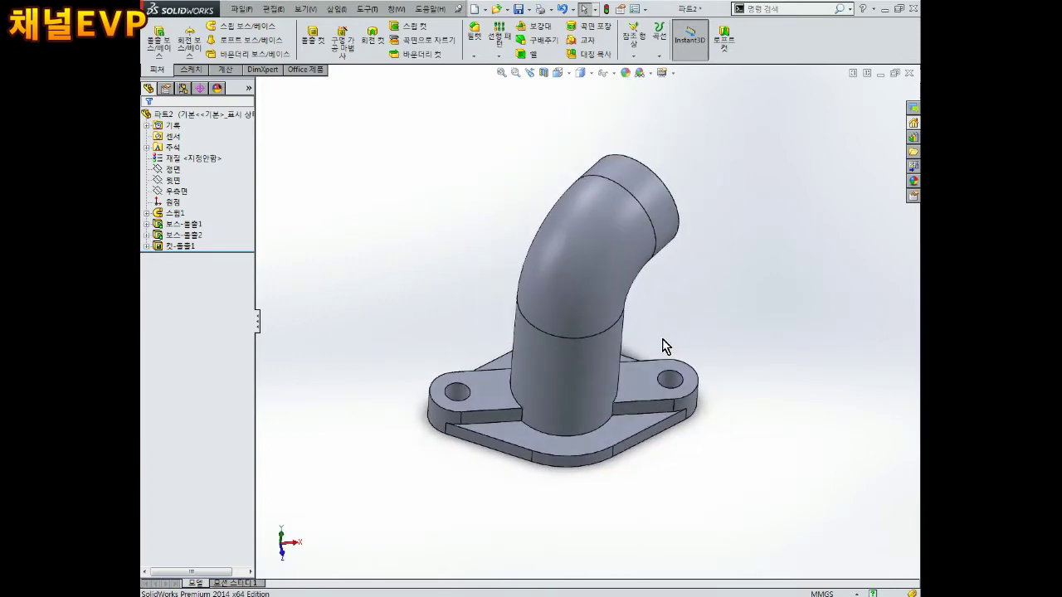
Step: Save the part as 2020-06-23-1
{"action": "key", "text": "ctrl+s"}
{"action": "left_click", "coordinate": [547, 204]}
{"action": "scroll", "coordinate": [548, 191], "scroll_direction": "down", "scroll_amount": 3}
{"action": "left_click", "coordinate": [502, 159]}
{"action": "left_click", "coordinate": [505, 242]}
{"action": "left_click", "coordinate": [505, 243]}
{"action": "type", "text": "-1"}
{"action": "key", "text": "Return"}
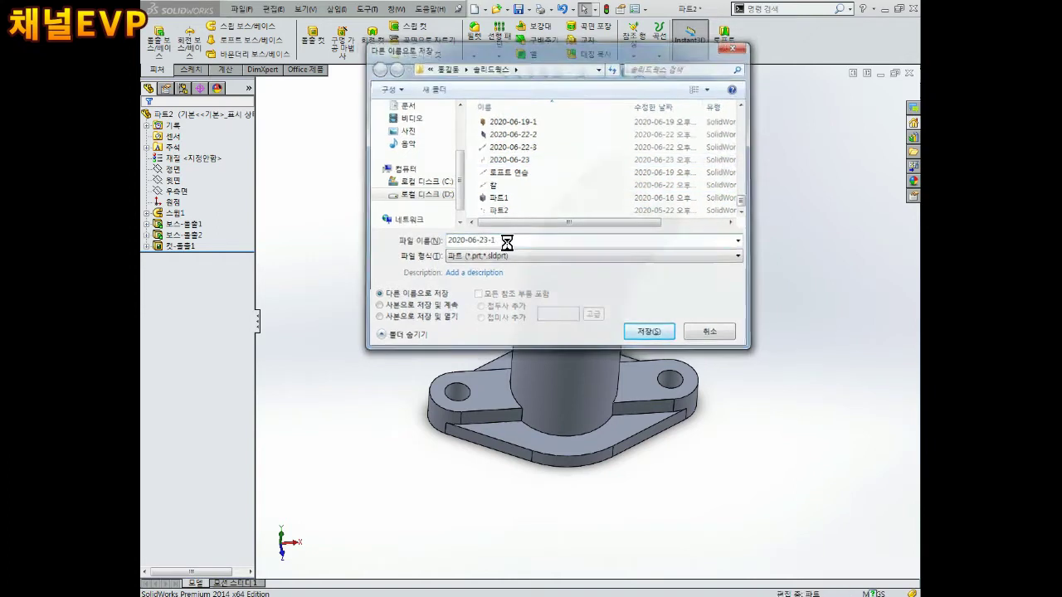
{"action": "scroll", "coordinate": [532, 333], "scroll_direction": "down", "scroll_amount": 2}
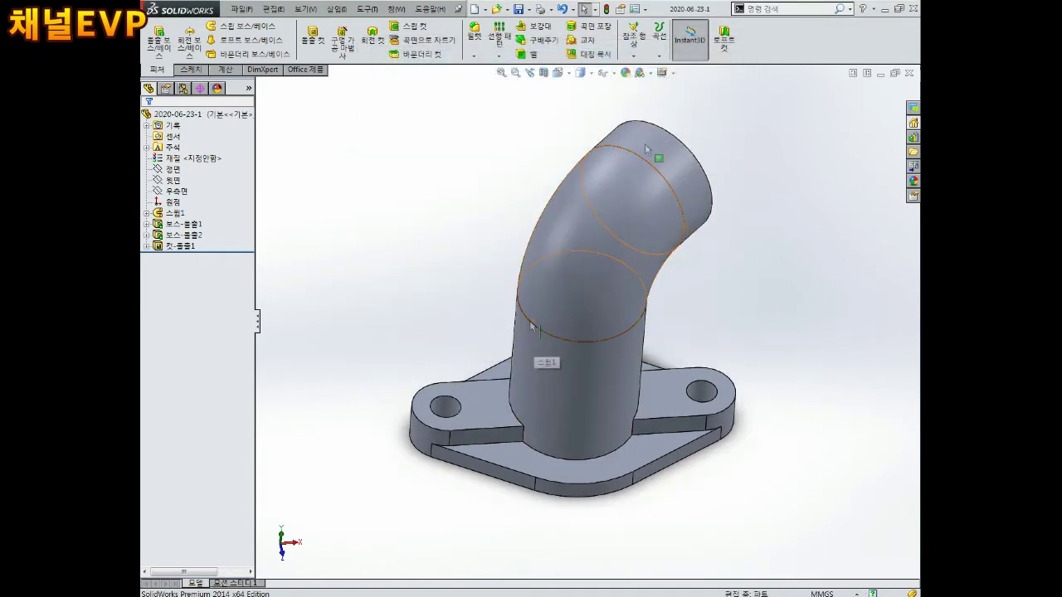
Step: Begin a new reference plane and show the part's planes for reference
{"action": "left_click", "coordinate": [633, 41]}
{"action": "left_click", "coordinate": [653, 70]}
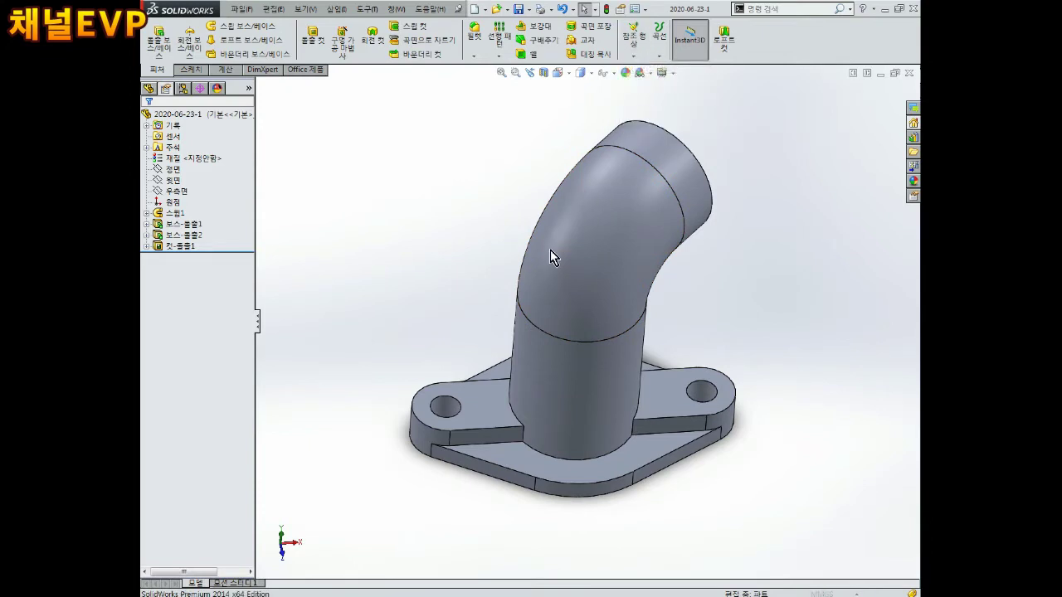
{"action": "left_click", "coordinate": [262, 84]}
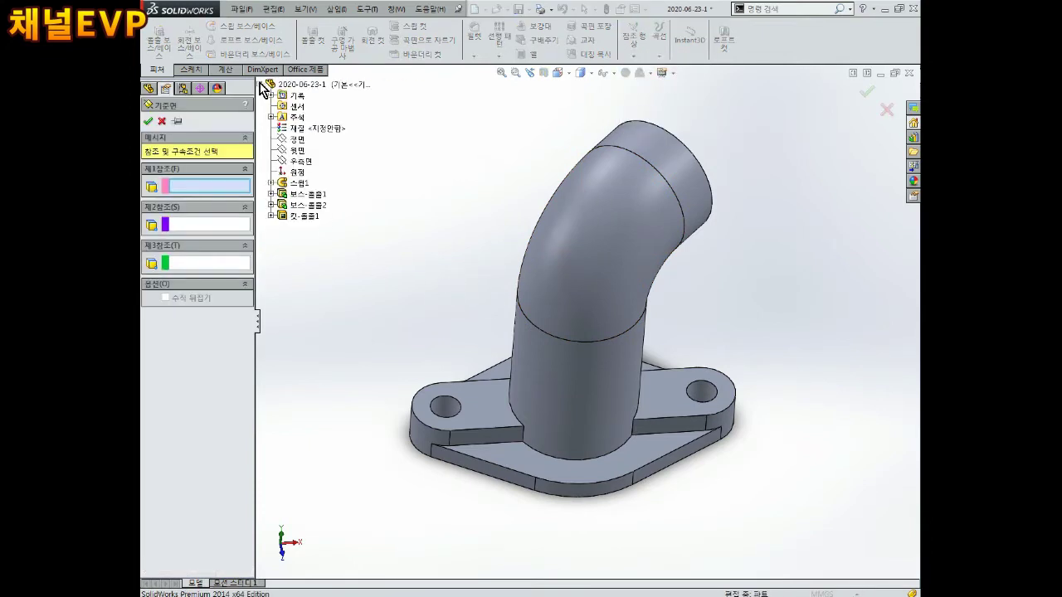
Step: Create a plane offset 32 mm from the Right Plane
{"action": "left_click", "coordinate": [301, 161]}
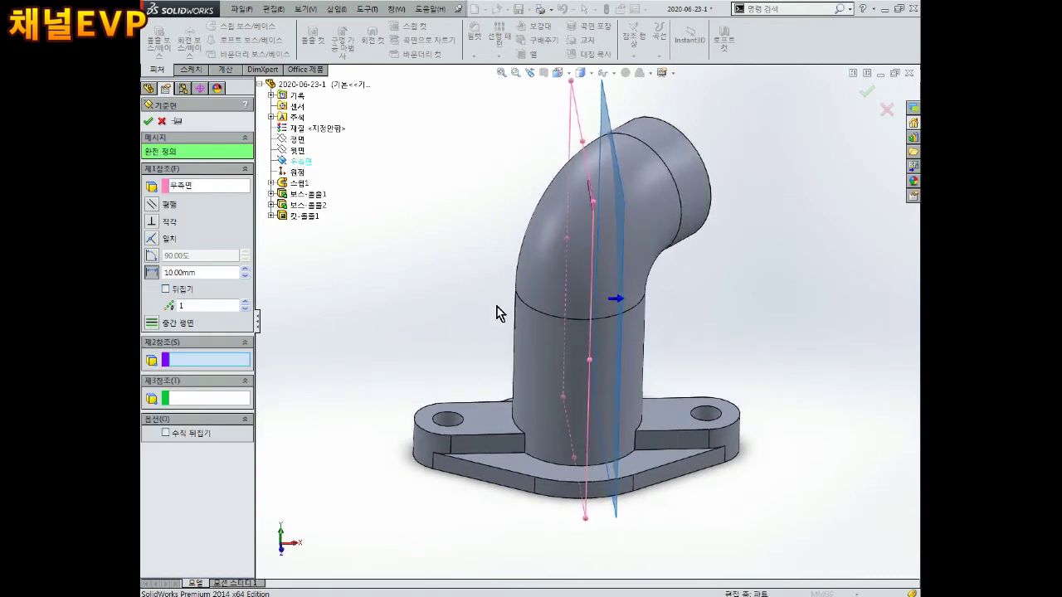
{"action": "middle_click_drag", "start_coordinate": [496, 313], "coordinate": [489, 292]}
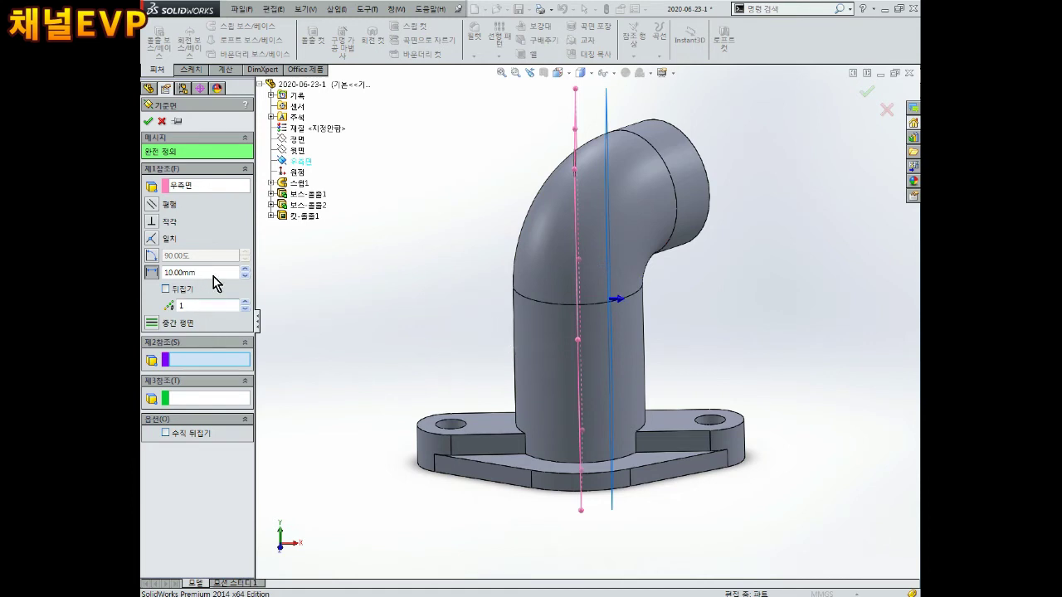
{"action": "type", "text": "32"}
{"action": "key", "text": "Return"}
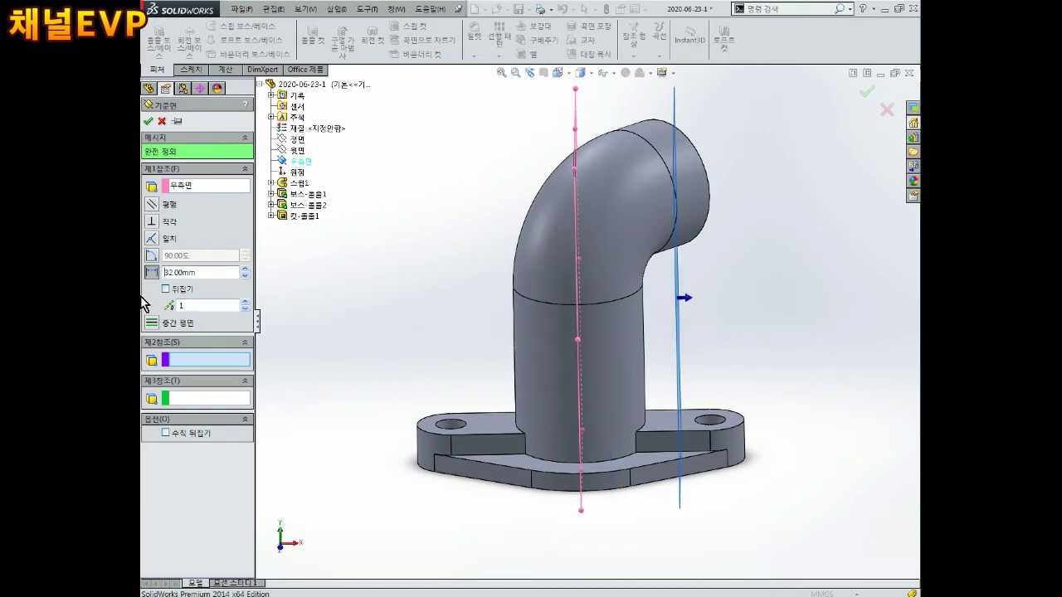
{"action": "left_click", "coordinate": [151, 126]}
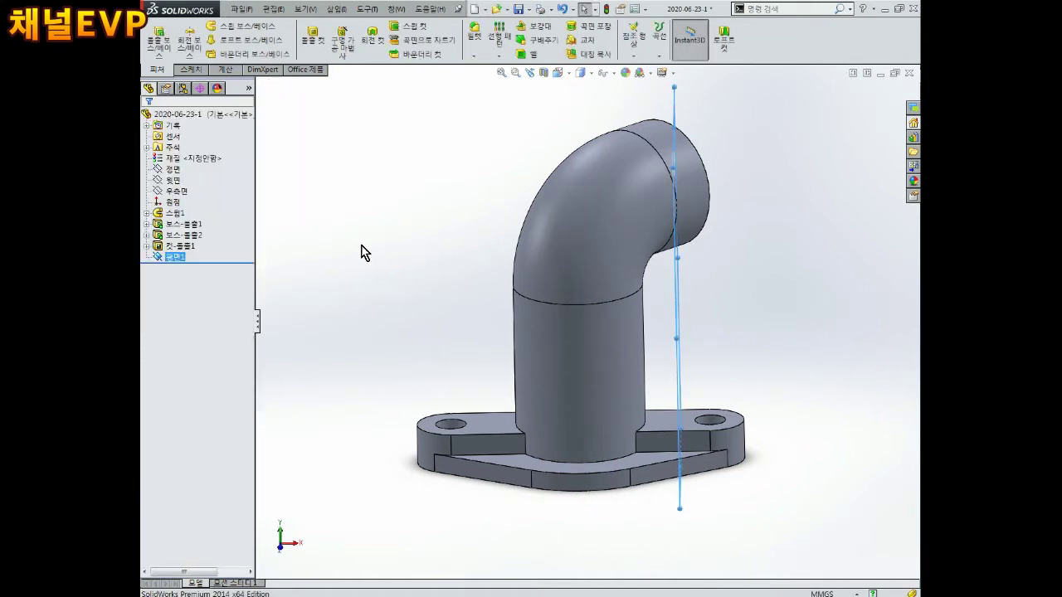
Step: Select the new plane 평면1 and start a sketch on it
{"action": "mouse_move", "coordinate": [360, 251]}
{"action": "middle_mouse_down"}
{"action": "mouse_move", "coordinate": [739, 285]}
{"action": "mouse_move", "coordinate": [640, 325]}
{"action": "mouse_move", "coordinate": [663, 346]}
{"action": "mouse_move", "coordinate": [702, 341]}
{"action": "mouse_move", "coordinate": [695, 316]}
{"action": "mouse_move", "coordinate": [670, 337]}
{"action": "middle_mouse_up"}
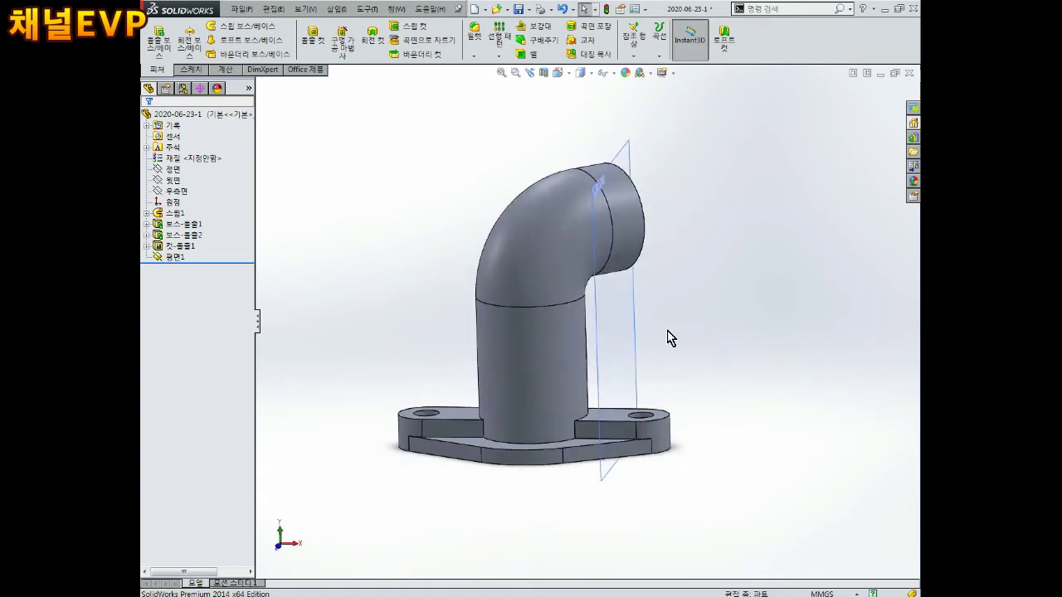
{"action": "left_click", "coordinate": [626, 302]}
{"action": "left_click", "coordinate": [672, 259]}
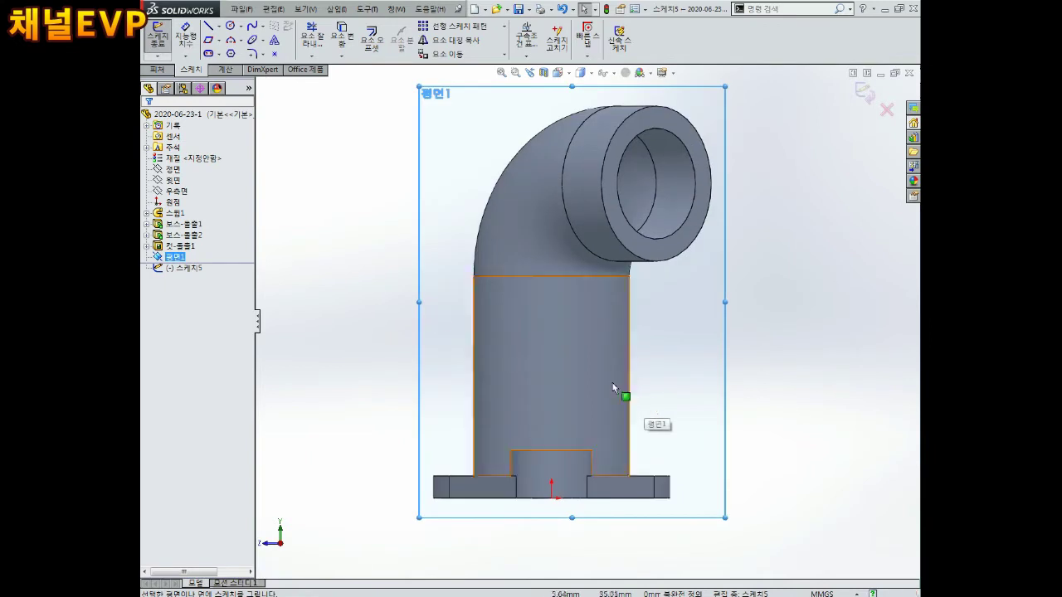
Step: Draw a circle on the pipe and dimension it to Ø14
{"action": "left_click", "coordinate": [230, 28]}
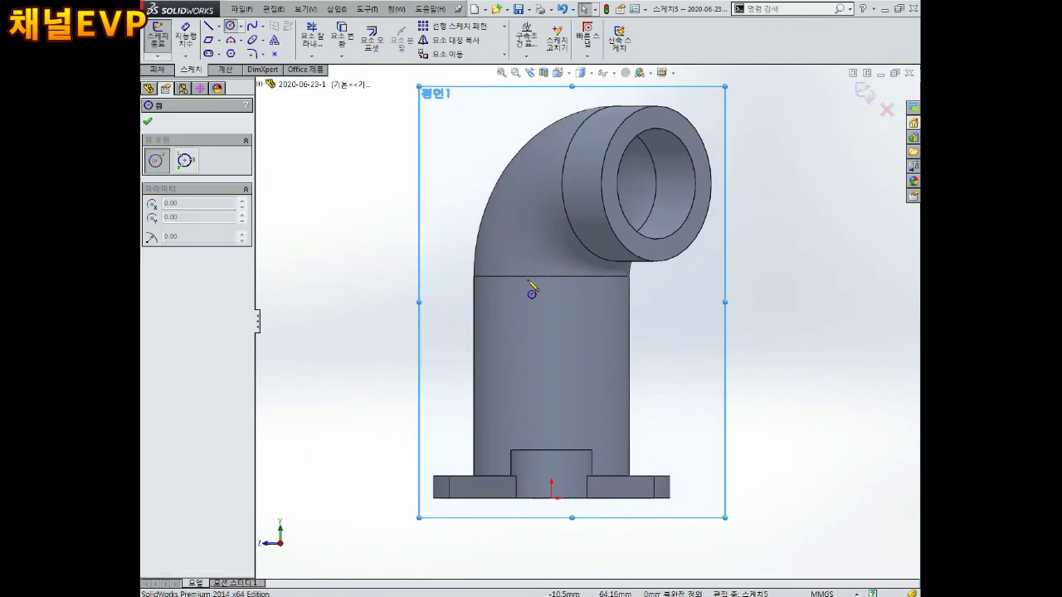
{"action": "left_click", "coordinate": [552, 387]}
{"action": "left_click", "coordinate": [578, 365]}
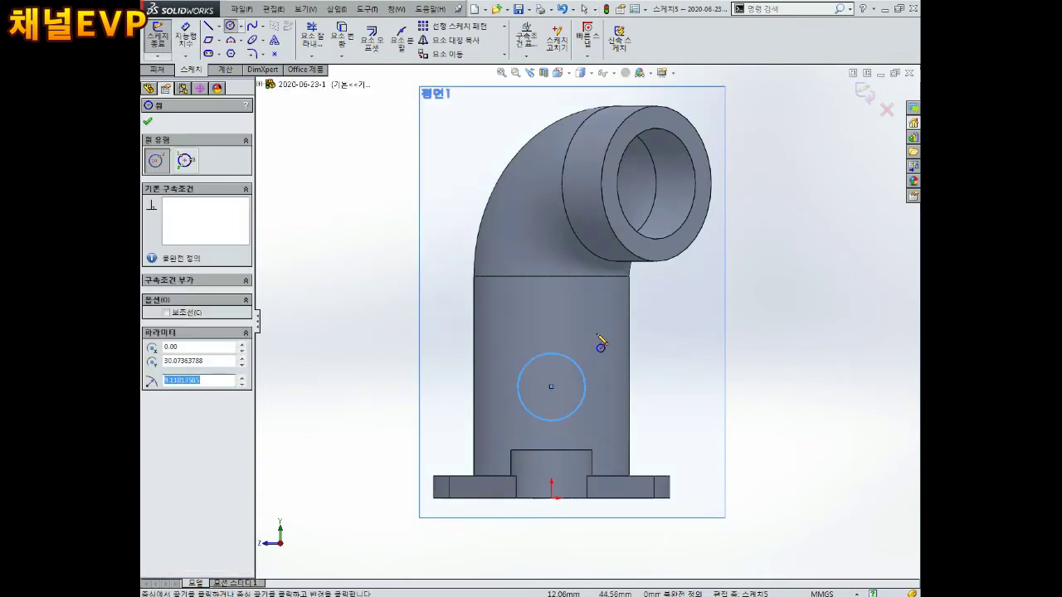
{"action": "key", "text": "Escape"}
{"action": "right_click_drag", "start_coordinate": [675, 377], "coordinate": [649, 331]}
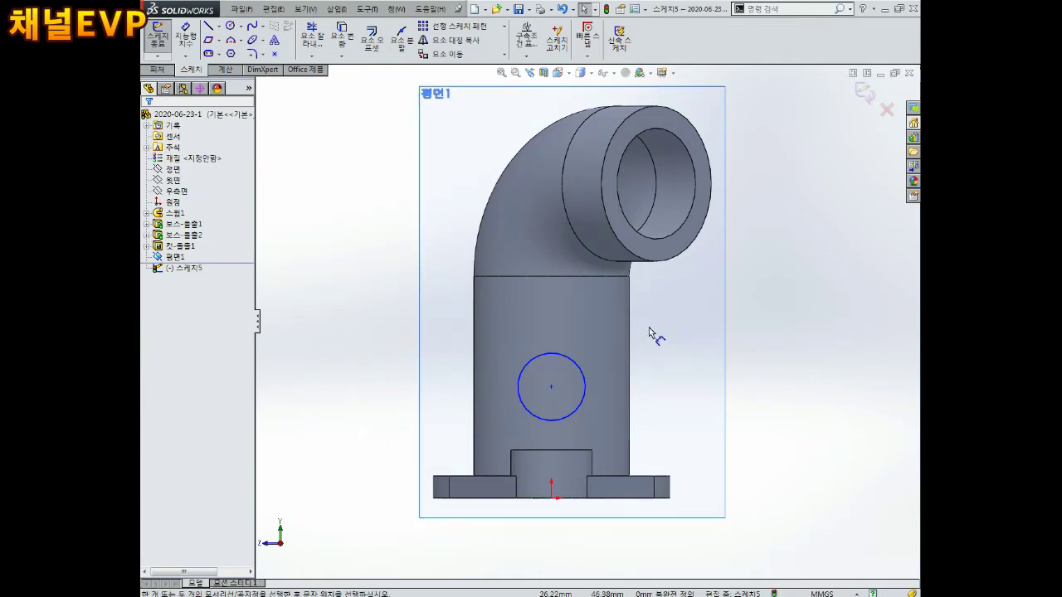
{"action": "left_click", "coordinate": [576, 368]}
{"action": "left_click", "coordinate": [599, 323]}
{"action": "type", "text": "14"}
{"action": "key", "text": "Return"}
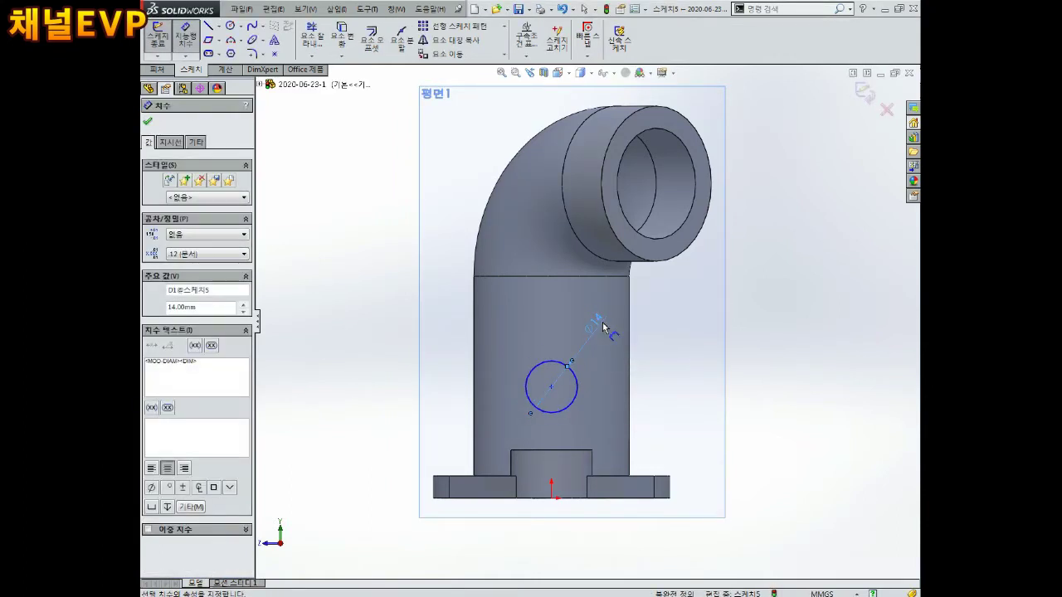
{"action": "key", "text": "Escape"}
Step: Place the circle centre vertically above the origin at 22.5 mm and exit the sketch
{"action": "left_click", "coordinate": [551, 498]}
{"action": "left_click", "coordinate": [552, 388], "text": "ctrl"}
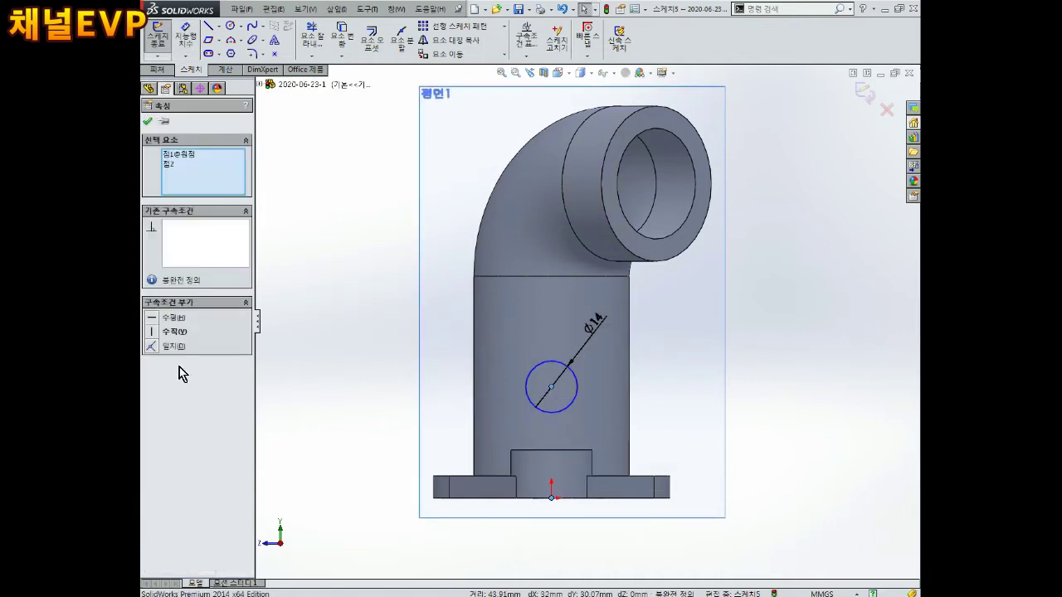
{"action": "left_click", "coordinate": [156, 331]}
{"action": "right_click_drag", "start_coordinate": [340, 396], "coordinate": [339, 343]}
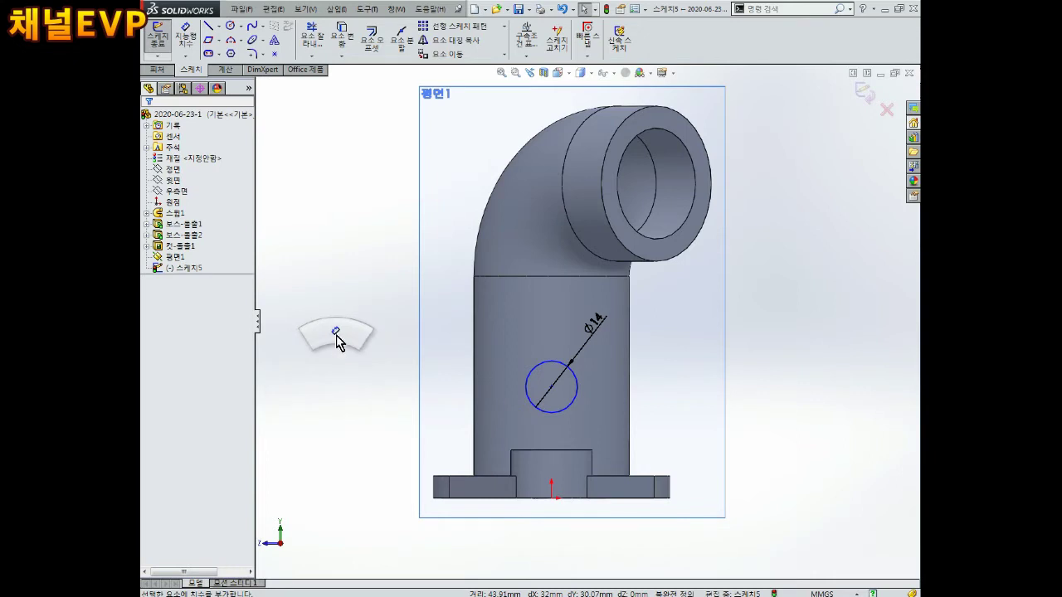
{"action": "left_click", "coordinate": [551, 387]}
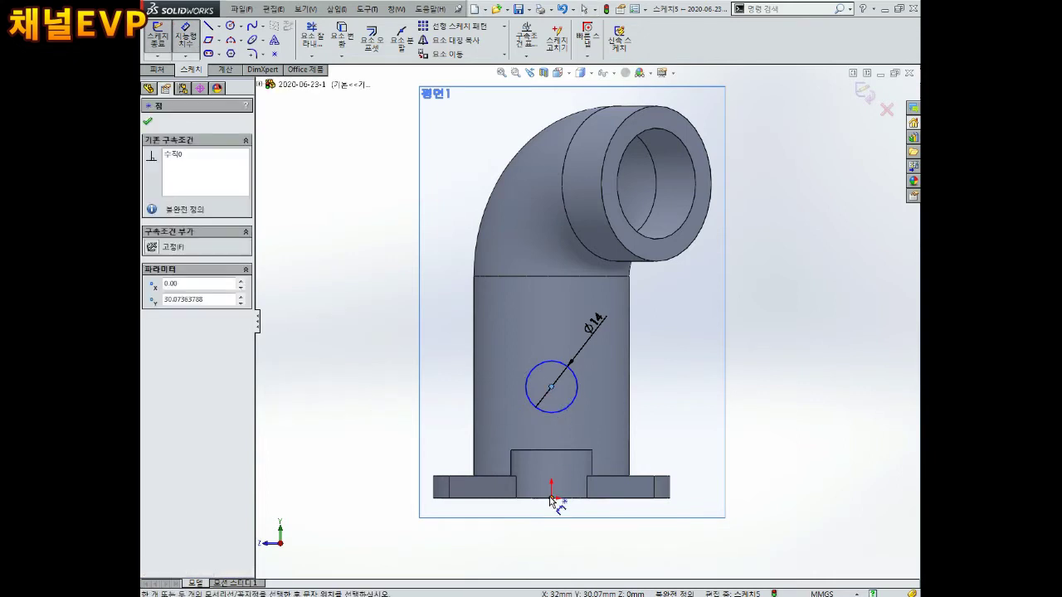
{"action": "left_click", "coordinate": [552, 498]}
{"action": "left_click", "coordinate": [702, 452]}
{"action": "type", "text": "2"}
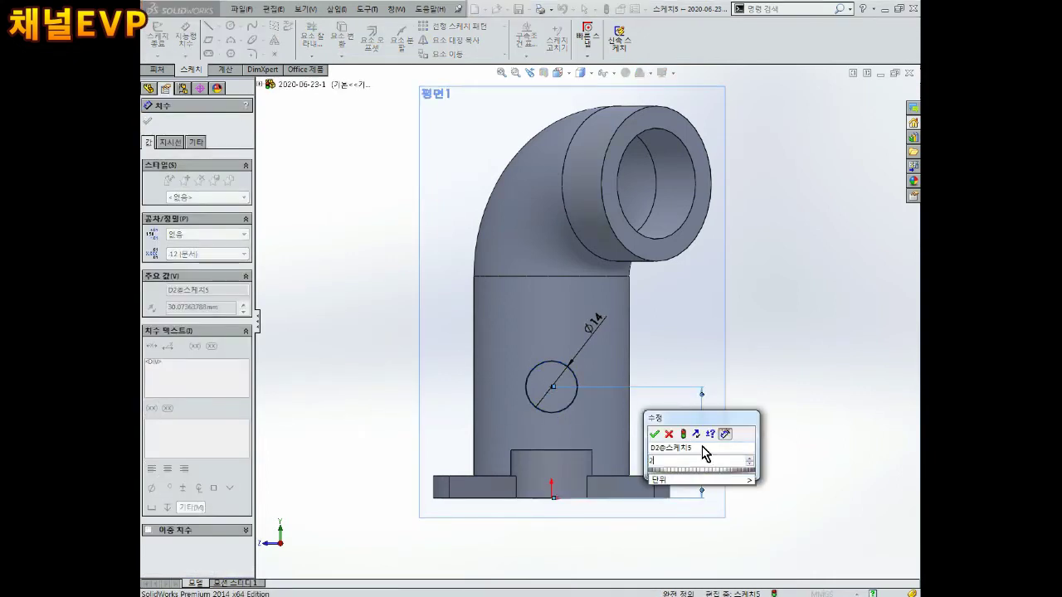
{"action": "type", "text": "2.5"}
{"action": "key", "text": "Return"}
{"action": "key", "text": "Escape"}
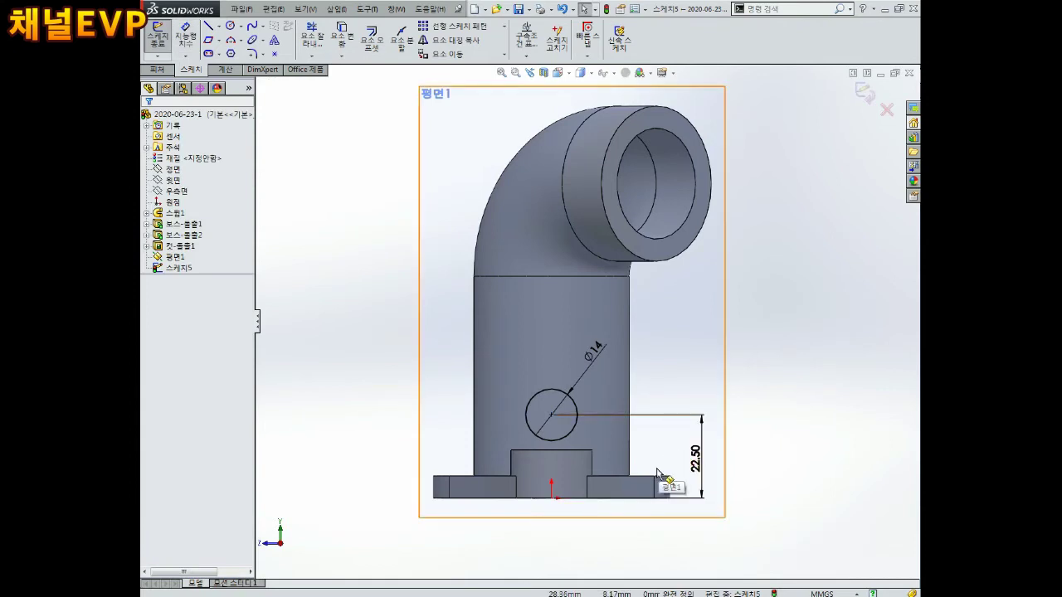
{"action": "middle_click_drag", "start_coordinate": [657, 473], "coordinate": [760, 307]}
{"action": "left_click", "coordinate": [865, 94]}
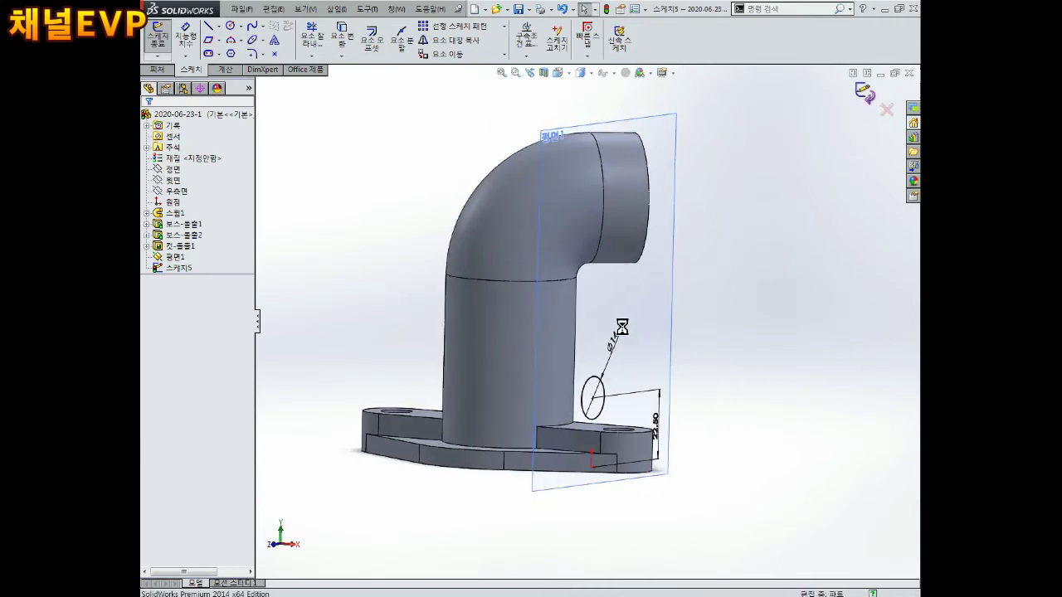
Step: Extrude the Ø14 circle from Plane1 up to the pipe body as a side boss
{"action": "scroll", "coordinate": [615, 374], "scroll_direction": "down", "scroll_amount": 3}
{"action": "left_click", "coordinate": [159, 37]}
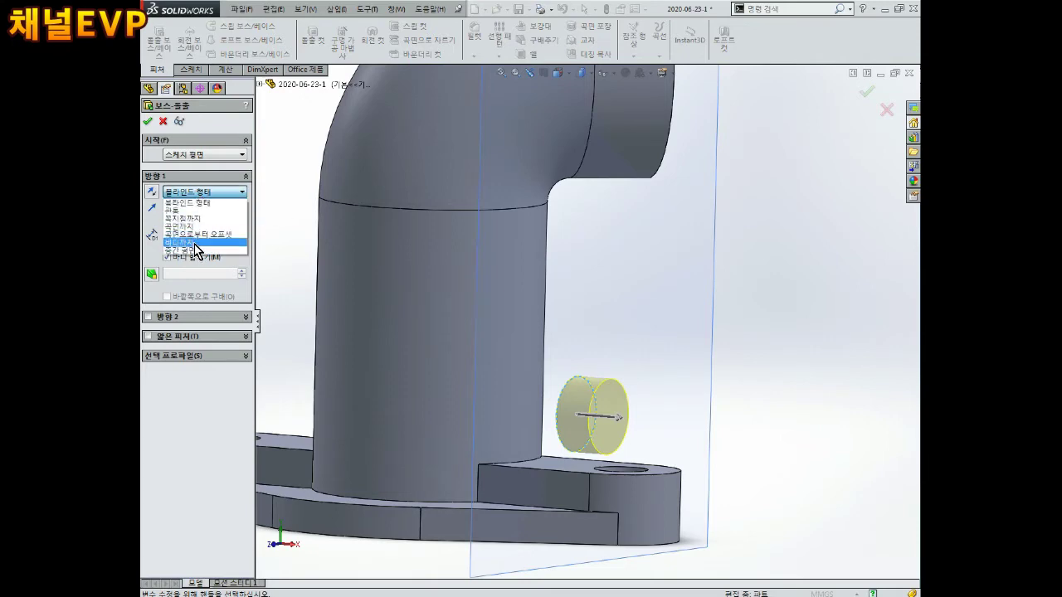
{"action": "left_click", "coordinate": [195, 245]}
{"action": "left_click", "coordinate": [448, 360]}
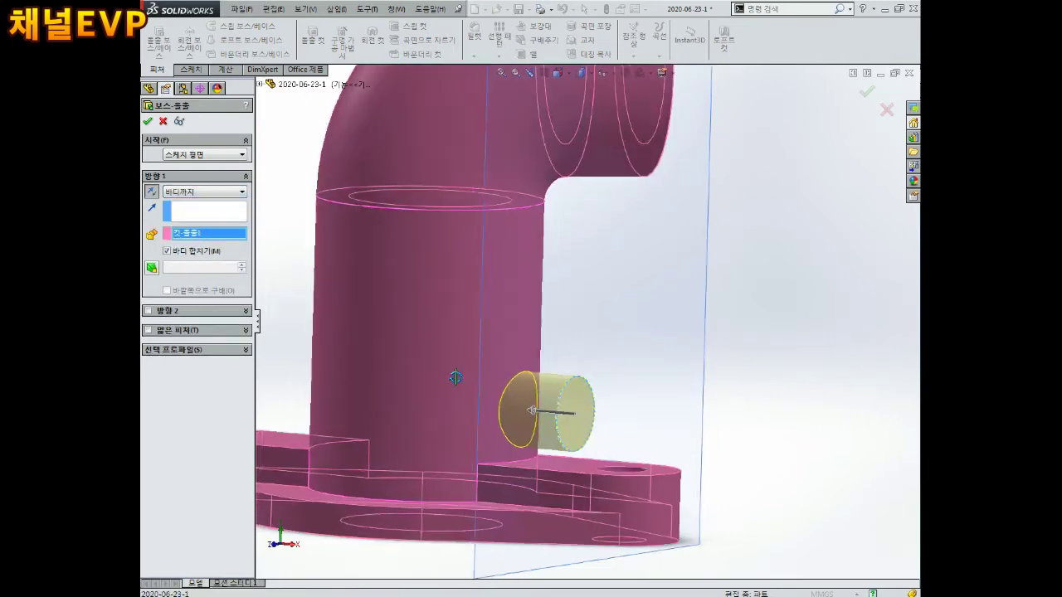
{"action": "scroll", "coordinate": [464, 448], "scroll_direction": "up", "scroll_amount": 3}
{"action": "mouse_move", "coordinate": [465, 448]}
{"action": "middle_mouse_down"}
{"action": "mouse_move", "coordinate": [552, 275]}
{"action": "mouse_move", "coordinate": [553, 299]}
{"action": "mouse_move", "coordinate": [511, 365]}
{"action": "middle_mouse_up"}
{"action": "scroll", "coordinate": [515, 352], "scroll_direction": "down", "scroll_amount": 3}
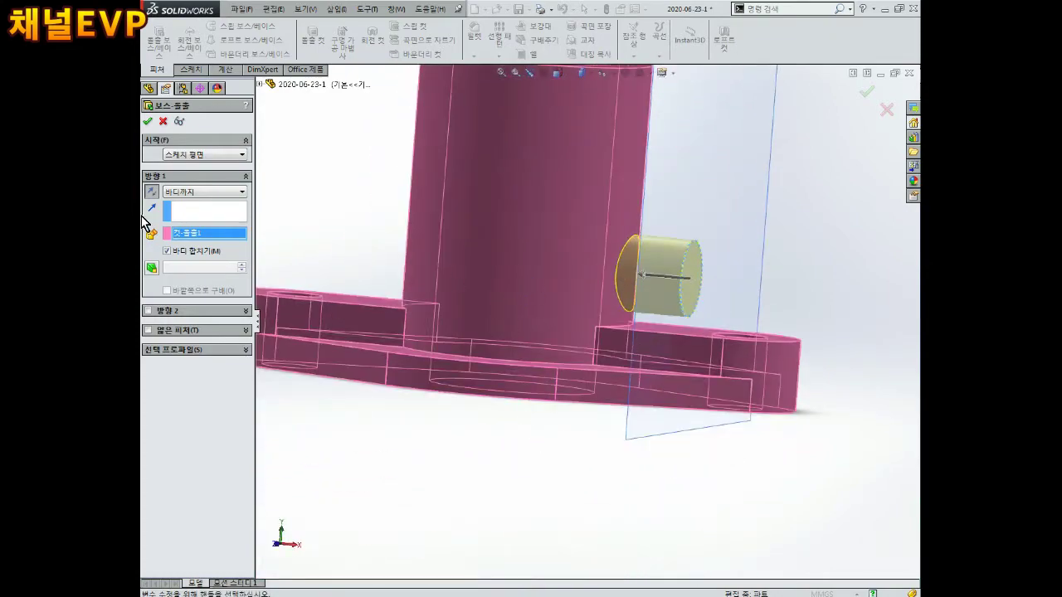
{"action": "key", "text": "Return"}
Step: Inspect the new boss from below, then return to an isometric view of the part
{"action": "scroll", "coordinate": [735, 244], "scroll_direction": "up", "scroll_amount": 2}
{"action": "scroll", "coordinate": [699, 277], "scroll_direction": "up", "scroll_amount": 2}
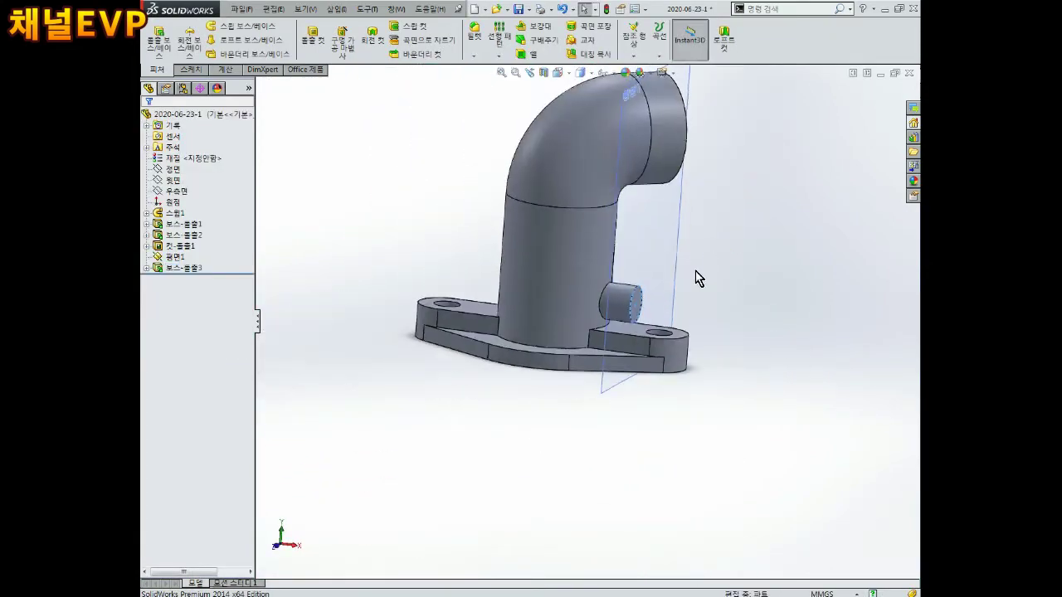
{"action": "scroll", "coordinate": [652, 284], "scroll_direction": "down", "scroll_amount": 4}
{"action": "scroll", "coordinate": [681, 278], "scroll_direction": "down", "scroll_amount": 2}
{"action": "mouse_move", "coordinate": [681, 277]}
{"action": "middle_mouse_down"}
{"action": "mouse_move", "coordinate": [744, 279]}
{"action": "mouse_move", "coordinate": [714, 268]}
{"action": "mouse_move", "coordinate": [687, 172]}
{"action": "mouse_move", "coordinate": [666, 293]}
{"action": "middle_mouse_up"}
{"action": "scroll", "coordinate": [611, 332], "scroll_direction": "up", "scroll_amount": 3}
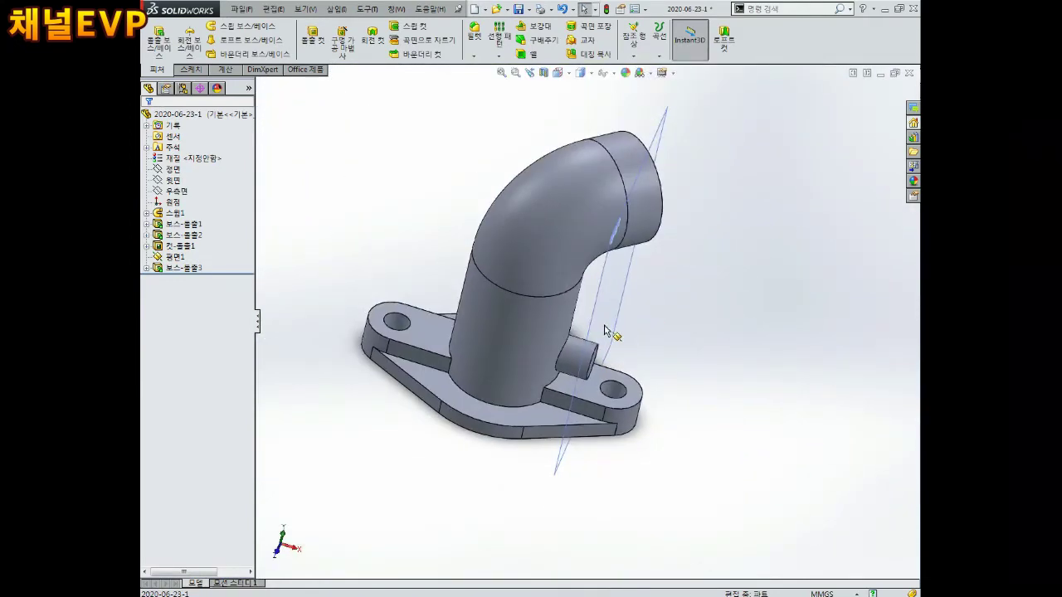
{"action": "middle_click_drag", "start_coordinate": [612, 332], "coordinate": [587, 339]}
{"action": "scroll", "coordinate": [587, 339], "scroll_direction": "down", "scroll_amount": 2}
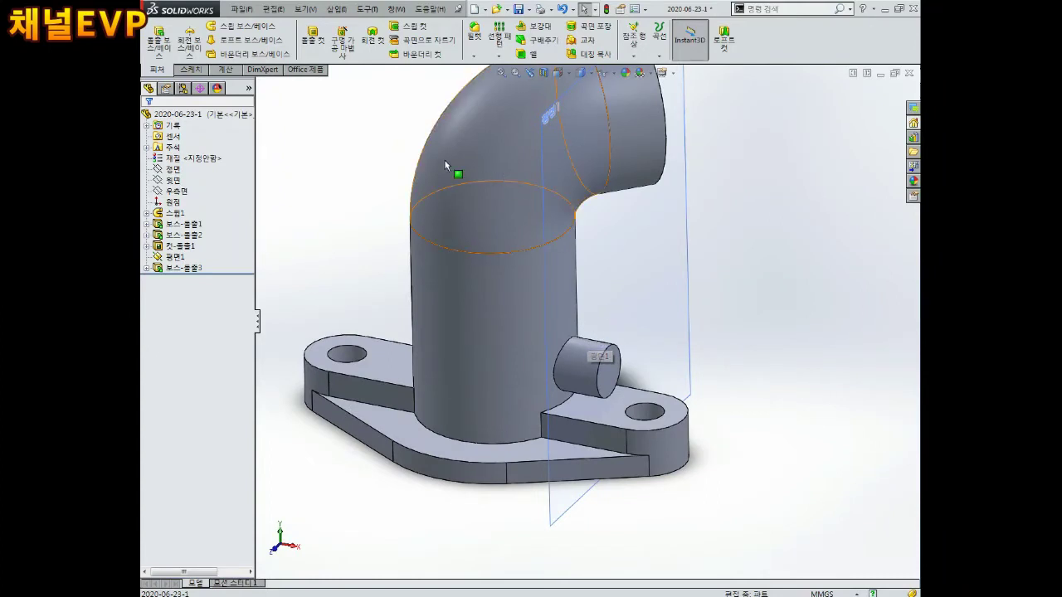
{"action": "left_click", "coordinate": [474, 55]}
Step: Chamfer the outer end of the side boss by 1 mm at 45°
{"action": "left_click", "coordinate": [490, 82]}
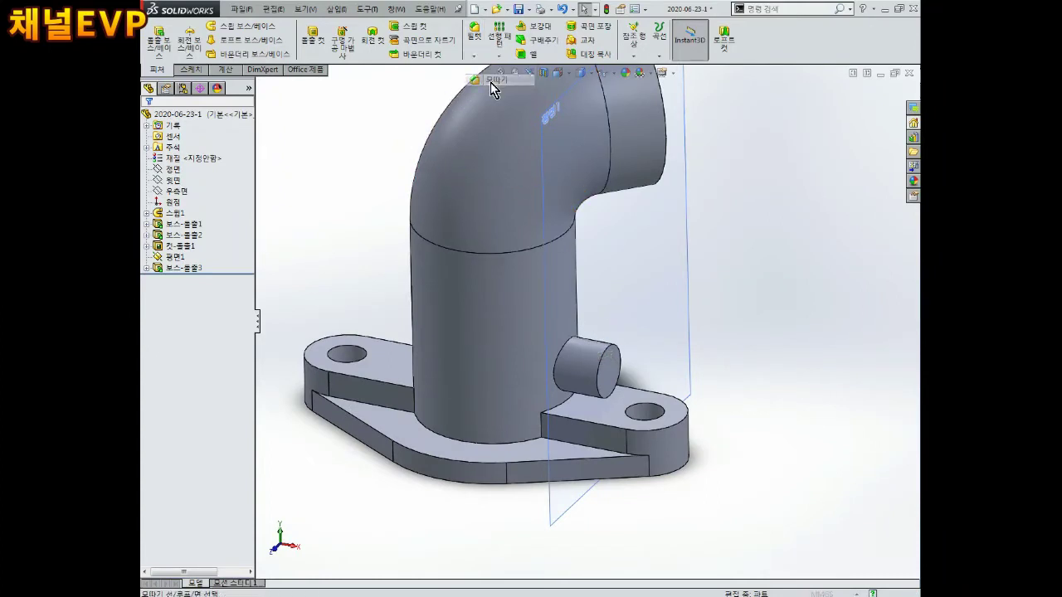
{"action": "type", "text": "1.00mm"}
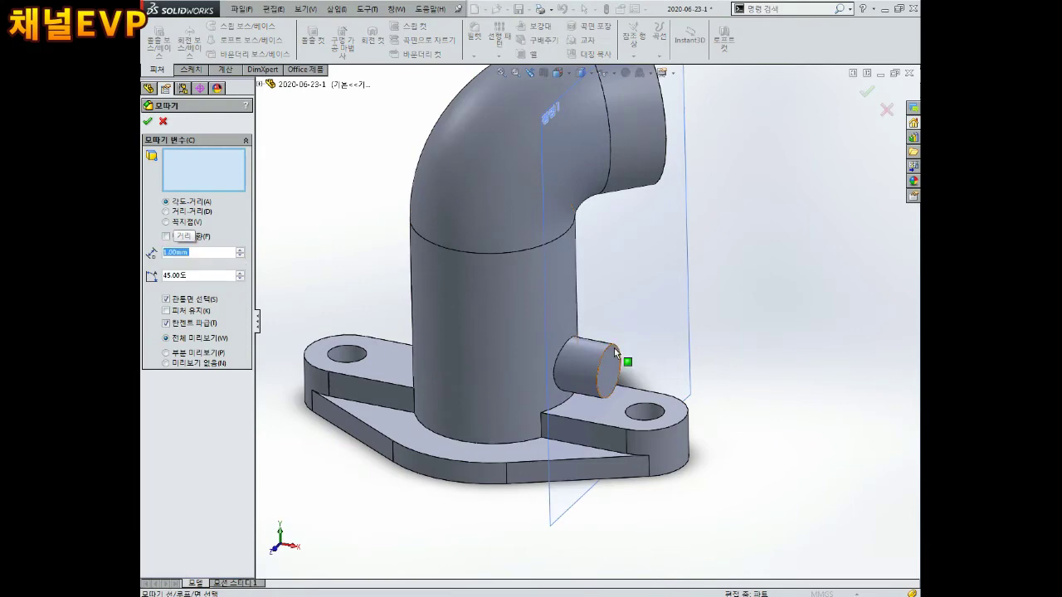
{"action": "left_click", "coordinate": [616, 353]}
{"action": "scroll", "coordinate": [635, 374], "scroll_direction": "down", "scroll_amount": 2}
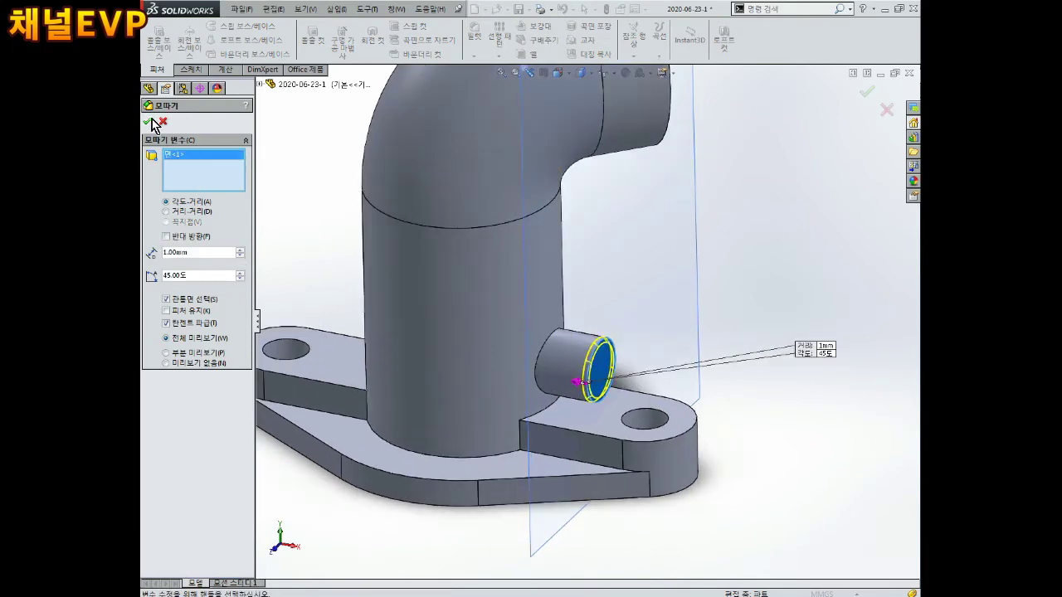
{"action": "key", "text": "Return"}
{"action": "scroll", "coordinate": [581, 332], "scroll_direction": "down", "scroll_amount": 1}
{"action": "scroll", "coordinate": [614, 349], "scroll_direction": "down", "scroll_amount": 2}
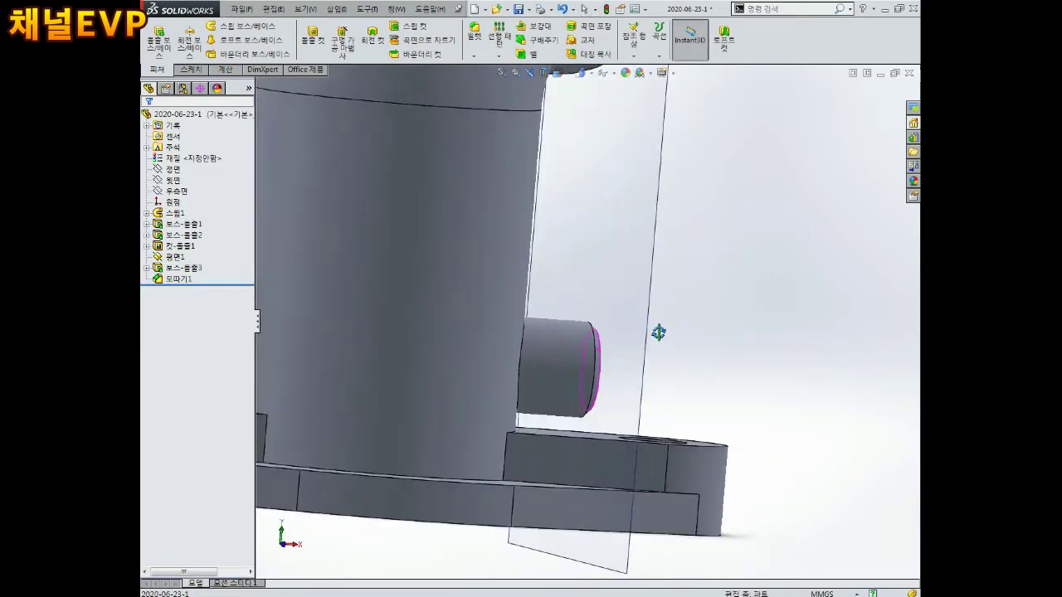
{"action": "scroll", "coordinate": [639, 338], "scroll_direction": "down", "scroll_amount": 1}
{"action": "scroll", "coordinate": [635, 336], "scroll_direction": "up", "scroll_amount": 3}
Step: Zoom in on the small boss and start a sketch on its end face
{"action": "mouse_move", "coordinate": [635, 336]}
{"action": "middle_mouse_down"}
{"action": "mouse_move", "coordinate": [609, 178]}
{"action": "mouse_move", "coordinate": [645, 199]}
{"action": "mouse_move", "coordinate": [565, 344]}
{"action": "middle_mouse_up"}
{"action": "scroll", "coordinate": [565, 343], "scroll_direction": "up", "scroll_amount": 2}
{"action": "scroll", "coordinate": [565, 344], "scroll_direction": "down", "scroll_amount": 2}
{"action": "scroll", "coordinate": [564, 339], "scroll_direction": "down", "scroll_amount": 2}
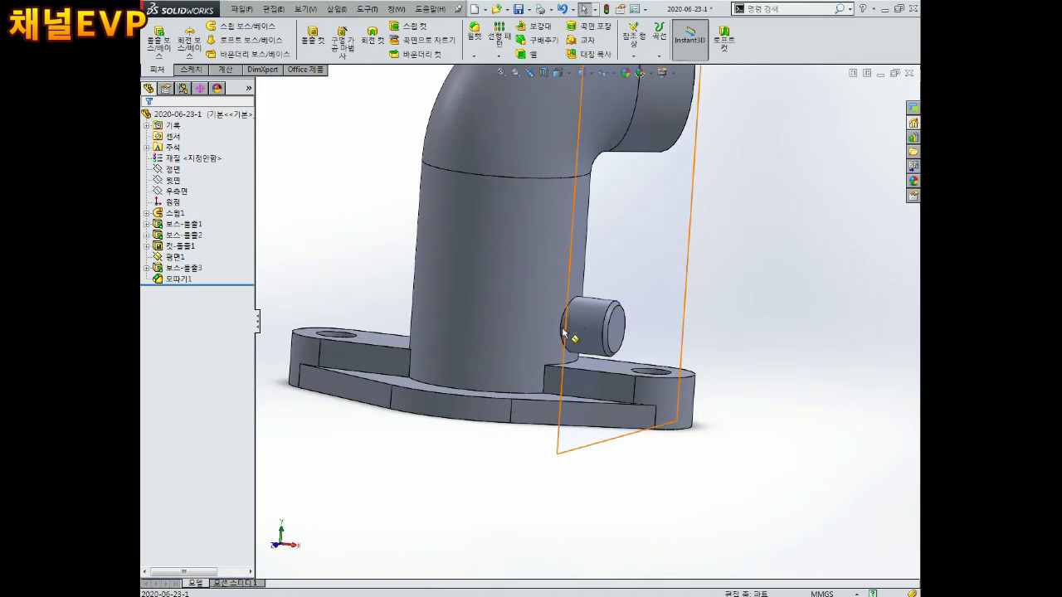
{"action": "mouse_move", "coordinate": [564, 340]}
{"action": "middle_mouse_down"}
{"action": "mouse_move", "coordinate": [622, 315]}
{"action": "mouse_move", "coordinate": [610, 236]}
{"action": "mouse_move", "coordinate": [656, 147]}
{"action": "mouse_move", "coordinate": [606, 322]}
{"action": "mouse_move", "coordinate": [586, 351]}
{"action": "mouse_move", "coordinate": [277, 190]}
{"action": "middle_mouse_up"}
{"action": "scroll", "coordinate": [621, 315], "scroll_direction": "down", "scroll_amount": 3}
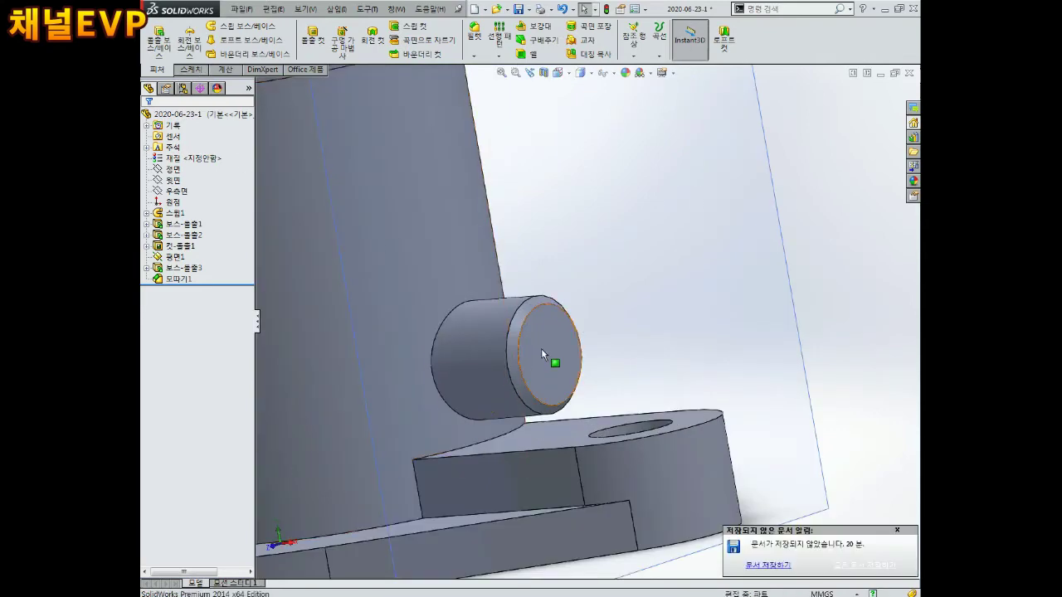
{"action": "left_click", "coordinate": [559, 330]}
{"action": "key", "text": "Escape"}
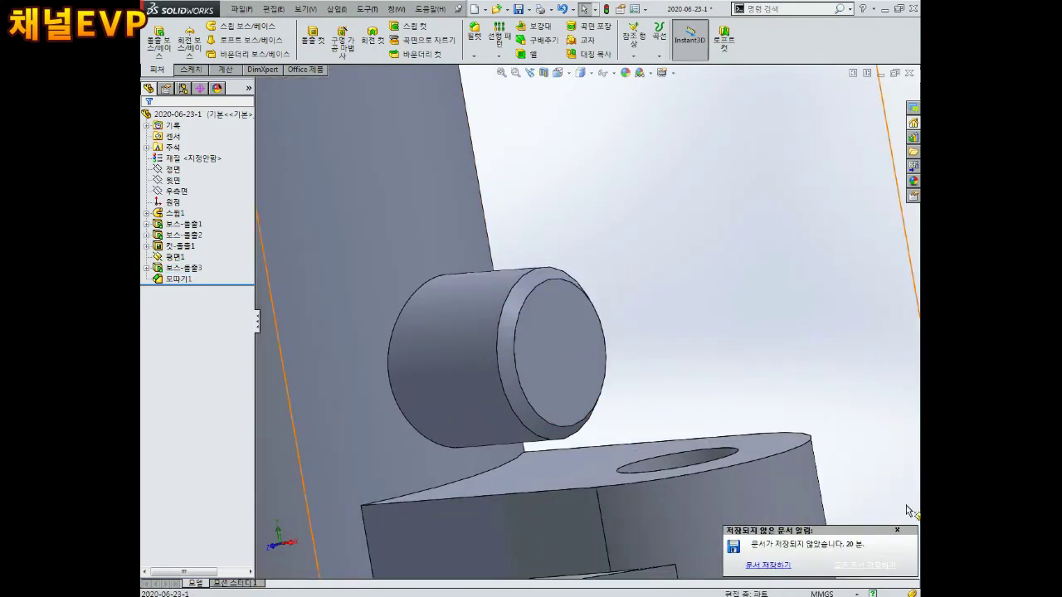
{"action": "left_click", "coordinate": [570, 350]}
{"action": "left_click", "coordinate": [609, 285]}
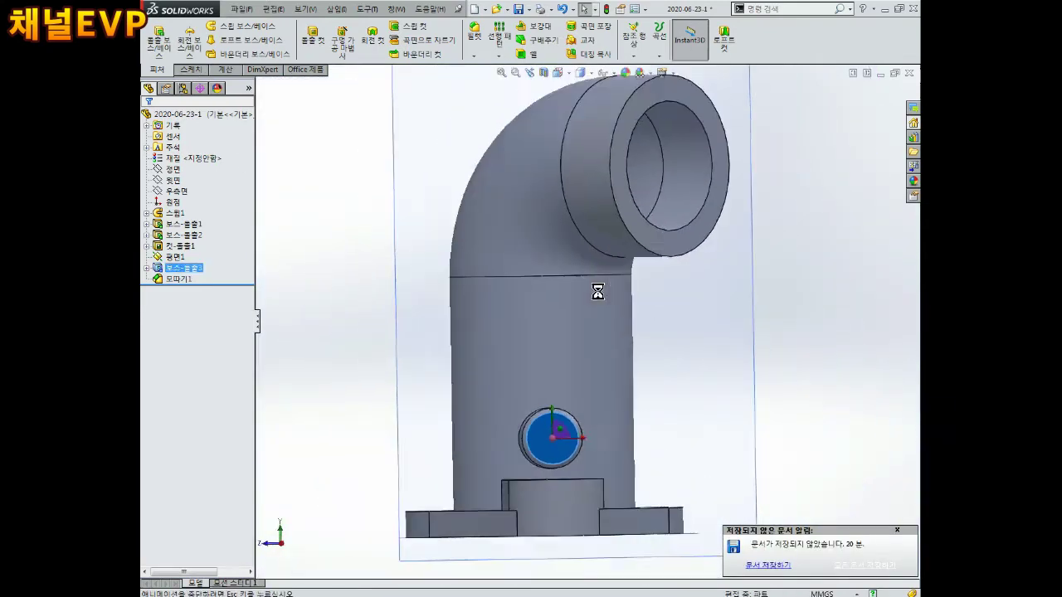
Step: Draw a circle concentric with the boss on its end face and dimension it Ø8 mm
{"action": "left_click", "coordinate": [230, 26]}
{"action": "scroll", "coordinate": [573, 440], "scroll_direction": "down", "scroll_amount": 3}
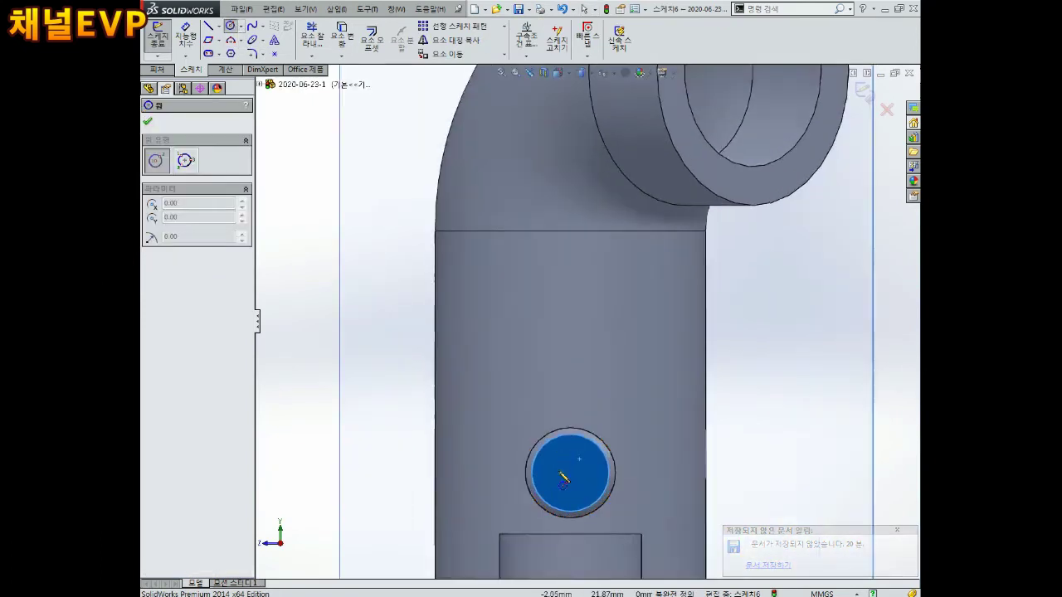
{"action": "scroll", "coordinate": [587, 481], "scroll_direction": "down", "scroll_amount": 3}
{"action": "left_click", "coordinate": [579, 457]}
{"action": "left_click", "coordinate": [611, 434]}
{"action": "key", "text": "Escape"}
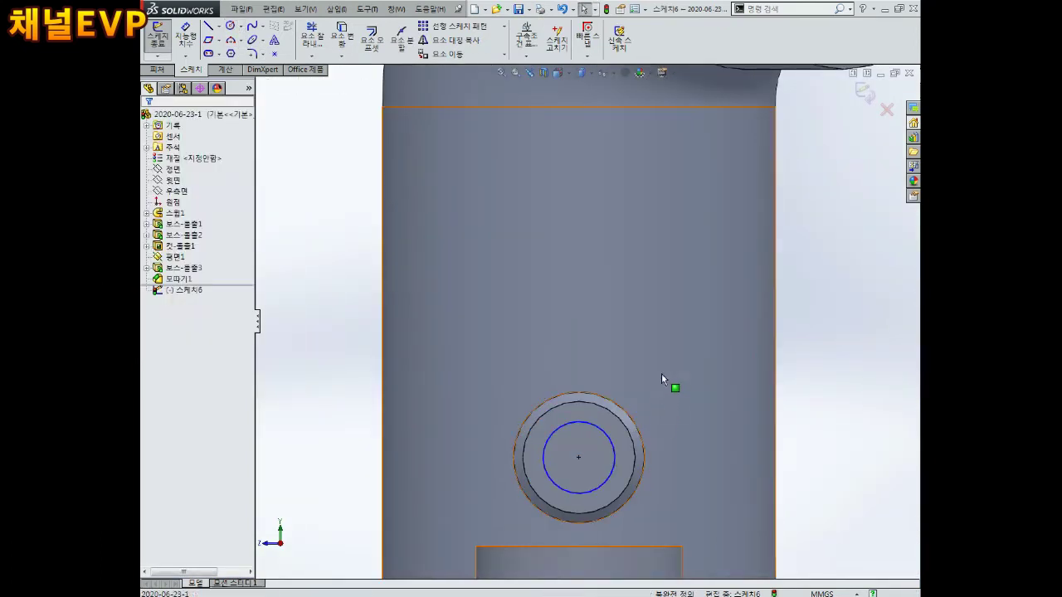
{"action": "left_click", "coordinate": [599, 429]}
{"action": "left_click", "coordinate": [652, 360]}
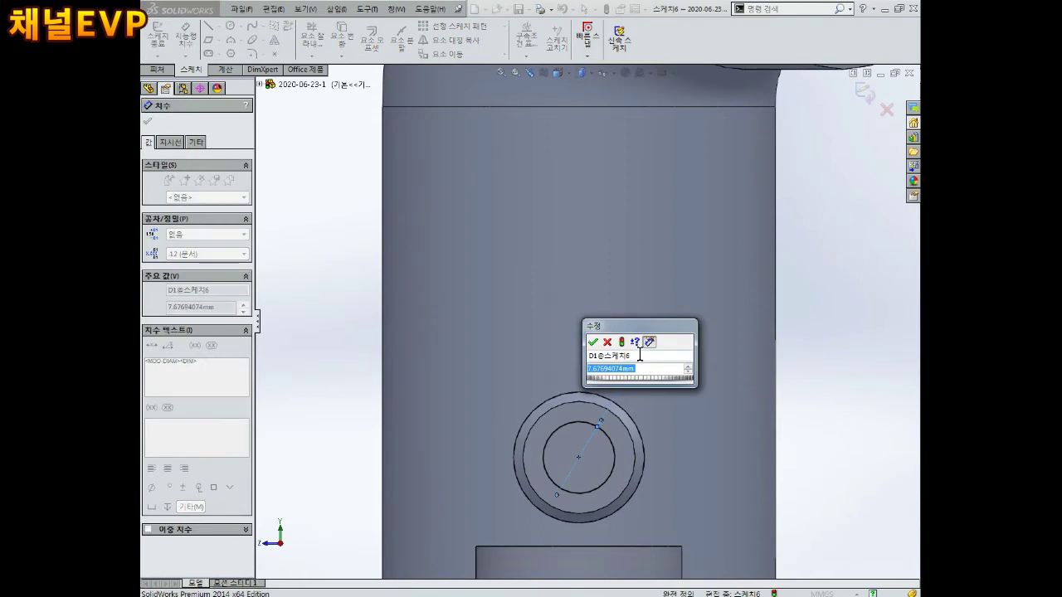
{"action": "type", "text": "8"}
{"action": "key", "text": "Return"}
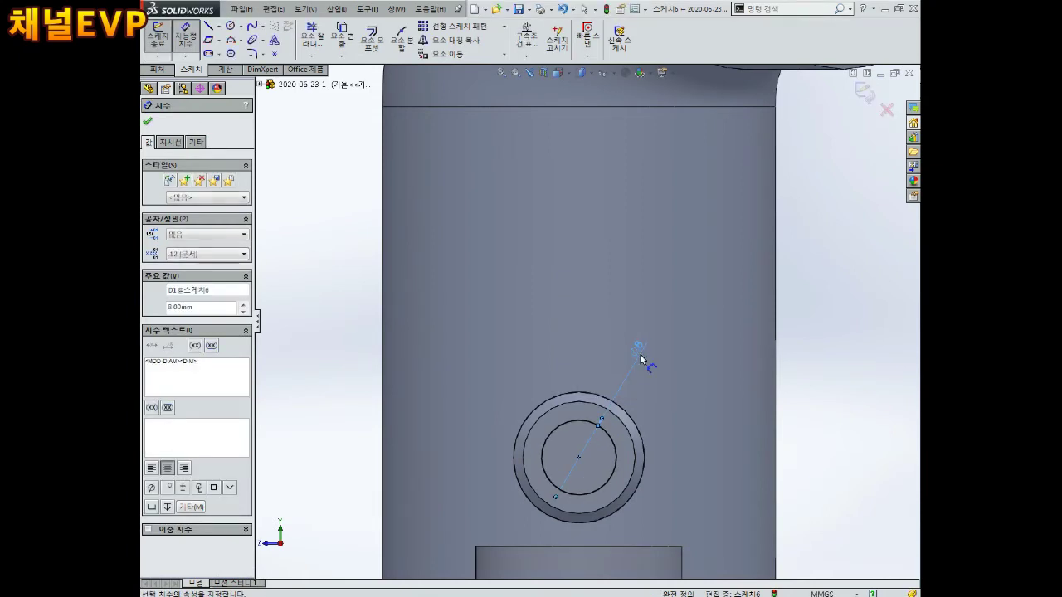
{"action": "key", "text": "f"}
Step: Exit the sketch and turn the view toward the flange
{"action": "mouse_move", "coordinate": [604, 332]}
{"action": "middle_mouse_down"}
{"action": "mouse_move", "coordinate": [679, 288]}
{"action": "mouse_move", "coordinate": [631, 332]}
{"action": "mouse_move", "coordinate": [664, 274]}
{"action": "middle_mouse_up"}
{"action": "key", "text": "Escape"}
{"action": "scroll", "coordinate": [626, 304], "scroll_direction": "down", "scroll_amount": 5}
{"action": "scroll", "coordinate": [626, 305], "scroll_direction": "up", "scroll_amount": 5}
{"action": "middle_click_drag", "start_coordinate": [708, 150], "coordinate": [838, 147]}
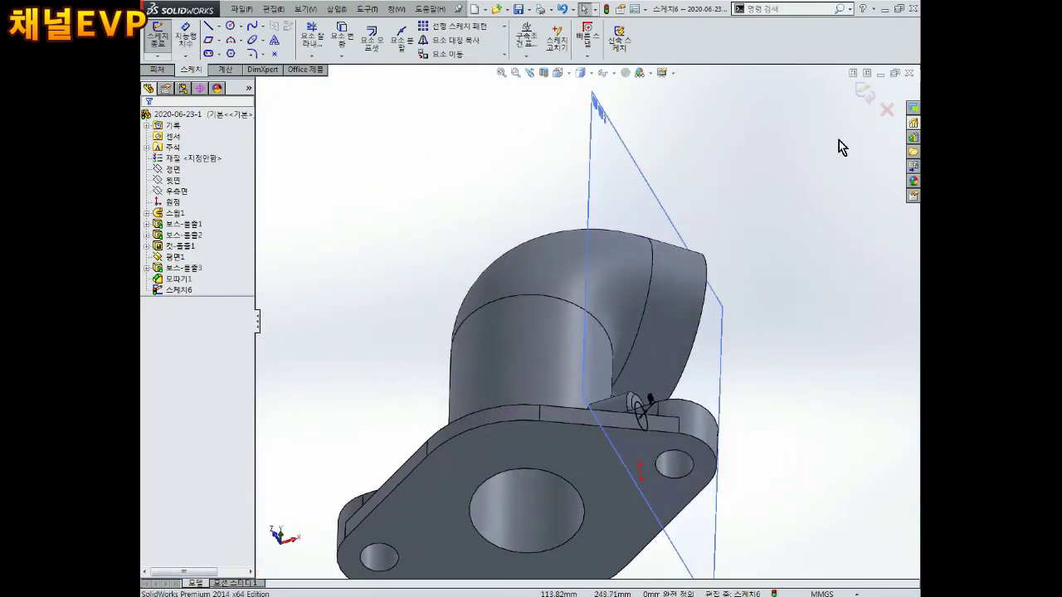
{"action": "left_click", "coordinate": [863, 97]}
{"action": "middle_click_drag", "start_coordinate": [607, 483], "coordinate": [600, 443]}
{"action": "scroll", "coordinate": [600, 443], "scroll_direction": "down", "scroll_amount": 3}
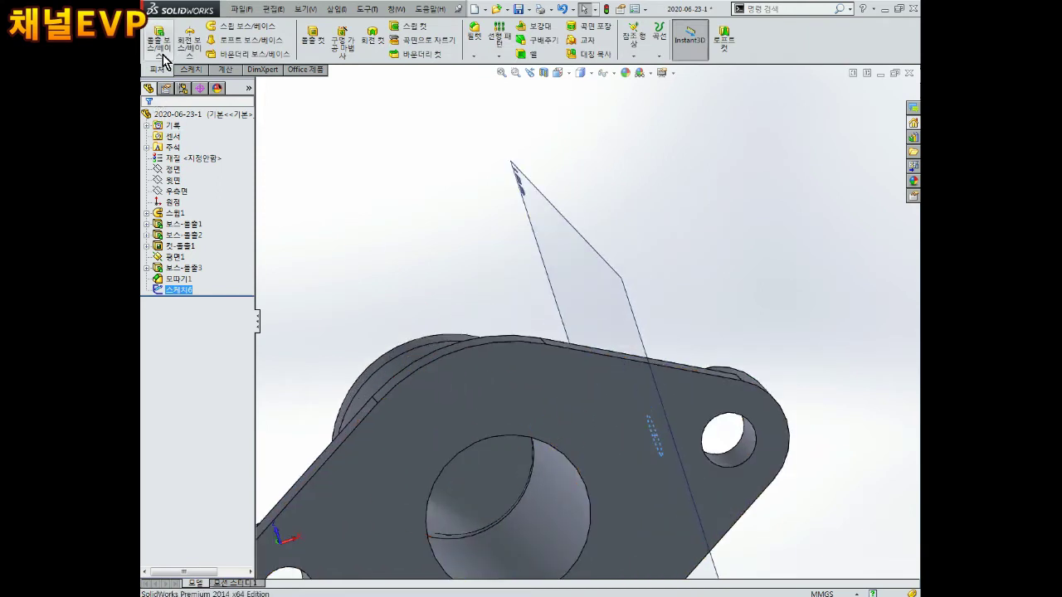
Step: Cut the Ø8 circle 20 mm deep (Blind) into the side boss
{"action": "scroll", "coordinate": [429, 320], "scroll_direction": "up", "scroll_amount": 3}
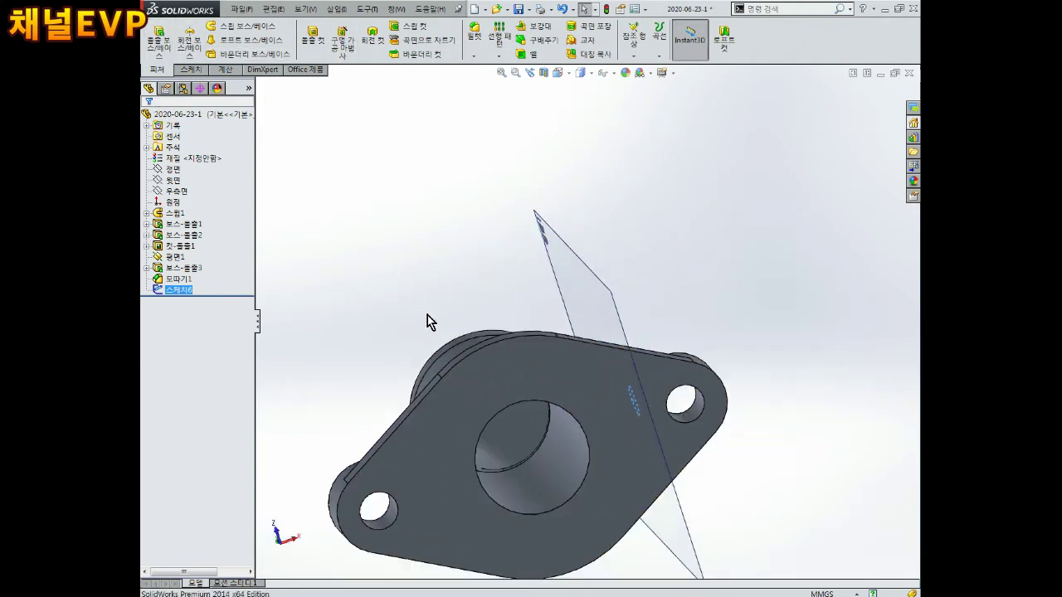
{"action": "middle_click_drag", "start_coordinate": [429, 320], "coordinate": [381, 266]}
{"action": "left_click", "coordinate": [160, 40]}
{"action": "left_click", "coordinate": [166, 118]}
{"action": "left_click", "coordinate": [312, 39]}
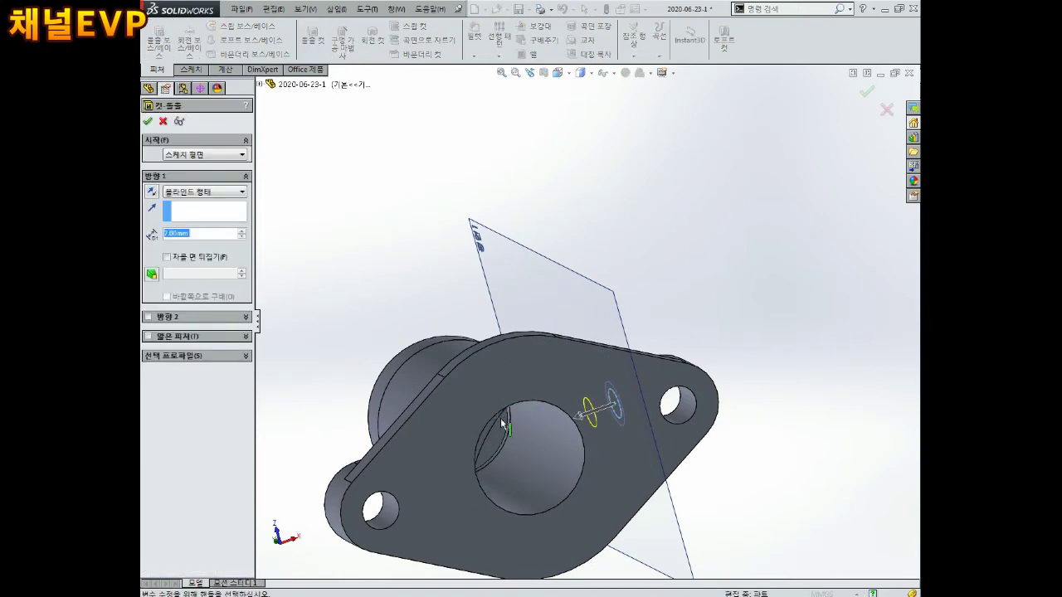
{"action": "type", "text": "15"}
{"action": "key", "text": "Return"}
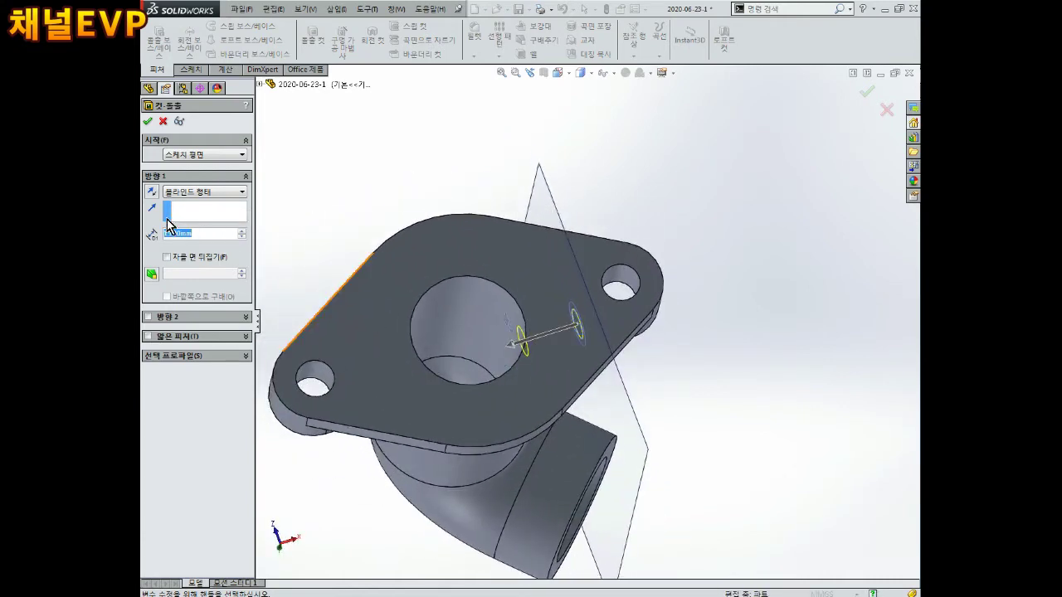
{"action": "type", "text": "20"}
{"action": "key", "text": "Return"}
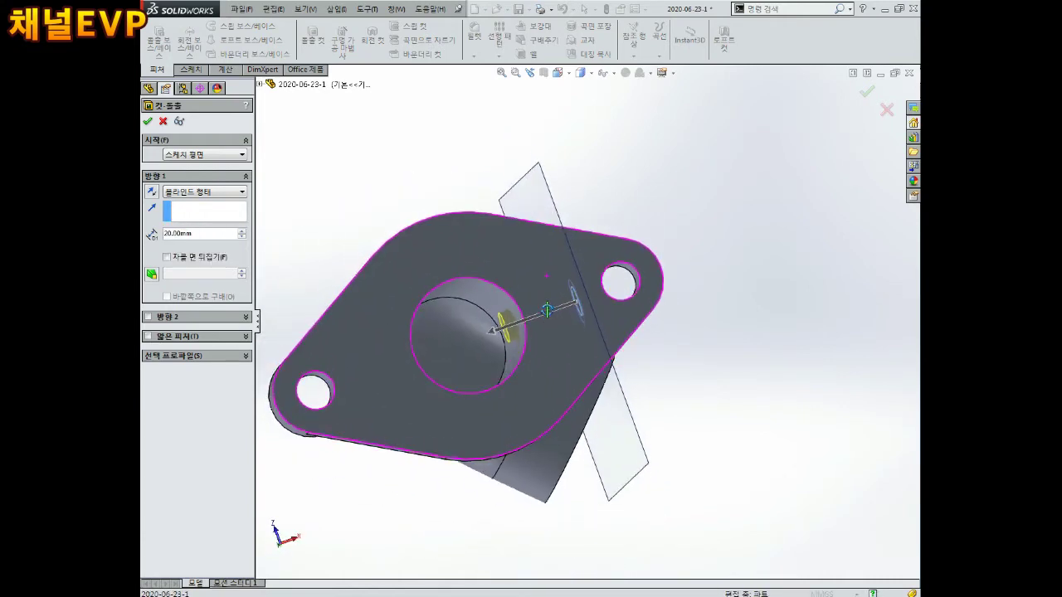
{"action": "left_click", "coordinate": [147, 122]}
{"action": "mouse_move", "coordinate": [344, 185]}
{"action": "middle_mouse_down"}
{"action": "mouse_move", "coordinate": [477, 230]}
{"action": "mouse_move", "coordinate": [553, 277]}
{"action": "mouse_move", "coordinate": [519, 384]}
{"action": "mouse_move", "coordinate": [633, 187]}
{"action": "mouse_move", "coordinate": [611, 308]}
{"action": "mouse_move", "coordinate": [620, 308]}
{"action": "mouse_move", "coordinate": [538, 342]}
{"action": "middle_mouse_up"}
{"action": "scroll", "coordinate": [538, 342], "scroll_direction": "down", "scroll_amount": 2}
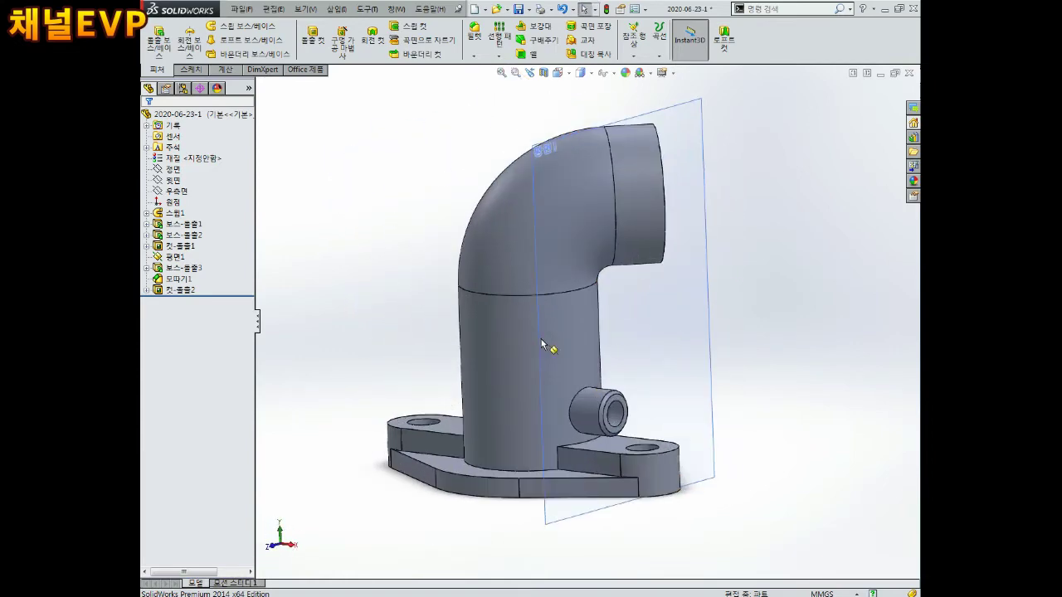
Step: Create reference axis Axis1 through the pipe bore's cylindrical face
{"action": "middle_click_drag", "start_coordinate": [620, 366], "coordinate": [610, 383]}
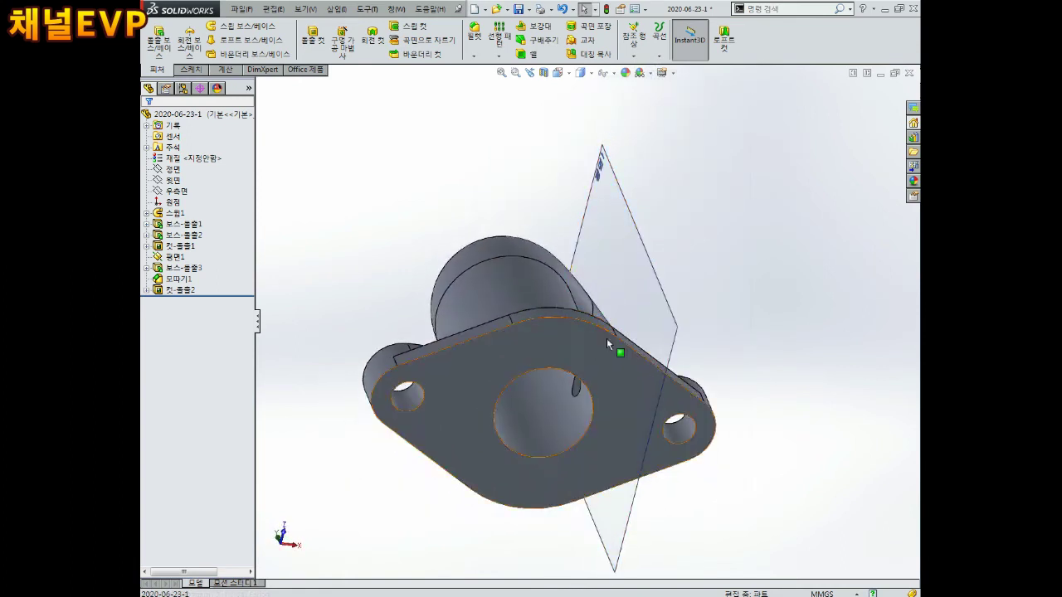
{"action": "scroll", "coordinate": [693, 246], "scroll_direction": "down", "scroll_amount": 3}
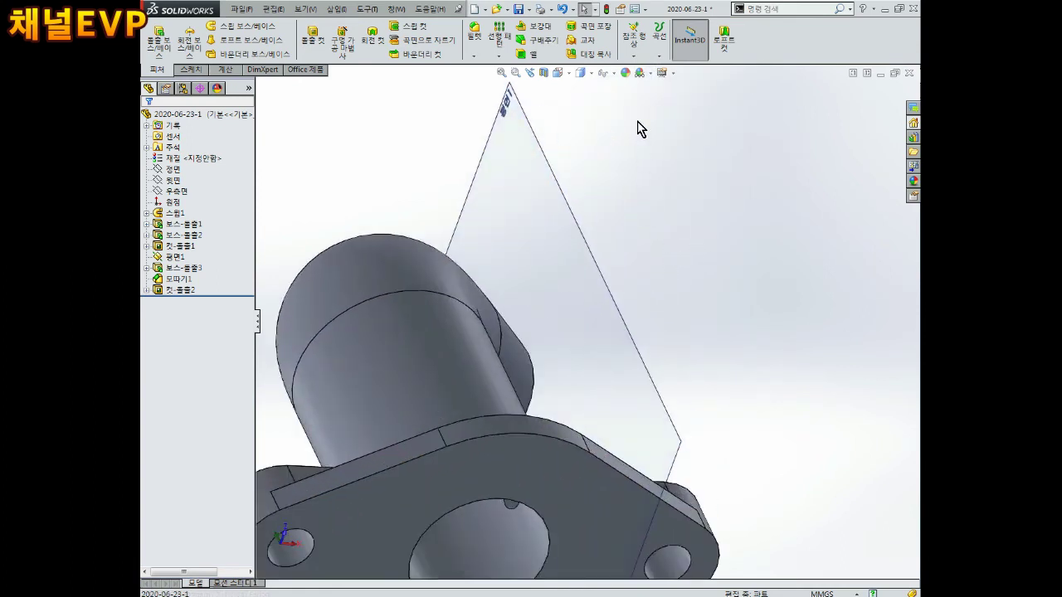
{"action": "left_click", "coordinate": [632, 44]}
{"action": "left_click", "coordinate": [652, 83]}
{"action": "scroll", "coordinate": [644, 230], "scroll_direction": "up", "scroll_amount": 4}
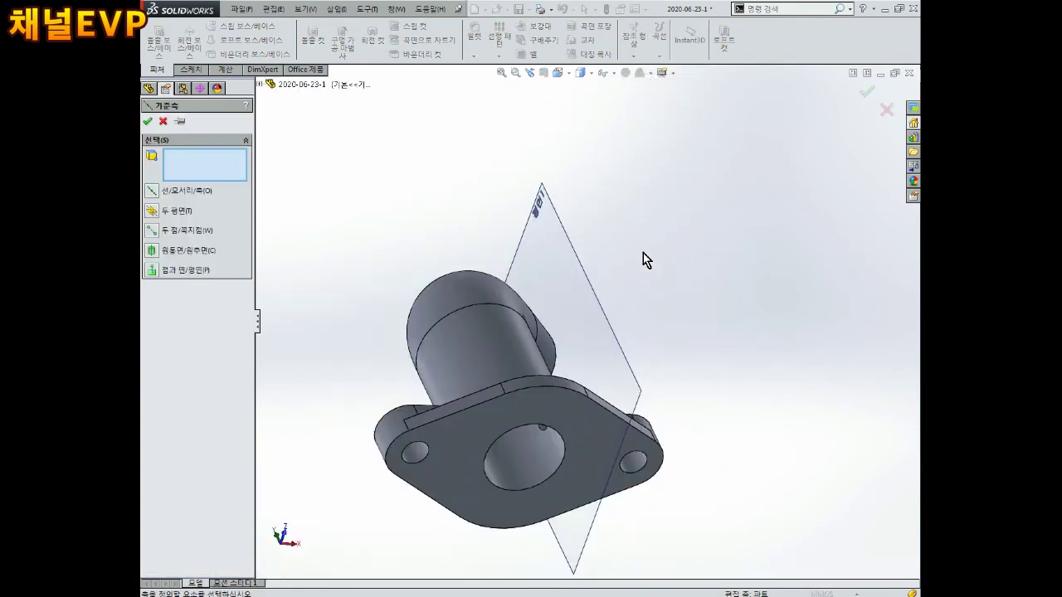
{"action": "scroll", "coordinate": [484, 563], "scroll_direction": "down", "scroll_amount": 3}
{"action": "left_click", "coordinate": [501, 495]}
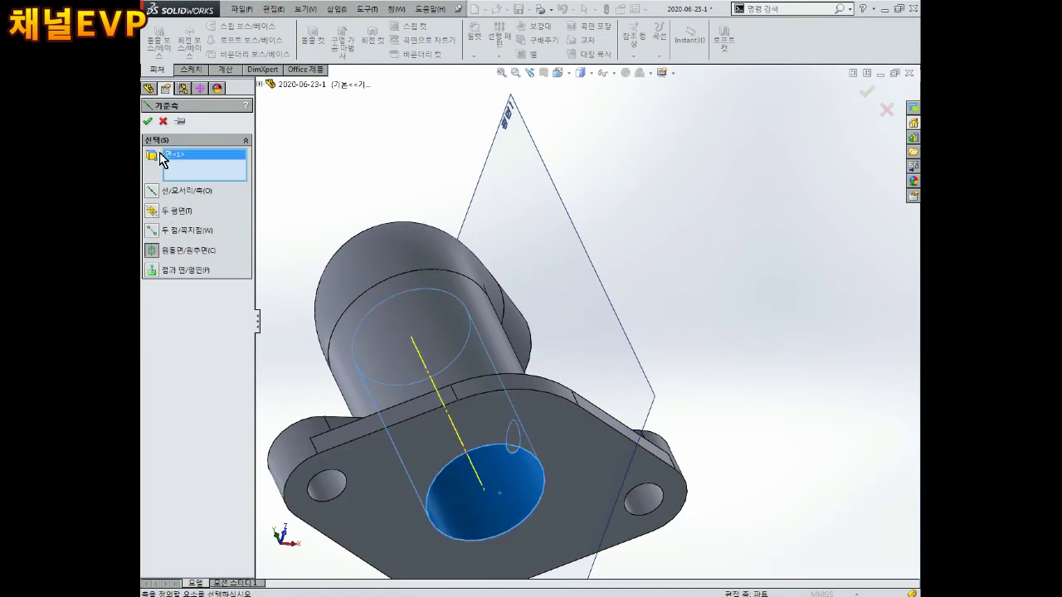
{"action": "left_click", "coordinate": [148, 122]}
Step: Hide the slanted reference plane Plane1
{"action": "left_click", "coordinate": [564, 275]}
{"action": "scroll", "coordinate": [576, 287], "scroll_direction": "up", "scroll_amount": 1}
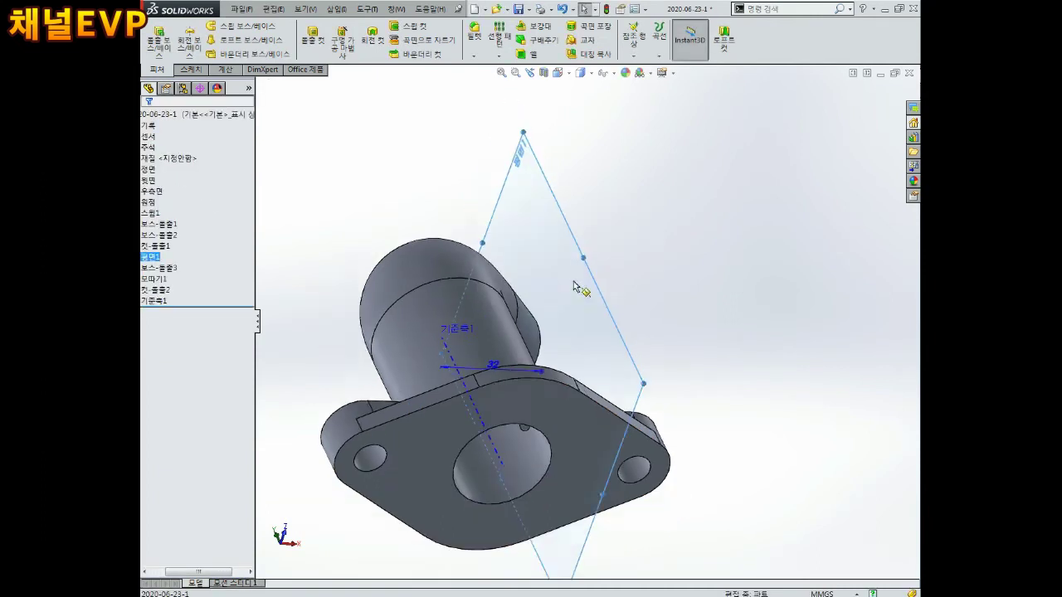
{"action": "scroll", "coordinate": [501, 423], "scroll_direction": "up", "scroll_amount": 2}
{"action": "mouse_move", "coordinate": [546, 423]}
{"action": "middle_mouse_down"}
{"action": "mouse_move", "coordinate": [558, 370]}
{"action": "mouse_move", "coordinate": [516, 316]}
{"action": "middle_mouse_up"}
{"action": "scroll", "coordinate": [551, 398], "scroll_direction": "down", "scroll_amount": 3}
{"action": "left_click", "coordinate": [562, 359]}
{"action": "left_click", "coordinate": [513, 276]}
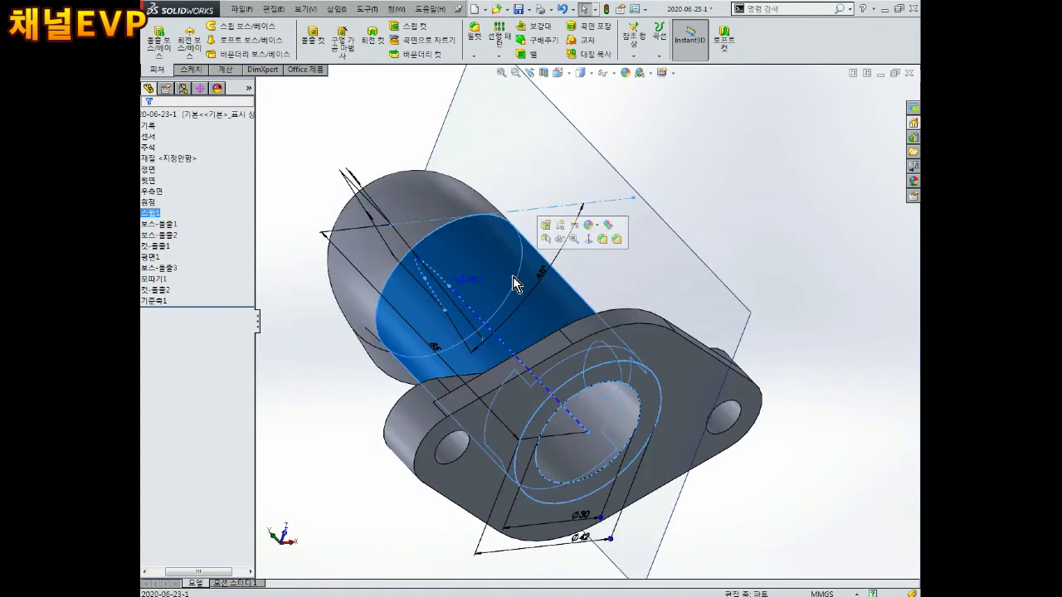
{"action": "middle_click_drag", "start_coordinate": [589, 323], "coordinate": [601, 342]}
{"action": "key", "text": "Escape"}
{"action": "scroll", "coordinate": [509, 344], "scroll_direction": "down", "scroll_amount": 3}
{"action": "scroll", "coordinate": [770, 227], "scroll_direction": "up", "scroll_amount": 5}
{"action": "mouse_move", "coordinate": [770, 227]}
{"action": "middle_mouse_down"}
{"action": "mouse_move", "coordinate": [718, 251]}
{"action": "mouse_move", "coordinate": [633, 191]}
{"action": "middle_mouse_up"}
{"action": "left_click", "coordinate": [629, 188]}
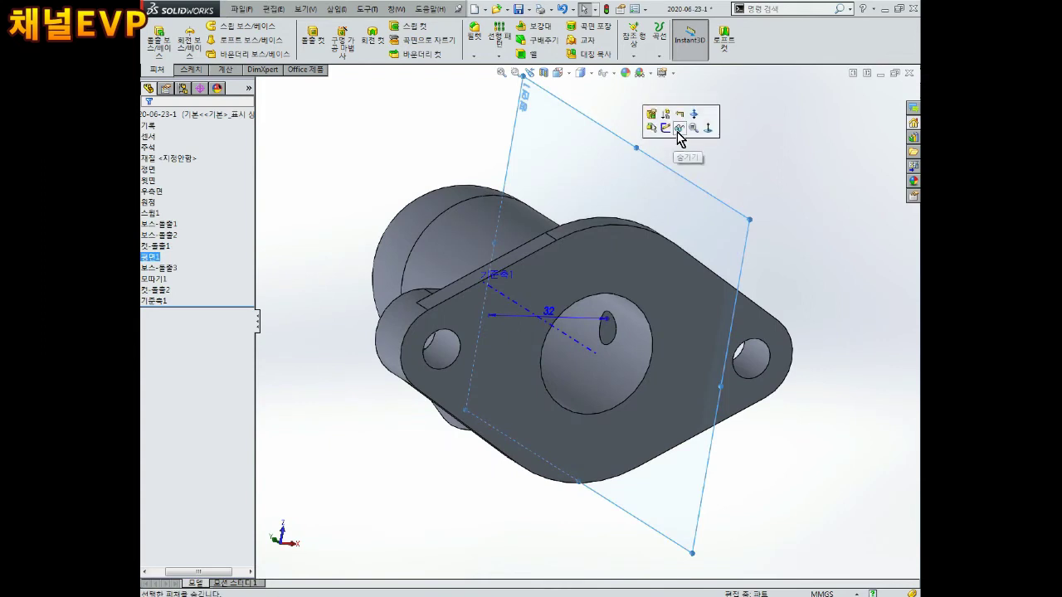
{"action": "left_click", "coordinate": [677, 130]}
{"action": "scroll", "coordinate": [691, 204], "scroll_direction": "up", "scroll_amount": 2}
{"action": "scroll", "coordinate": [661, 277], "scroll_direction": "down", "scroll_amount": 4}
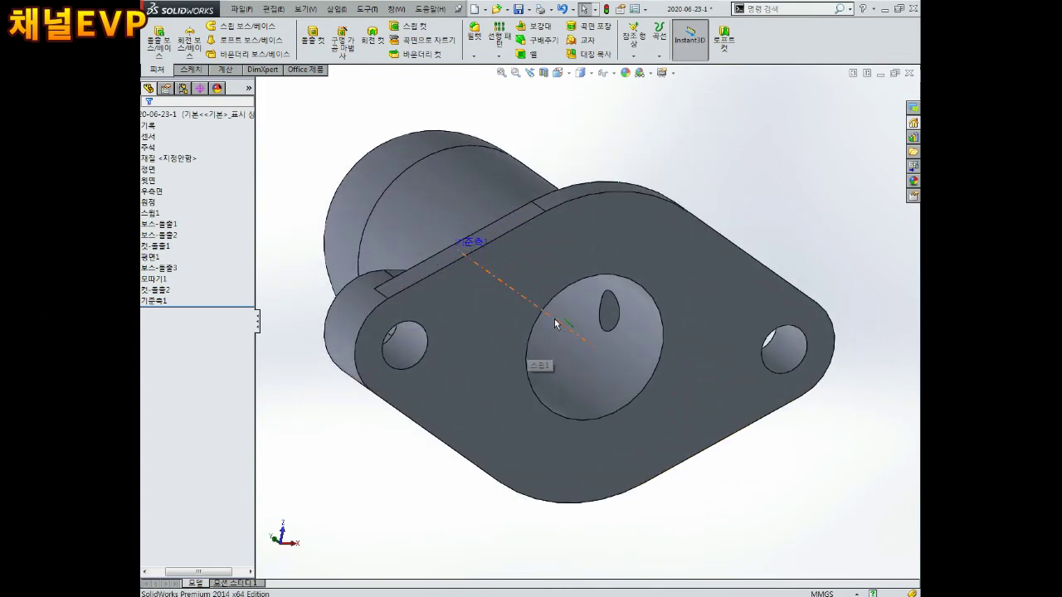
{"action": "scroll", "coordinate": [554, 324], "scroll_direction": "up", "scroll_amount": 2}
{"action": "scroll", "coordinate": [555, 324], "scroll_direction": "up", "scroll_amount": 1}
{"action": "scroll", "coordinate": [581, 319], "scroll_direction": "up", "scroll_amount": 3}
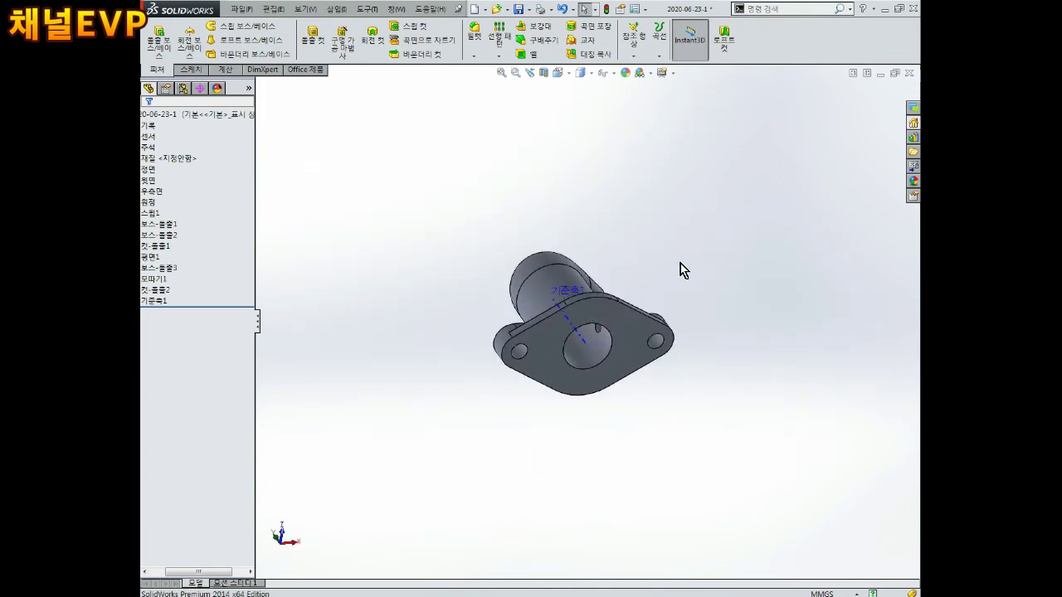
{"action": "scroll", "coordinate": [679, 270], "scroll_direction": "down", "scroll_amount": 2}
{"action": "left_click", "coordinate": [500, 56]}
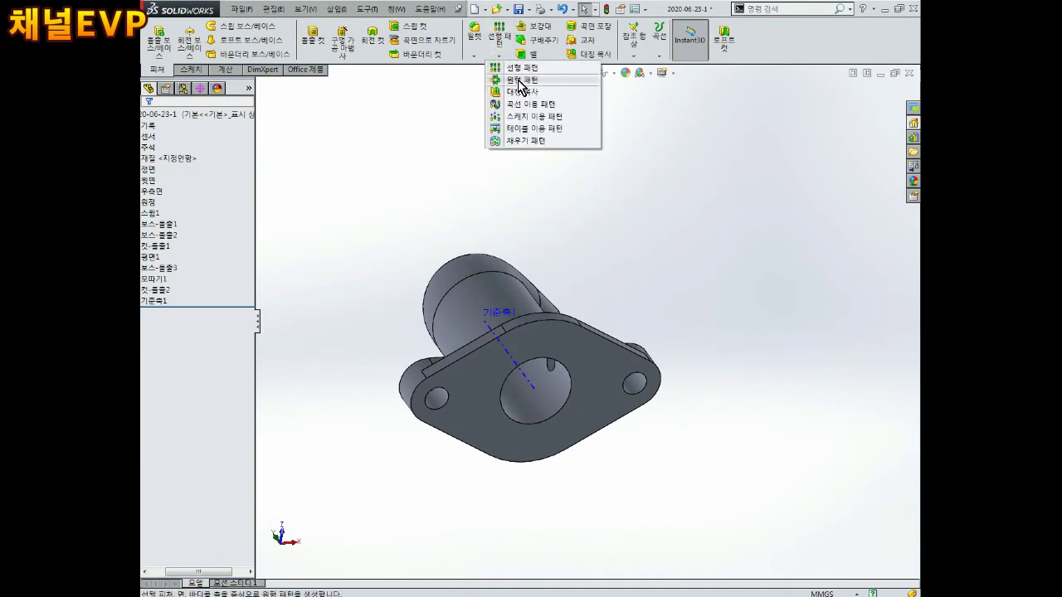
Step: Set up a circular pattern of Cut-Extrude2, Chamfer1 and Boss-Extrude3 around Axis1
{"action": "left_click", "coordinate": [521, 82]}
{"action": "mouse_move", "coordinate": [564, 249]}
{"action": "middle_mouse_down"}
{"action": "mouse_move", "coordinate": [574, 282]}
{"action": "mouse_move", "coordinate": [477, 388]}
{"action": "middle_mouse_up"}
{"action": "scroll", "coordinate": [506, 399], "scroll_direction": "down", "scroll_amount": 1}
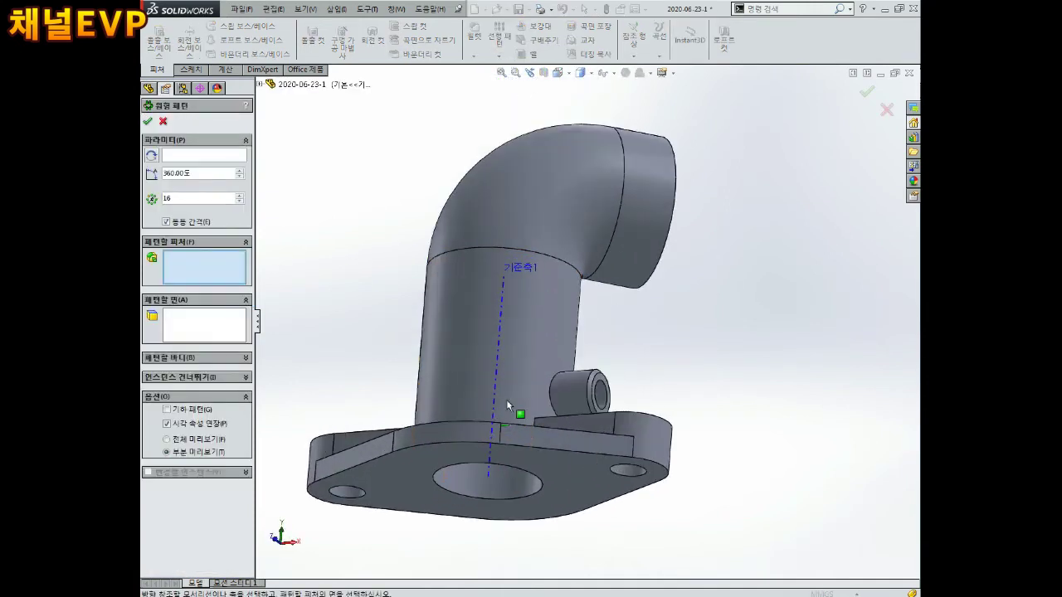
{"action": "scroll", "coordinate": [517, 389], "scroll_direction": "down", "scroll_amount": 3}
{"action": "scroll", "coordinate": [537, 357], "scroll_direction": "up", "scroll_amount": 2}
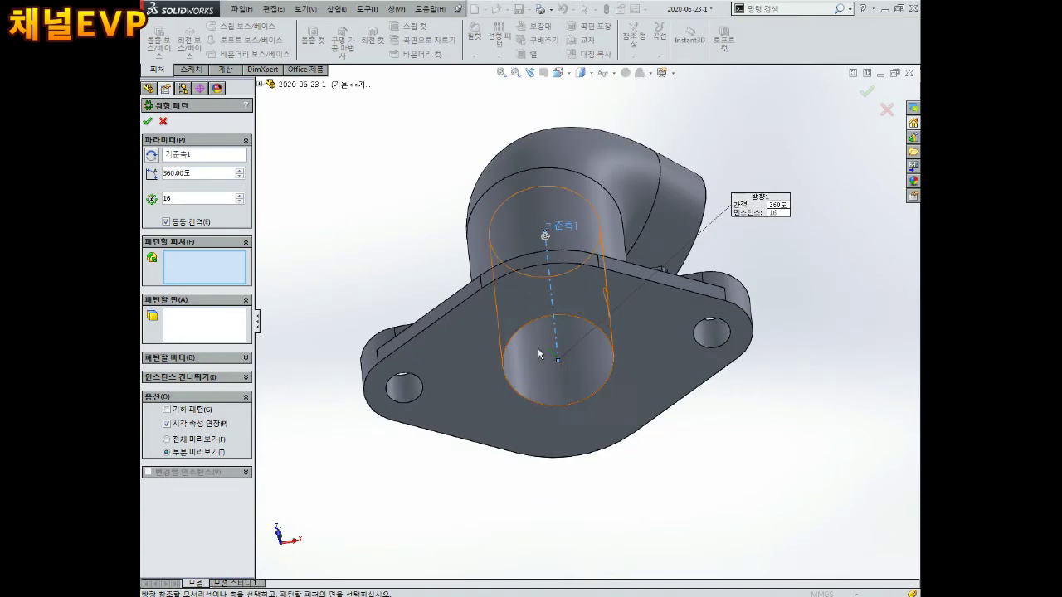
{"action": "middle_click_drag", "start_coordinate": [537, 357], "coordinate": [348, 323]}
{"action": "scroll", "coordinate": [291, 314], "scroll_direction": "down", "scroll_amount": 1}
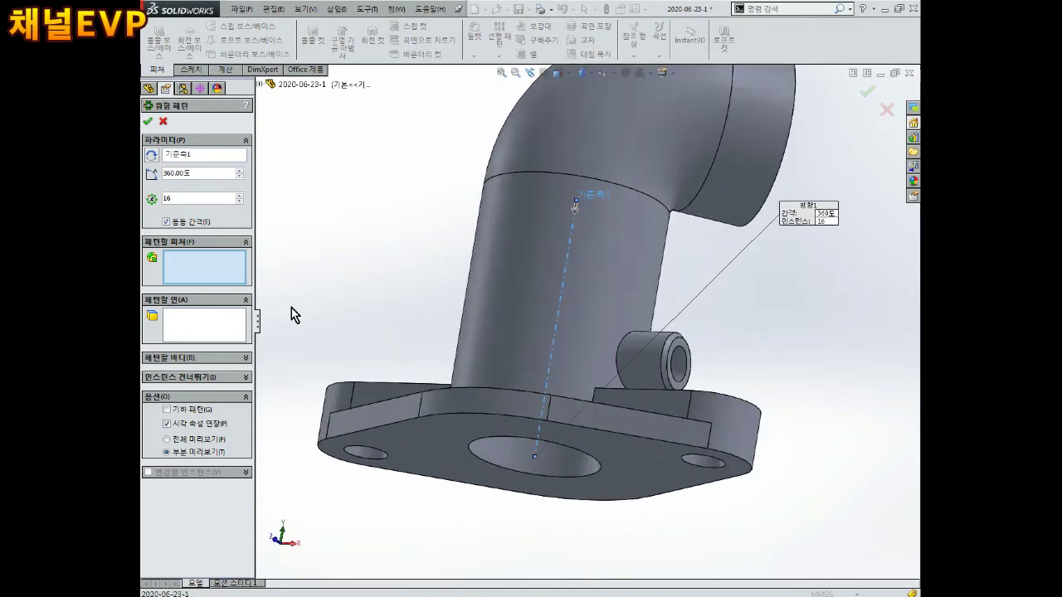
{"action": "left_click", "coordinate": [259, 85]}
{"action": "left_click", "coordinate": [316, 267]}
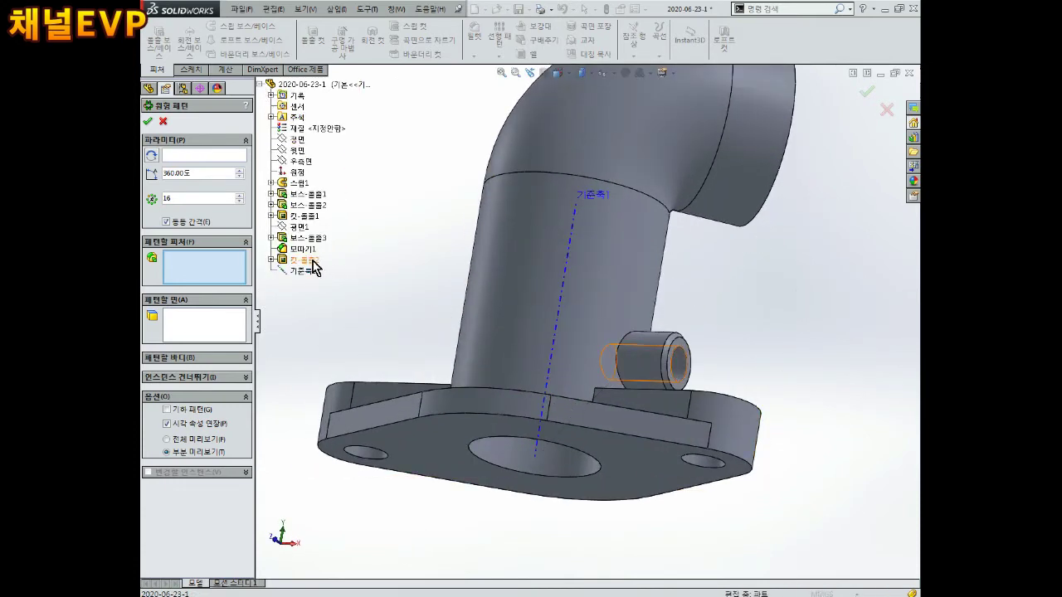
{"action": "left_click", "coordinate": [307, 259]}
{"action": "left_click", "coordinate": [303, 249]}
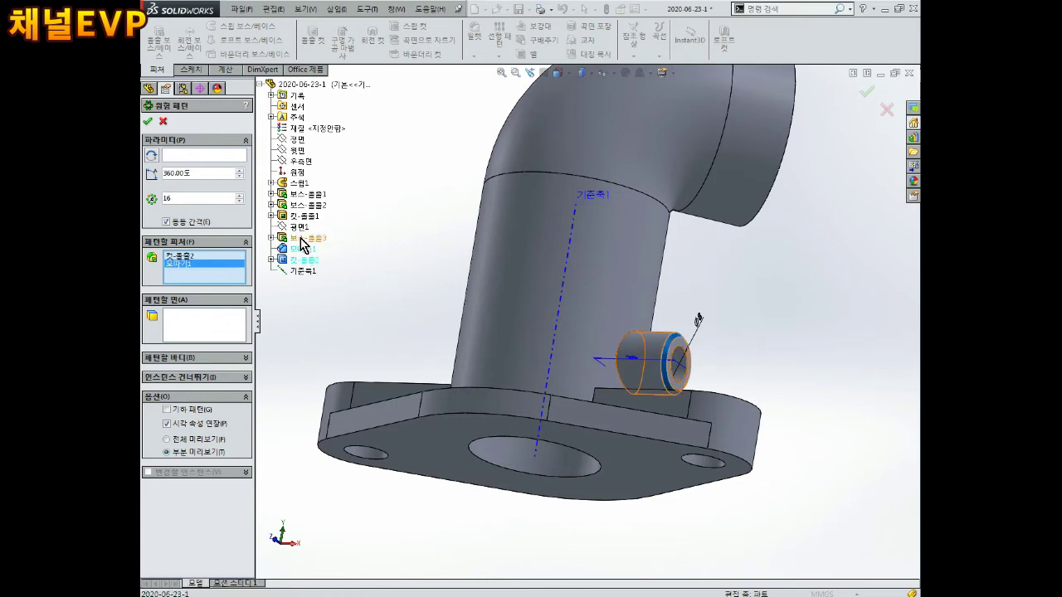
{"action": "left_click", "coordinate": [303, 239]}
{"action": "mouse_move", "coordinate": [309, 243]}
{"action": "middle_mouse_down"}
{"action": "mouse_move", "coordinate": [630, 311]}
{"action": "mouse_move", "coordinate": [535, 358]}
{"action": "mouse_move", "coordinate": [541, 368]}
{"action": "mouse_move", "coordinate": [569, 332]}
{"action": "middle_mouse_up"}
{"action": "left_click", "coordinate": [529, 333]}
Step: Set the circular pattern to 4 equally spaced instances and confirm it
{"action": "scroll", "coordinate": [569, 332], "scroll_direction": "up", "scroll_amount": 3}
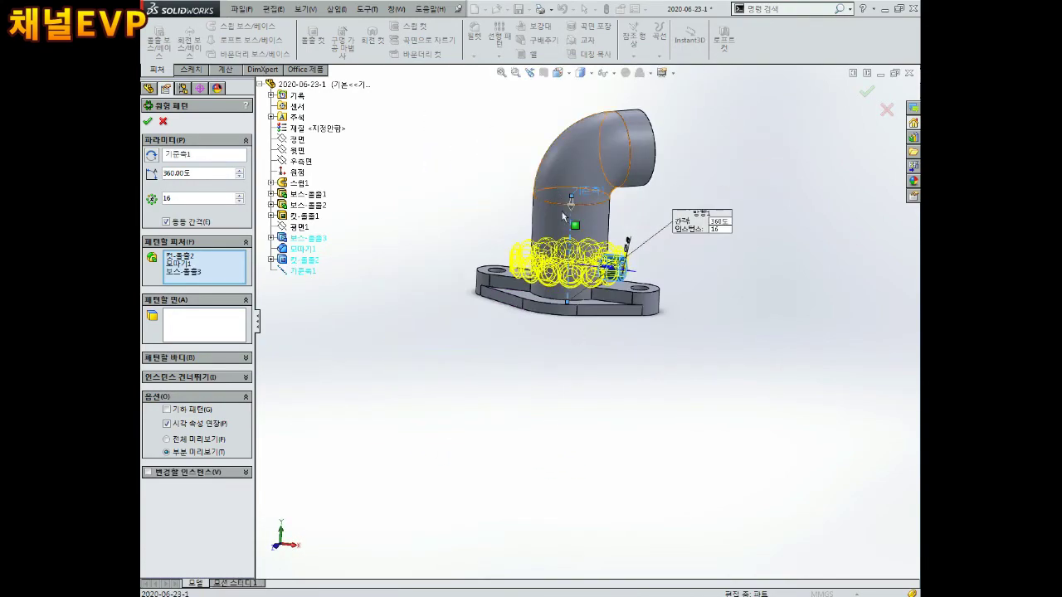
{"action": "scroll", "coordinate": [569, 332], "scroll_direction": "down", "scroll_amount": 3}
{"action": "scroll", "coordinate": [569, 332], "scroll_direction": "down", "scroll_amount": 2}
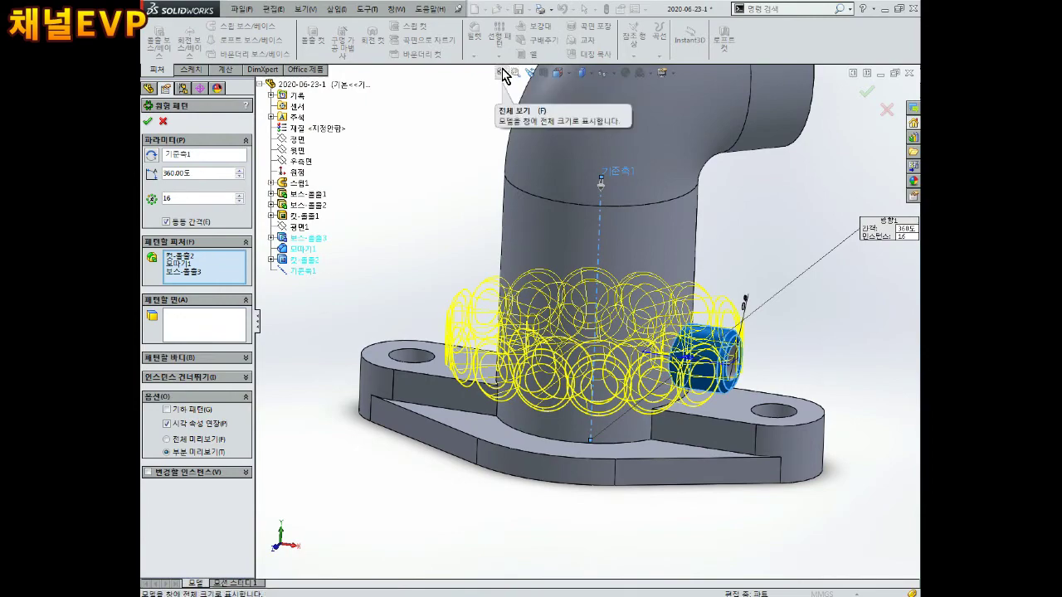
{"action": "left_click", "coordinate": [503, 72]}
{"action": "middle_click_drag", "start_coordinate": [728, 261], "coordinate": [651, 344]}
{"action": "scroll", "coordinate": [559, 288], "scroll_direction": "down", "scroll_amount": 3}
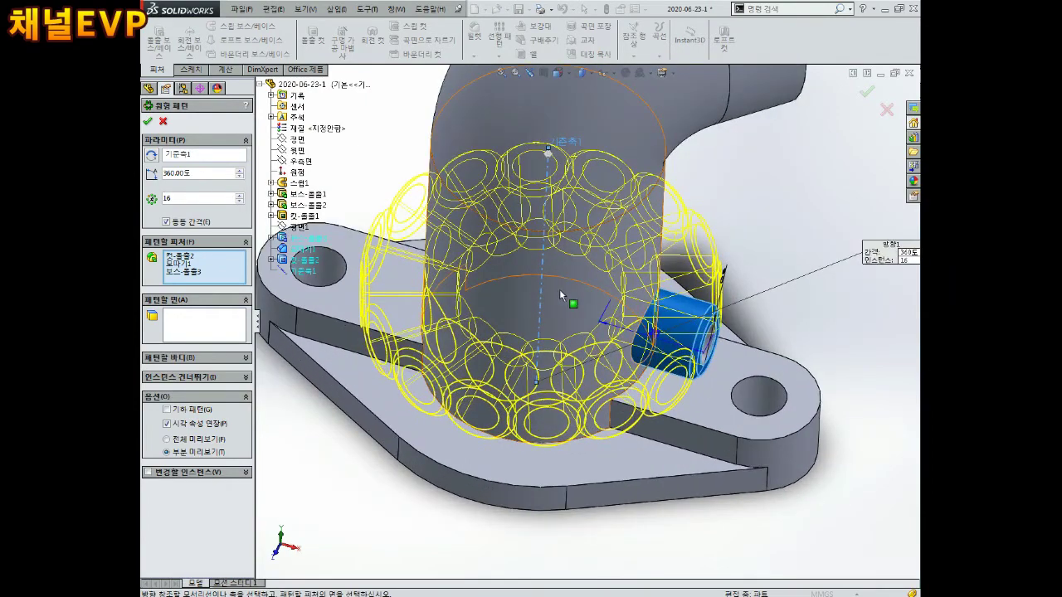
{"action": "middle_click_drag", "start_coordinate": [556, 290], "coordinate": [539, 300]}
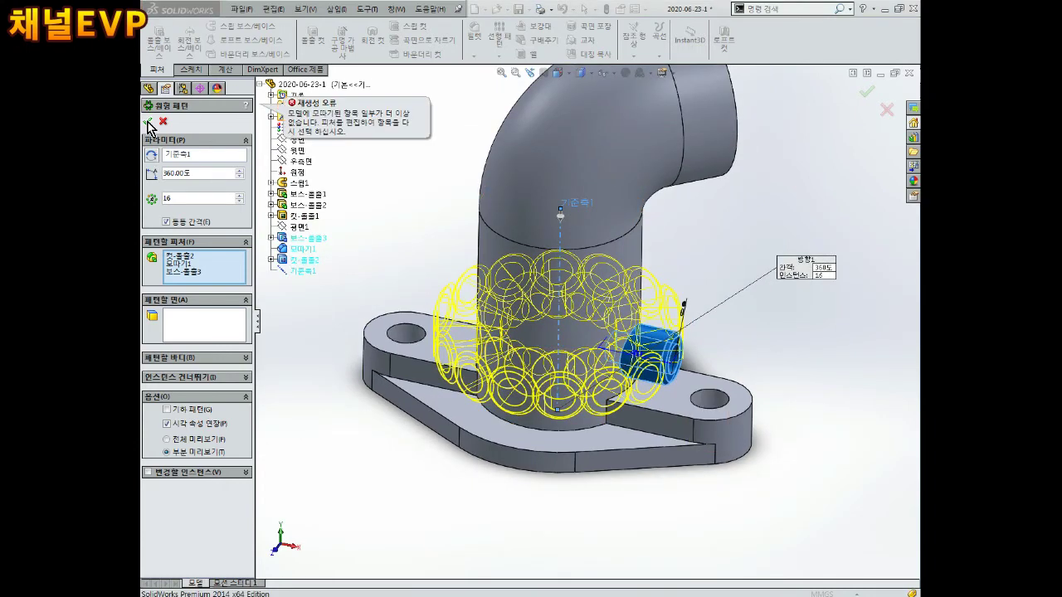
{"action": "mouse_move", "coordinate": [493, 257]}
{"action": "middle_mouse_down"}
{"action": "mouse_move", "coordinate": [491, 303]}
{"action": "mouse_move", "coordinate": [540, 282]}
{"action": "middle_mouse_up"}
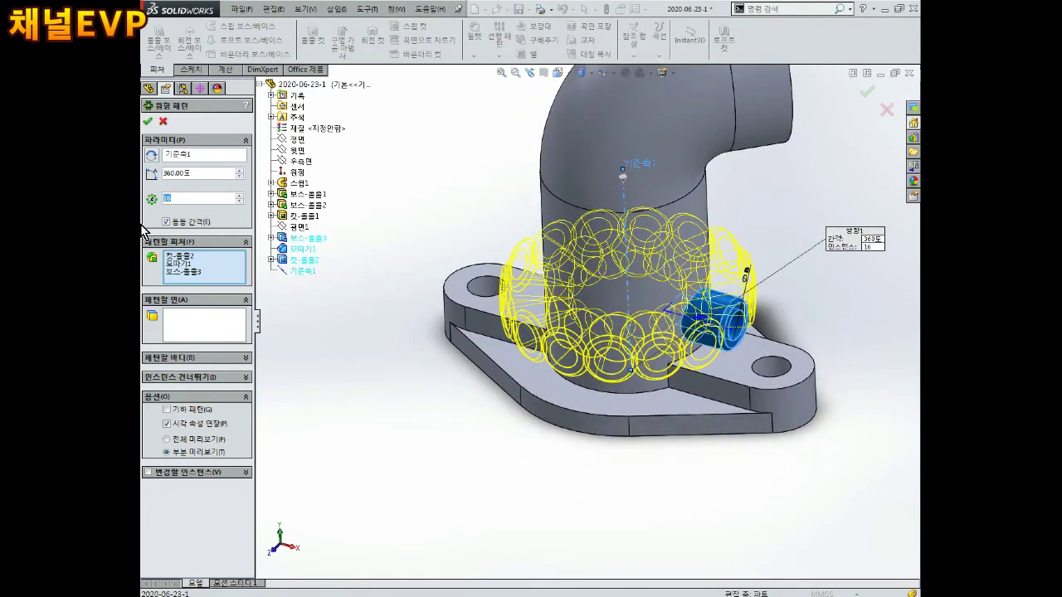
{"action": "type", "text": "4"}
{"action": "key", "text": "Return"}
{"action": "type", "text": "4"}
{"action": "middle_click_drag", "start_coordinate": [868, 249], "coordinate": [722, 231]}
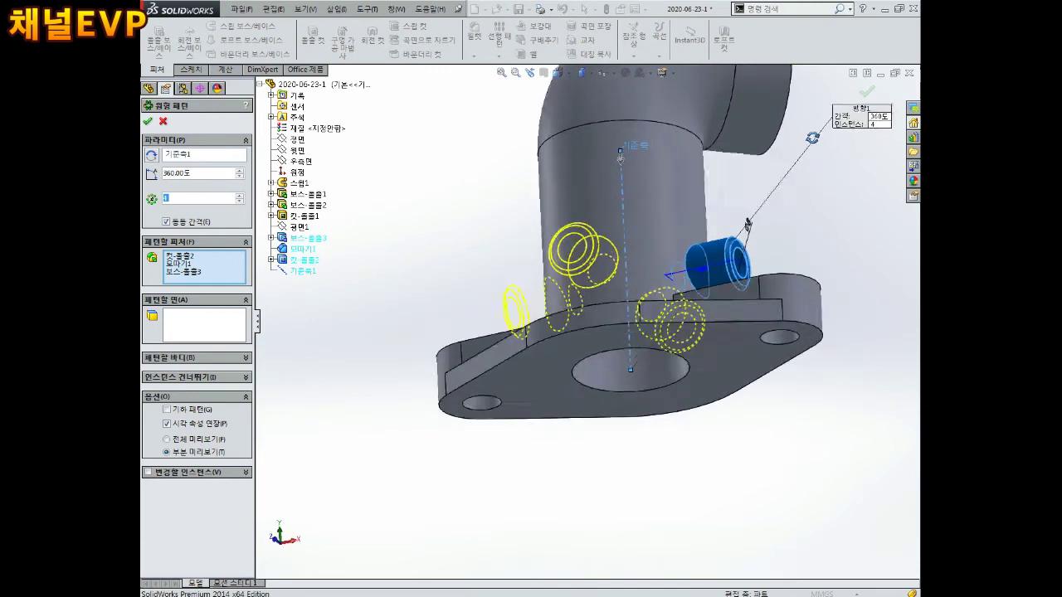
{"action": "scroll", "coordinate": [722, 230], "scroll_direction": "down", "scroll_amount": 3}
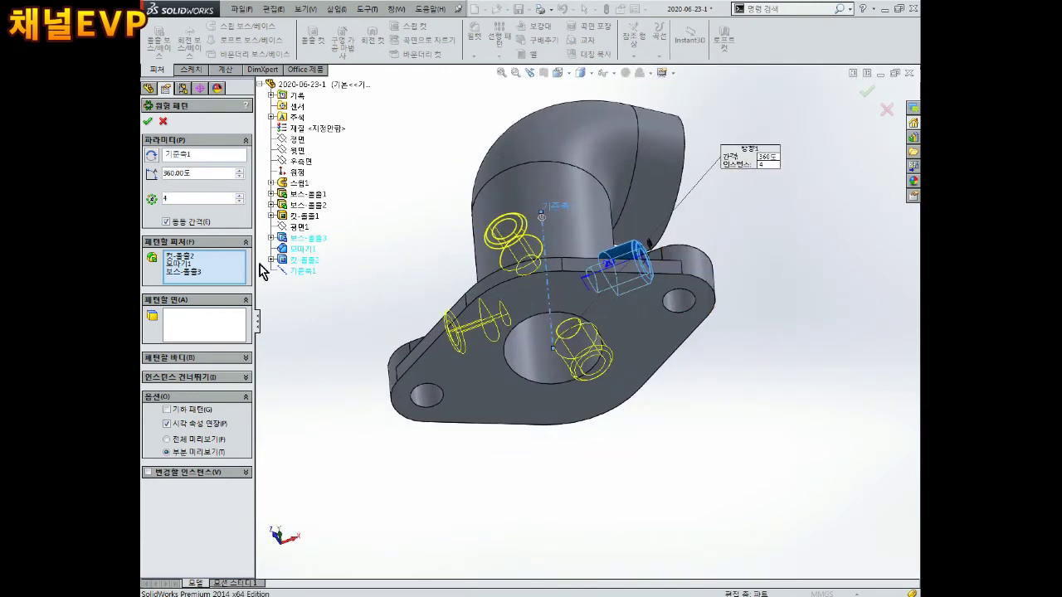
{"action": "left_click", "coordinate": [148, 122]}
Step: Inspect the four patterned bosses from the flange face and underside
{"action": "mouse_move", "coordinate": [501, 219]}
{"action": "middle_mouse_down"}
{"action": "mouse_move", "coordinate": [747, 221]}
{"action": "mouse_move", "coordinate": [724, 176]}
{"action": "mouse_move", "coordinate": [680, 206]}
{"action": "mouse_move", "coordinate": [763, 268]}
{"action": "mouse_move", "coordinate": [628, 296]}
{"action": "mouse_move", "coordinate": [565, 355]}
{"action": "mouse_move", "coordinate": [668, 370]}
{"action": "mouse_move", "coordinate": [697, 387]}
{"action": "middle_mouse_up"}
{"action": "scroll", "coordinate": [454, 336], "scroll_direction": "down", "scroll_amount": 4}
{"action": "mouse_move", "coordinate": [453, 335]}
{"action": "middle_mouse_down"}
{"action": "mouse_move", "coordinate": [569, 362]}
{"action": "mouse_move", "coordinate": [555, 325]}
{"action": "mouse_move", "coordinate": [748, 252]}
{"action": "mouse_move", "coordinate": [636, 238]}
{"action": "mouse_move", "coordinate": [608, 161]}
{"action": "mouse_move", "coordinate": [600, 273]}
{"action": "mouse_move", "coordinate": [602, 205]}
{"action": "middle_mouse_up"}
{"action": "scroll", "coordinate": [569, 363], "scroll_direction": "up", "scroll_amount": 5}
{"action": "scroll", "coordinate": [647, 282], "scroll_direction": "down", "scroll_amount": 3}
{"action": "scroll", "coordinate": [601, 272], "scroll_direction": "up", "scroll_amount": 3}
{"action": "left_click", "coordinate": [156, 302]}
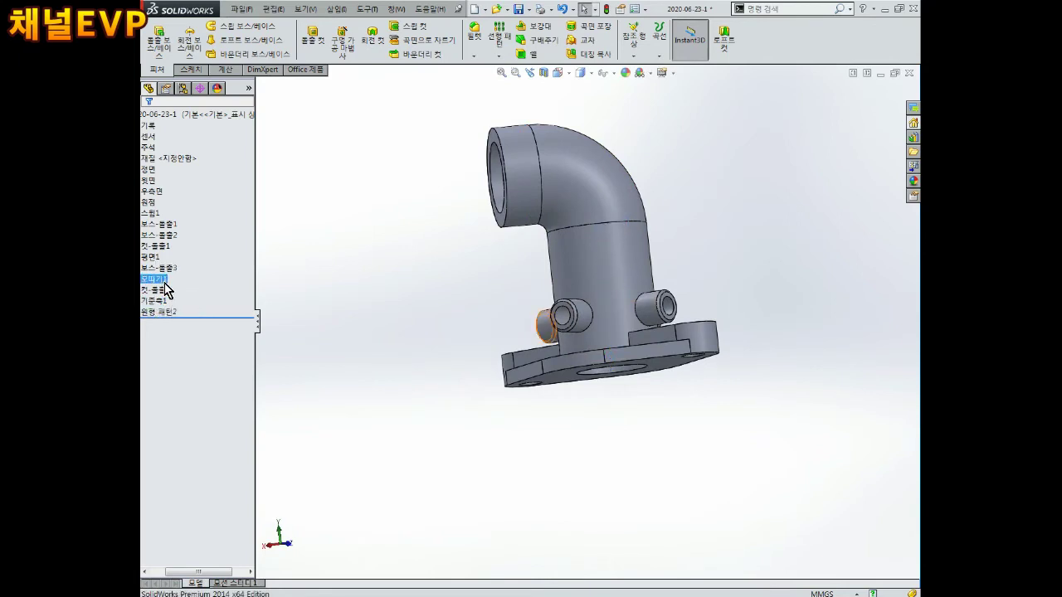
{"action": "left_click", "coordinate": [451, 346]}
{"action": "scroll", "coordinate": [450, 346], "scroll_direction": "up", "scroll_amount": 3}
{"action": "mouse_move", "coordinate": [451, 345]}
{"action": "middle_mouse_down"}
{"action": "mouse_move", "coordinate": [669, 254]}
{"action": "mouse_move", "coordinate": [605, 277]}
{"action": "middle_mouse_up"}
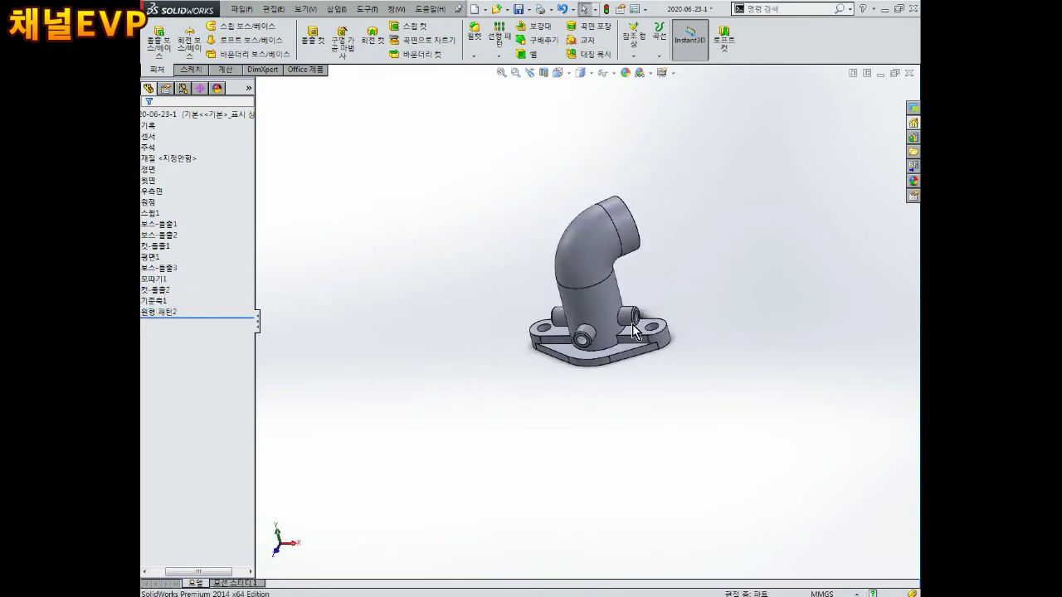
{"action": "scroll", "coordinate": [606, 277], "scroll_direction": "down", "scroll_amount": 3}
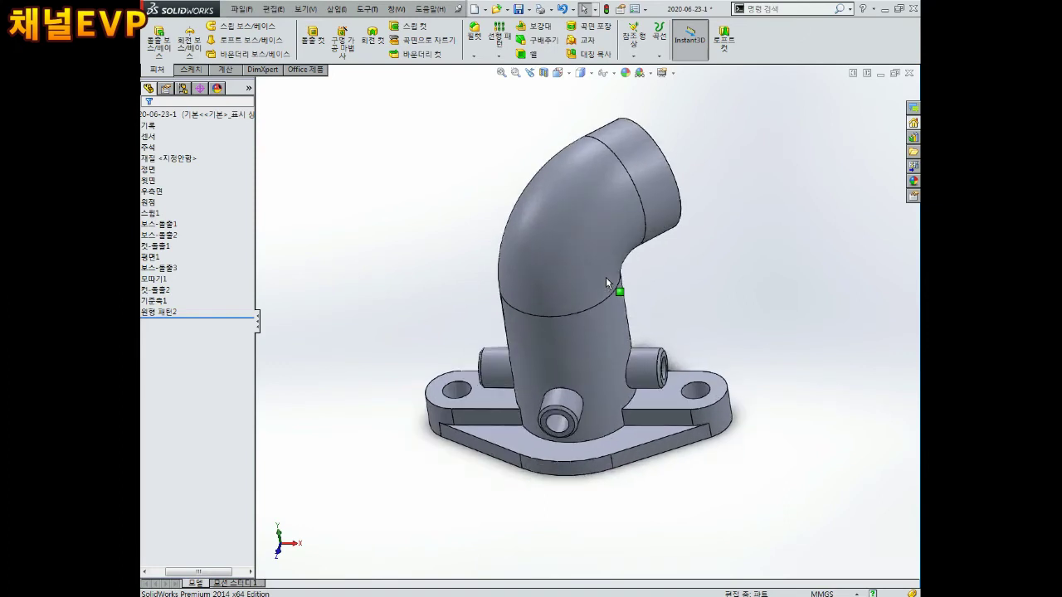
{"action": "middle_click_drag", "start_coordinate": [692, 301], "coordinate": [617, 258]}
{"action": "scroll", "coordinate": [617, 259], "scroll_direction": "up", "scroll_amount": 3}
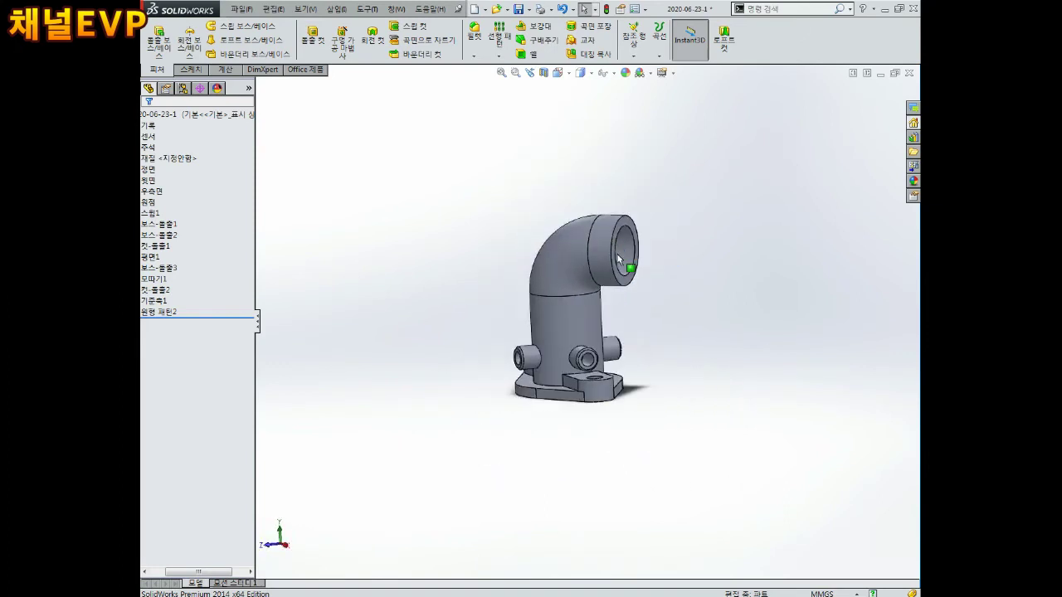
{"action": "scroll", "coordinate": [618, 259], "scroll_direction": "down", "scroll_amount": 3}
{"action": "scroll", "coordinate": [617, 253], "scroll_direction": "down", "scroll_amount": 2}
{"action": "scroll", "coordinate": [616, 244], "scroll_direction": "down", "scroll_amount": 2}
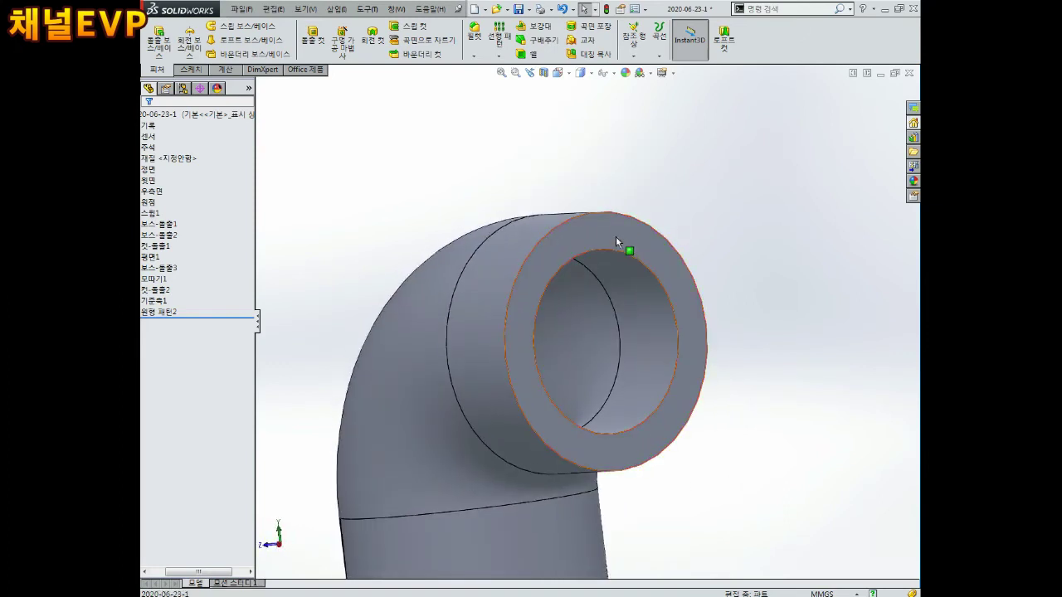
{"action": "left_click", "coordinate": [616, 236]}
Step: Start a sketch on the outlet ring face and draw two concentric circles on the pipe axis
{"action": "left_click", "coordinate": [661, 200]}
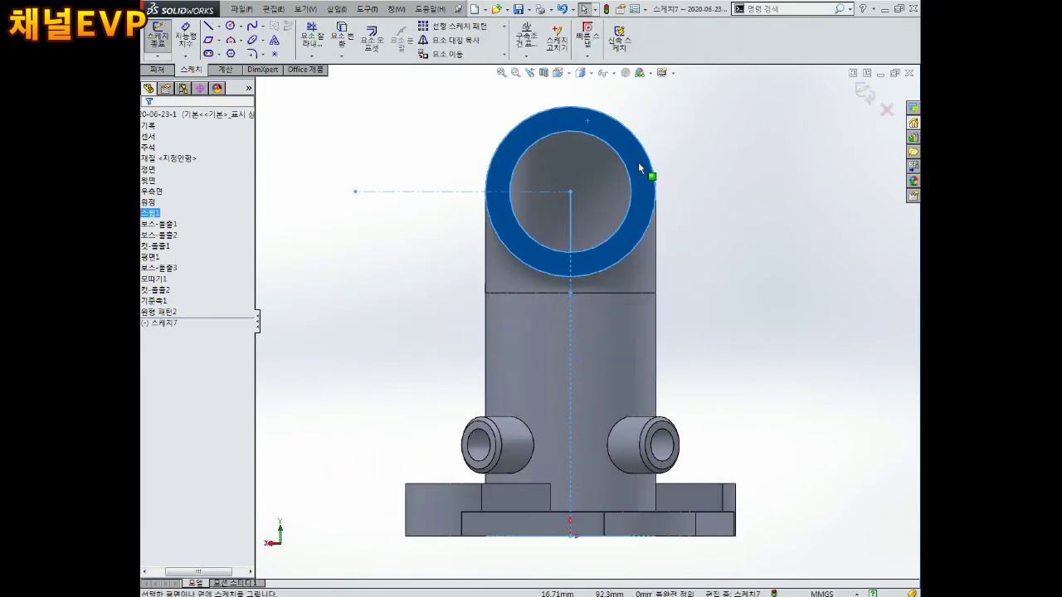
{"action": "scroll", "coordinate": [586, 223], "scroll_direction": "down", "scroll_amount": 3}
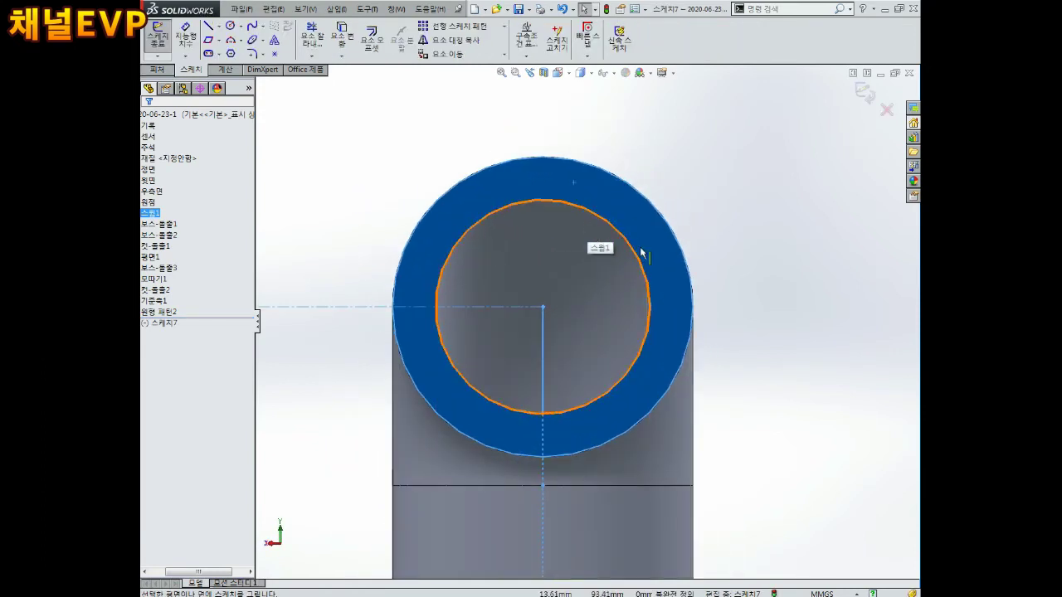
{"action": "left_click", "coordinate": [231, 26]}
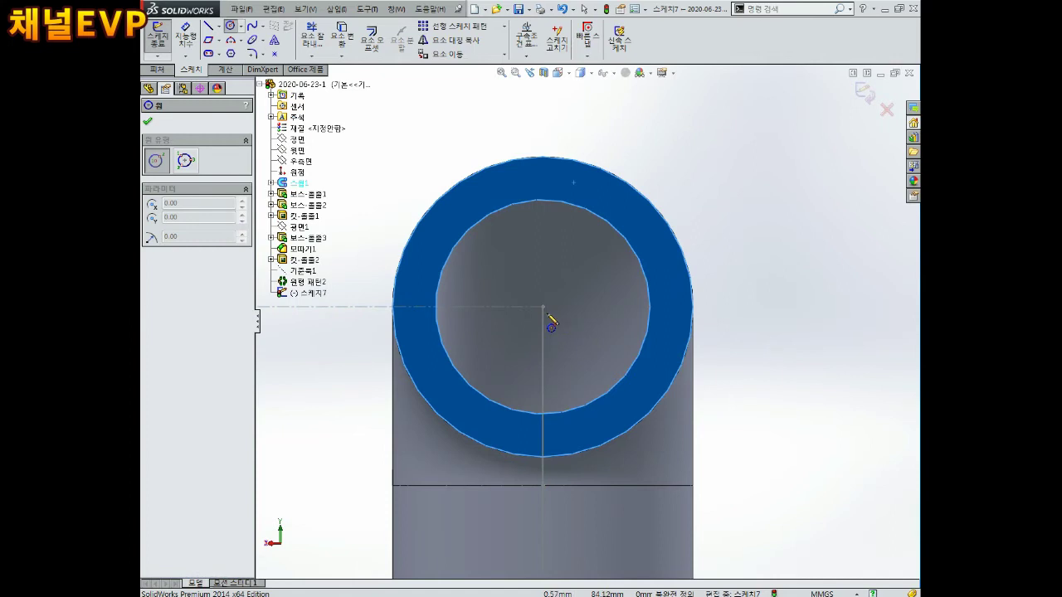
{"action": "left_click", "coordinate": [542, 307]}
{"action": "left_click", "coordinate": [682, 148]}
{"action": "left_click", "coordinate": [543, 307]}
{"action": "left_click", "coordinate": [670, 175]}
{"action": "key", "text": "Escape"}
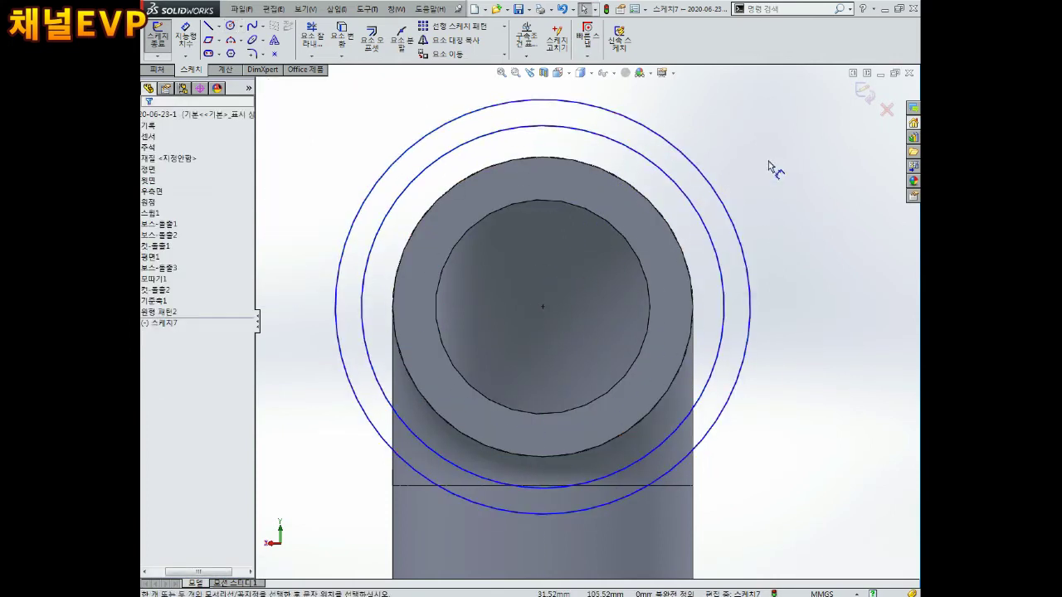
Step: Dimension the outer circle's diameter to 58
{"action": "key", "text": "d"}
{"action": "left_click", "coordinate": [729, 207]}
{"action": "left_click", "coordinate": [772, 163]}
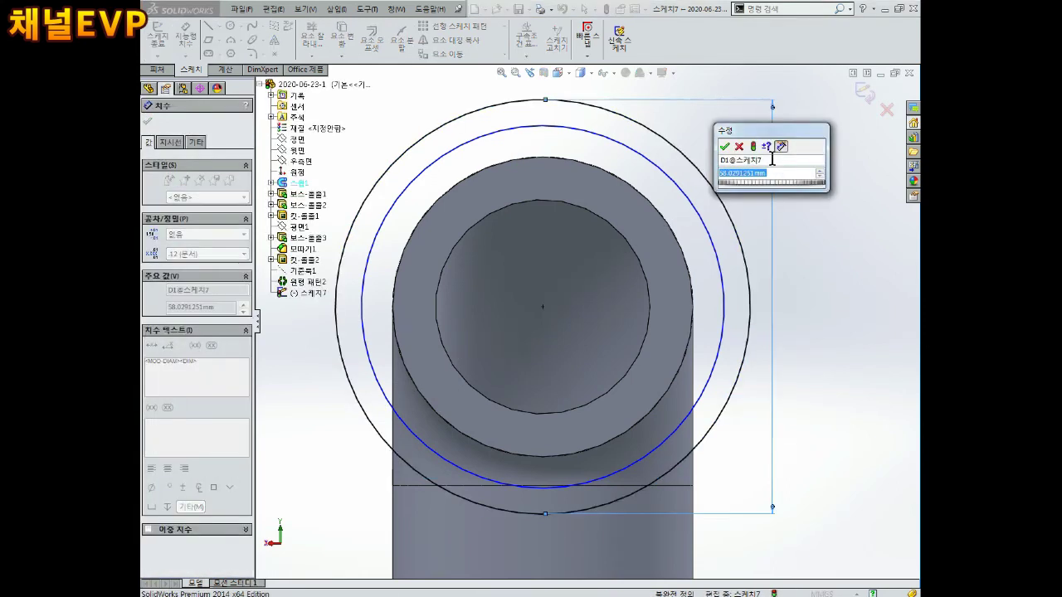
{"action": "type", "text": "58ㅁ"}
{"action": "key", "text": "Return"}
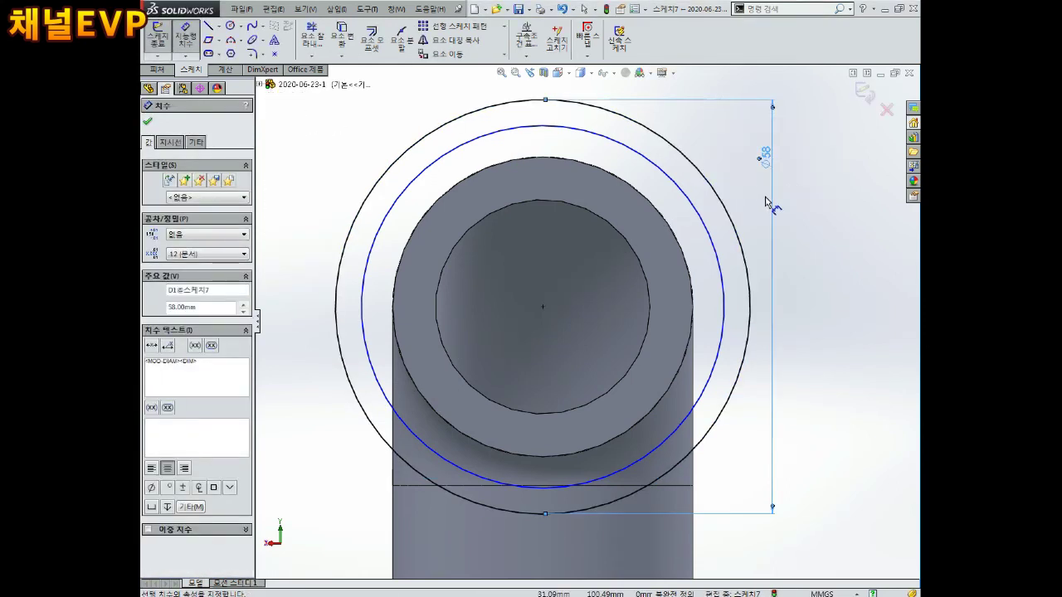
{"action": "key", "text": "Escape"}
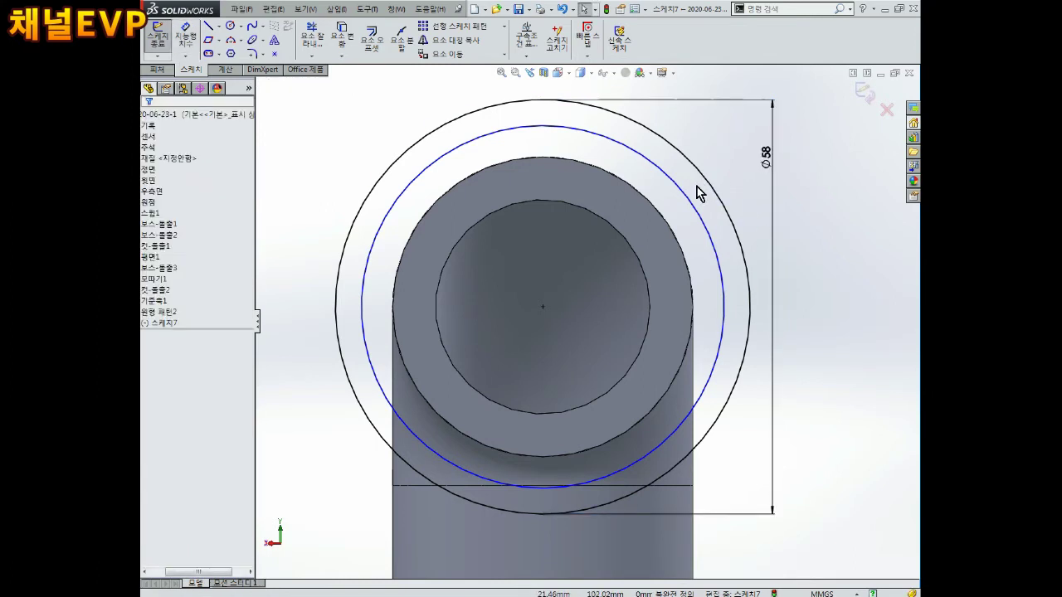
Step: Make the inner circle construction geometry and dimension its diameter to 54
{"action": "left_click", "coordinate": [688, 194]}
{"action": "left_click", "coordinate": [730, 153]}
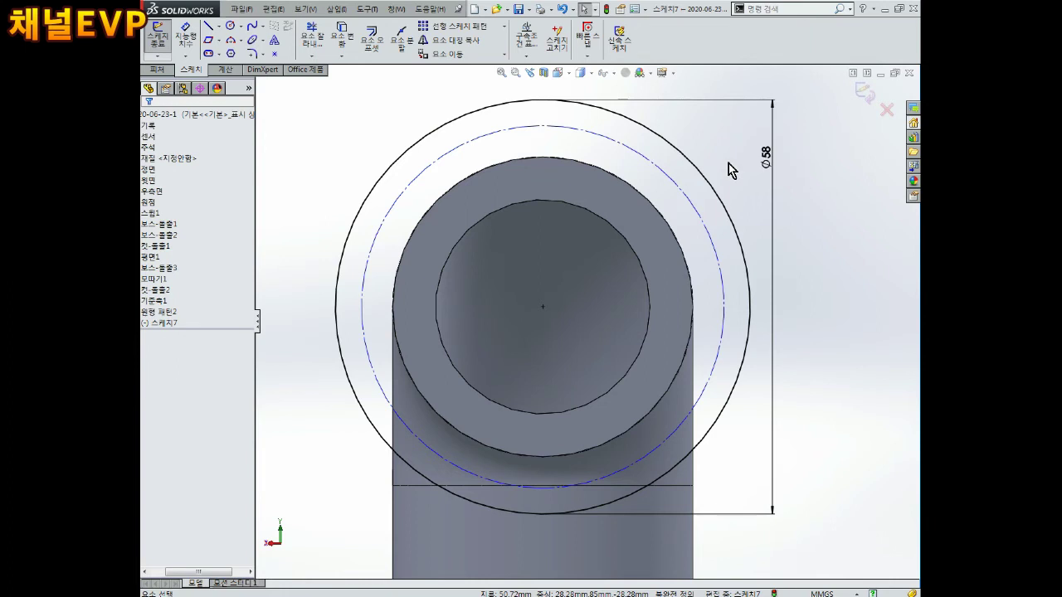
{"action": "right_click_drag", "start_coordinate": [797, 197], "coordinate": [801, 166]}
{"action": "left_click", "coordinate": [677, 192]}
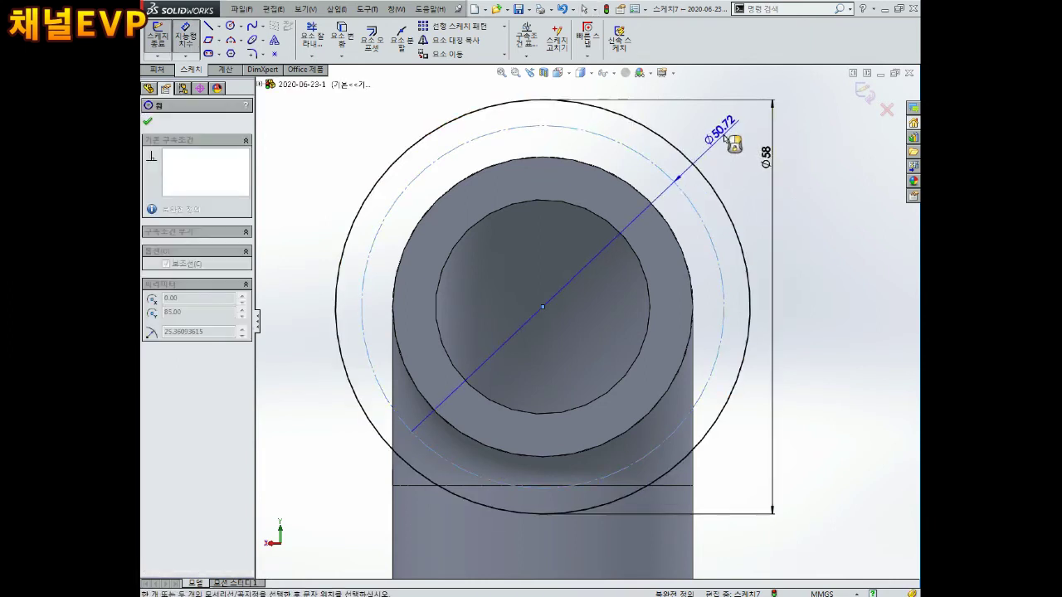
{"action": "left_click", "coordinate": [731, 140]}
{"action": "type", "text": "54"}
{"action": "key", "text": "Return"}
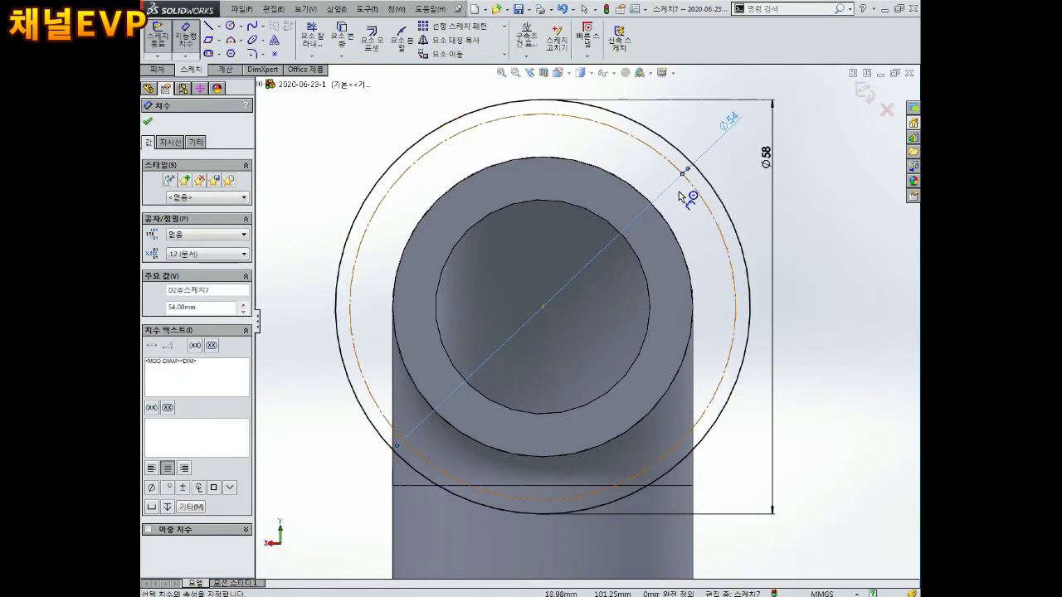
Step: Reposition the Ø54 and Ø58 dimension labels for readability
{"action": "scroll", "coordinate": [647, 248], "scroll_direction": "up", "scroll_amount": 3}
{"action": "scroll", "coordinate": [673, 228], "scroll_direction": "down", "scroll_amount": 2}
{"action": "key", "text": "Escape"}
{"action": "left_click_drag", "start_coordinate": [674, 229], "coordinate": [628, 286]}
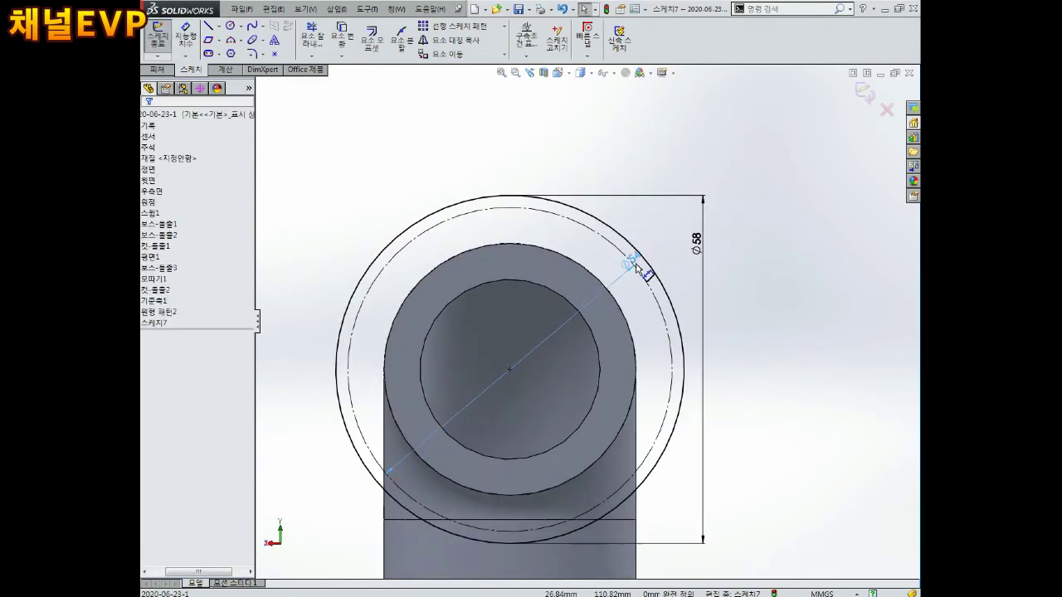
{"action": "left_click_drag", "start_coordinate": [698, 241], "coordinate": [730, 319]}
{"action": "key", "text": "Escape"}
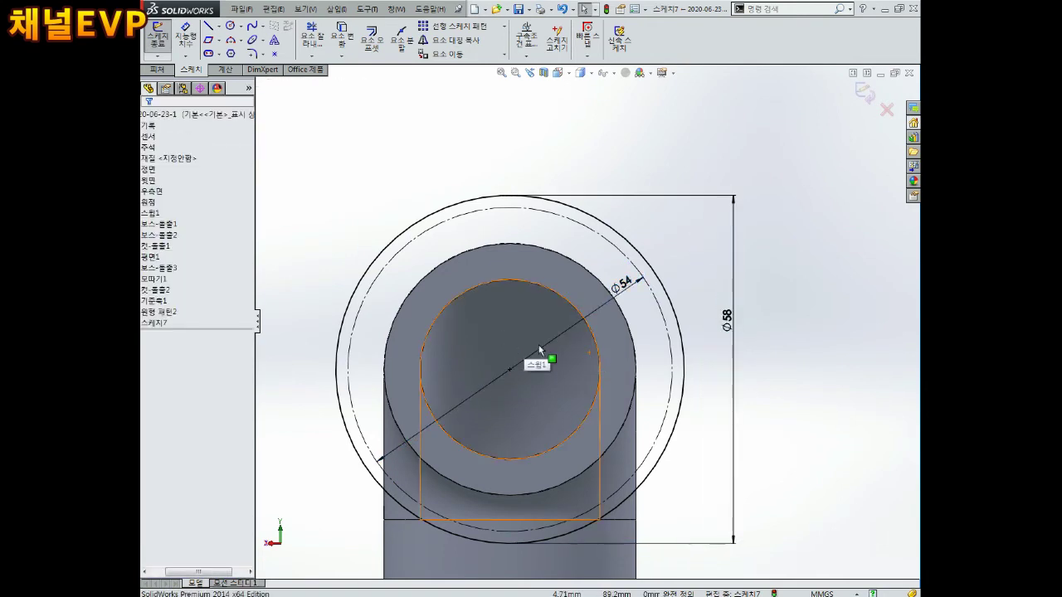
Step: Draw a vertical centreline rising from the circle centre past both circles
{"action": "left_click", "coordinate": [208, 26]}
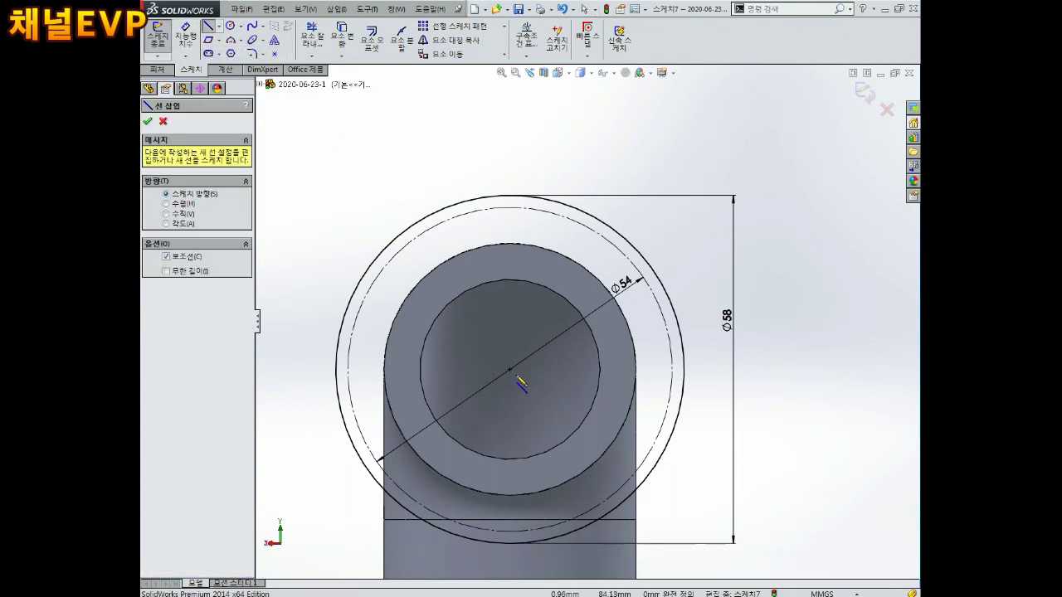
{"action": "left_click", "coordinate": [510, 369]}
{"action": "left_click", "coordinate": [510, 196]}
{"action": "key", "text": "Escape"}
{"action": "left_click", "coordinate": [230, 27]}
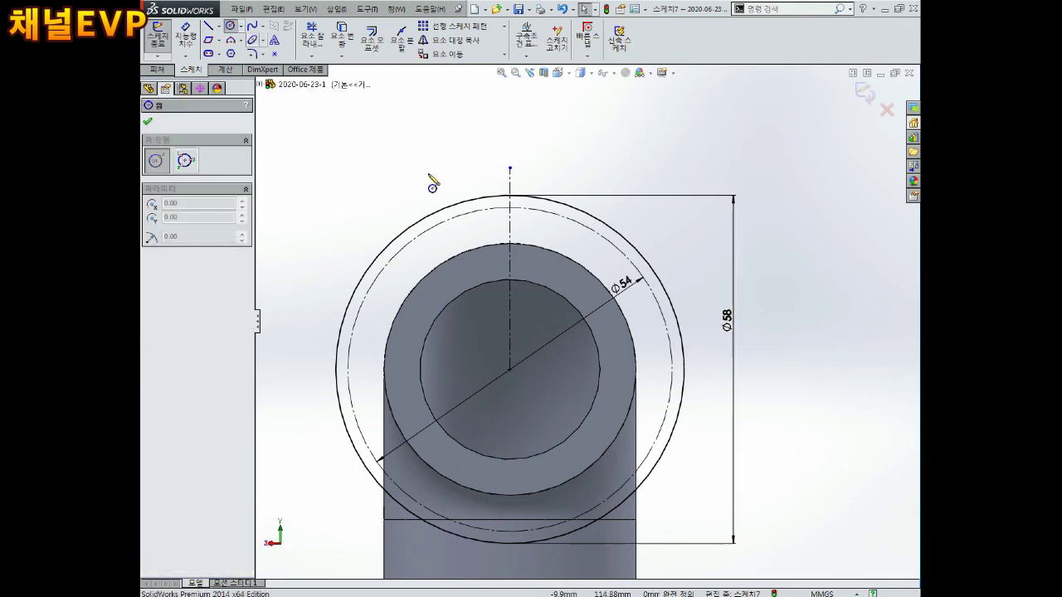
{"action": "scroll", "coordinate": [477, 217], "scroll_direction": "down", "scroll_amount": 5}
{"action": "scroll", "coordinate": [639, 238], "scroll_direction": "down", "scroll_amount": 2}
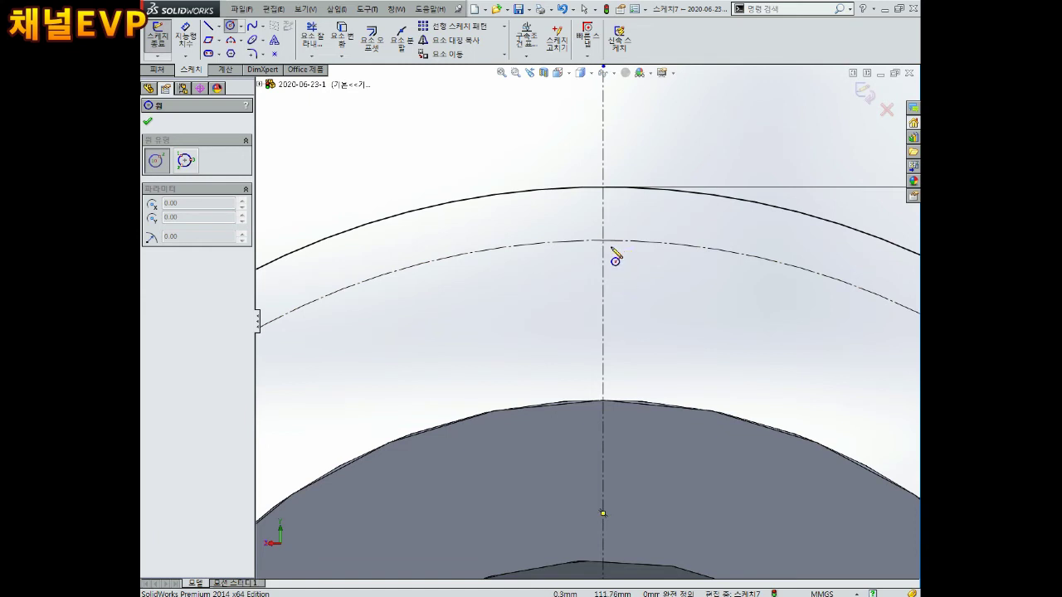
Step: Draw a Ø6 hole circle where the centreline meets the top of the Ø54 construction circle
{"action": "left_click", "coordinate": [603, 241]}
{"action": "left_click", "coordinate": [648, 242]}
{"action": "key", "text": "Escape"}
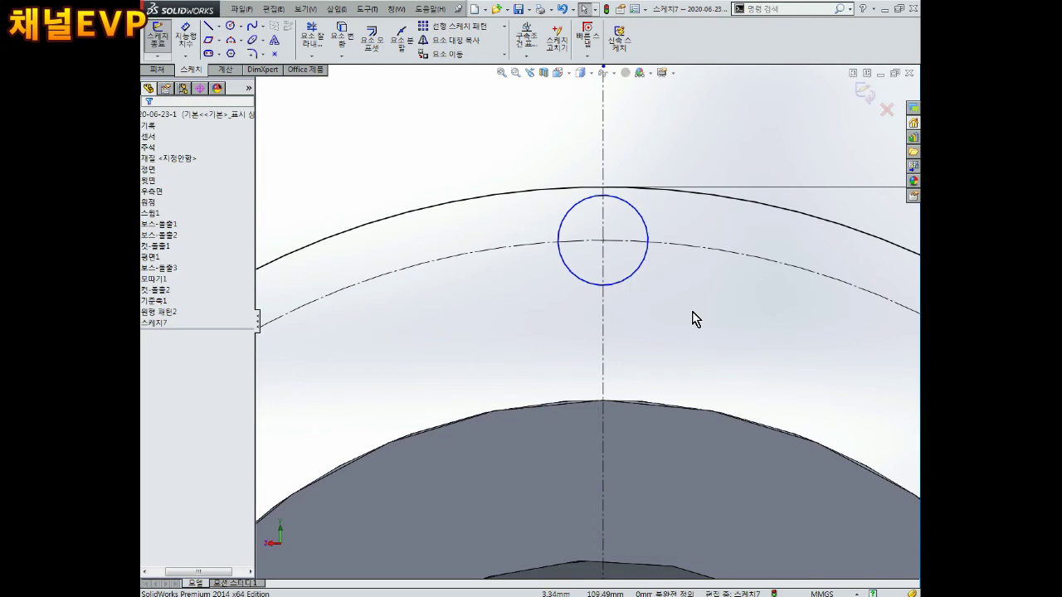
{"action": "key", "text": "d"}
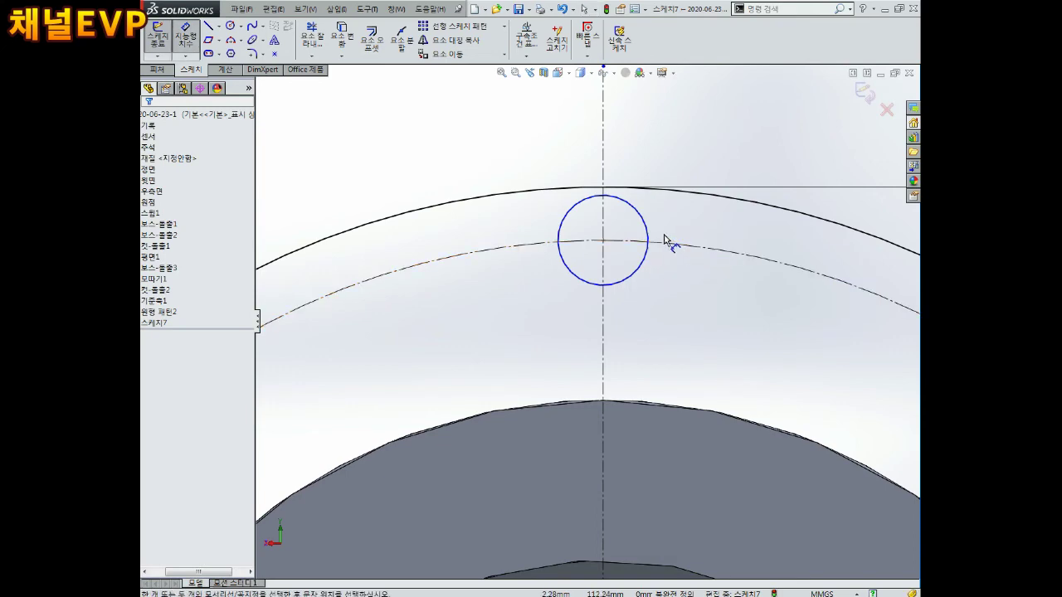
{"action": "left_click", "coordinate": [644, 217]}
{"action": "left_click", "coordinate": [681, 150]}
{"action": "type", "text": "6"}
{"action": "key", "text": "Return"}
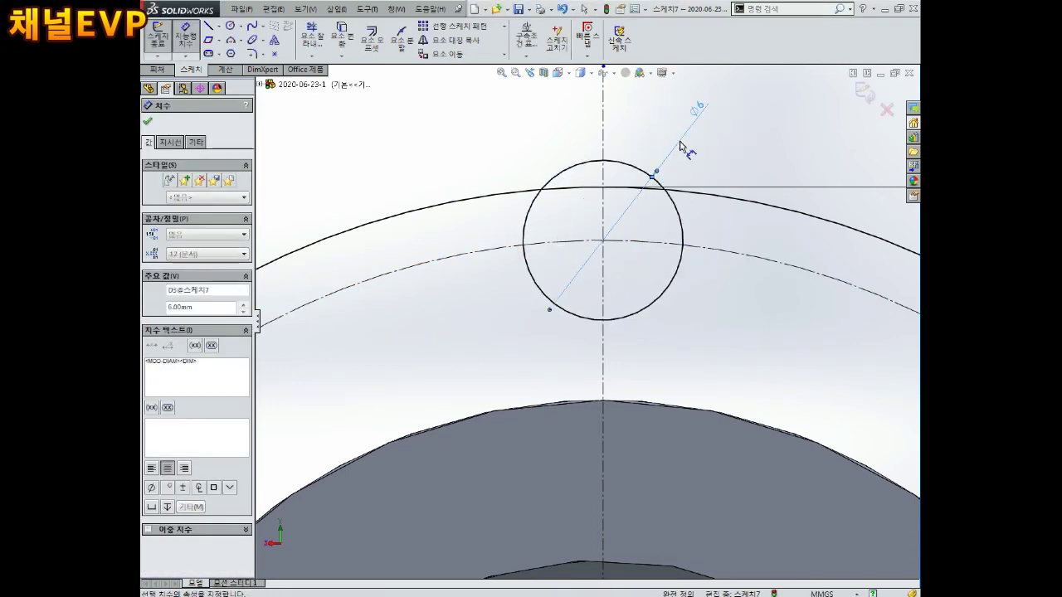
{"action": "key", "text": "Escape"}
{"action": "scroll", "coordinate": [659, 318], "scroll_direction": "up", "scroll_amount": 3}
{"action": "scroll", "coordinate": [659, 338], "scroll_direction": "down", "scroll_amount": 1}
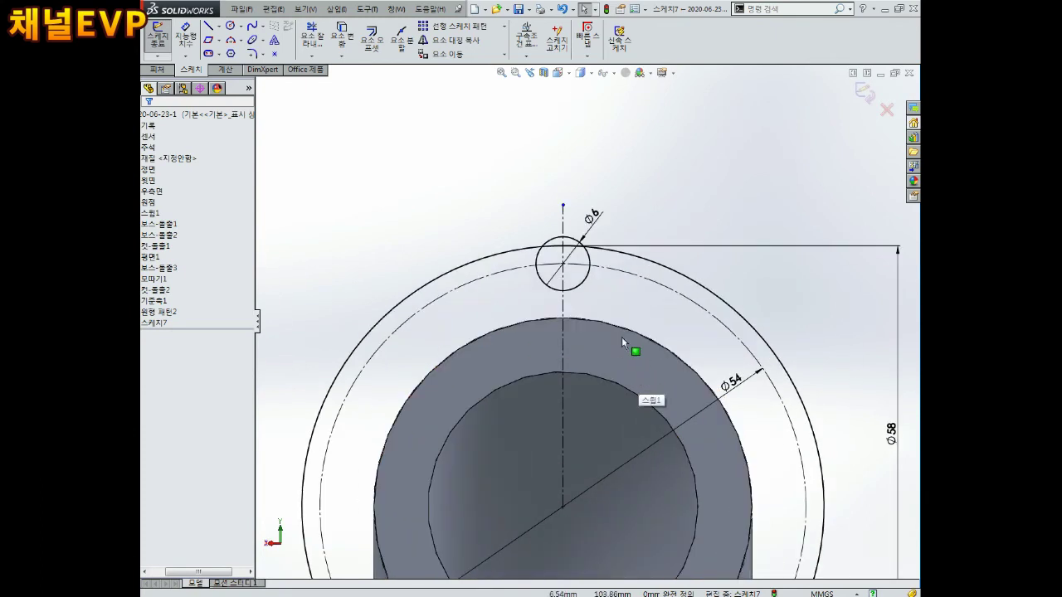
{"action": "scroll", "coordinate": [628, 346], "scroll_direction": "up", "scroll_amount": 3}
{"action": "scroll", "coordinate": [628, 445], "scroll_direction": "down", "scroll_amount": 1}
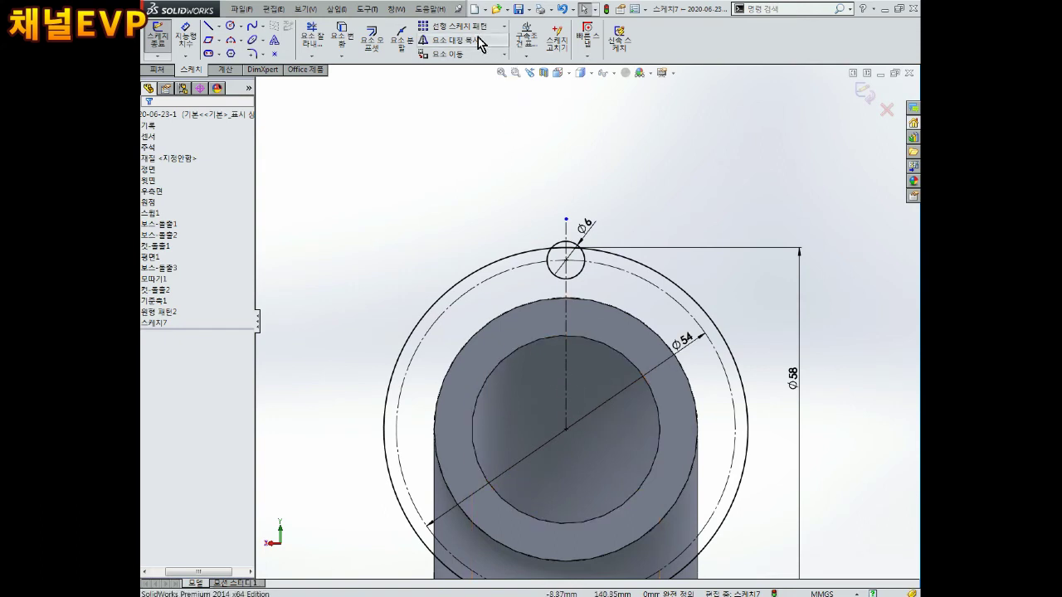
Step: Circular-pattern the Ø6 hole about the pipe centre into 3 instances
{"action": "left_click", "coordinate": [503, 53]}
{"action": "left_click", "coordinate": [501, 28]}
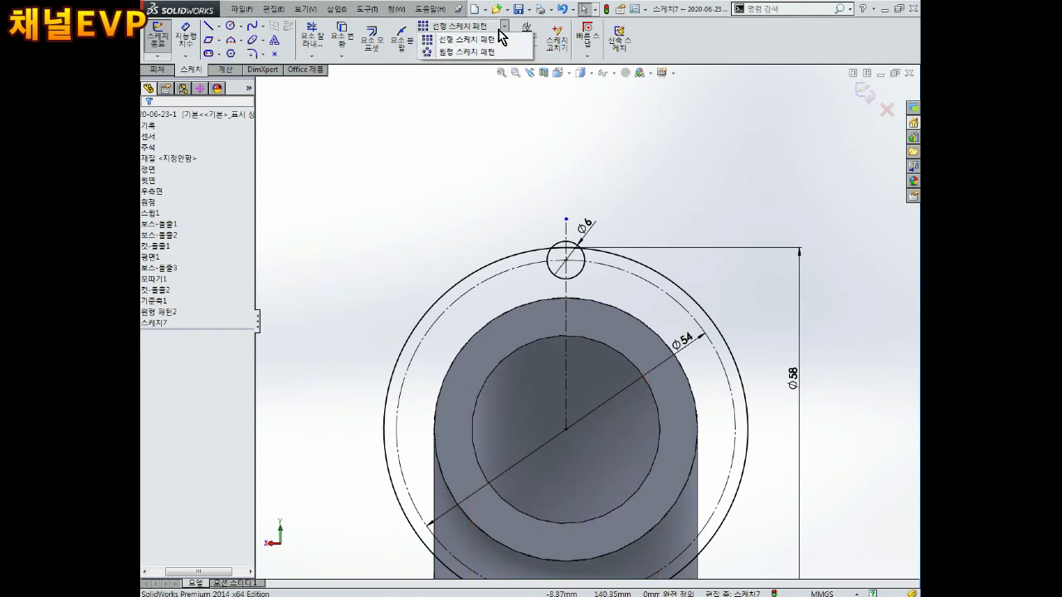
{"action": "left_click", "coordinate": [467, 52]}
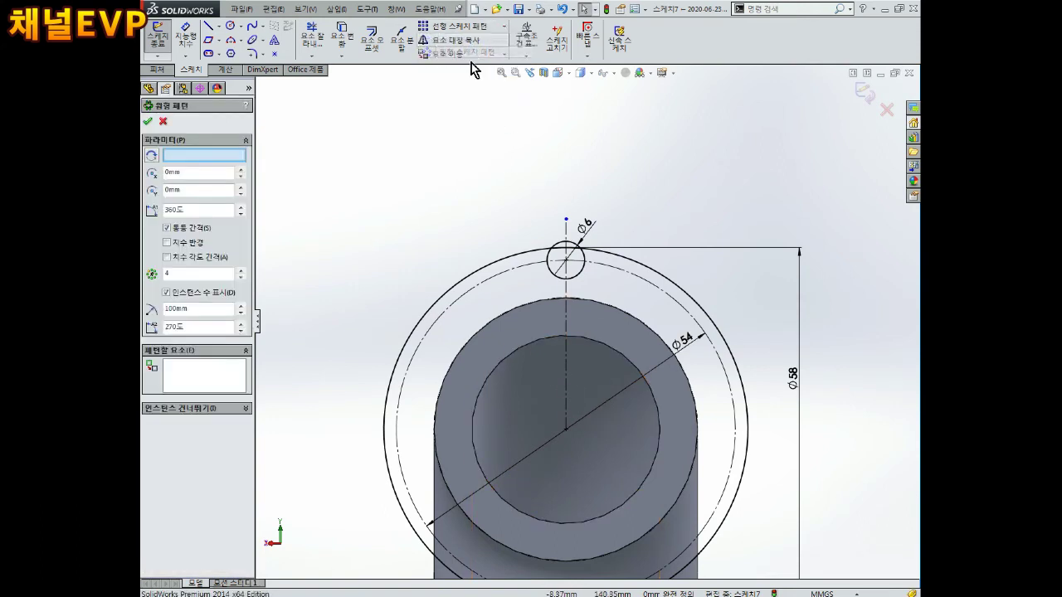
{"action": "left_click", "coordinate": [586, 270]}
{"action": "left_click", "coordinate": [173, 158]}
{"action": "left_click", "coordinate": [565, 432]}
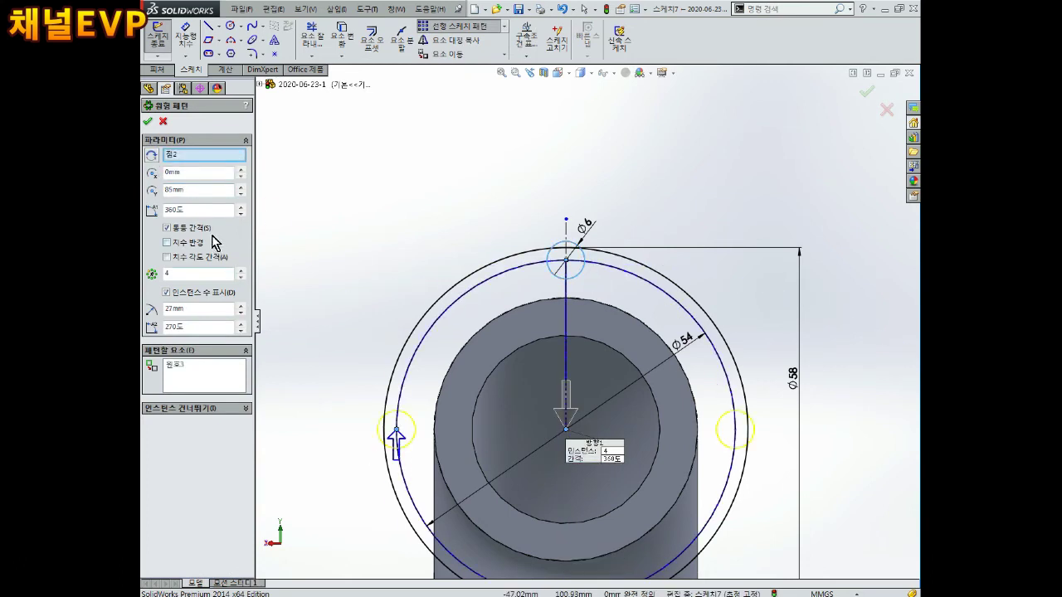
{"action": "double_click", "coordinate": [199, 273]}
{"action": "type", "text": "3"}
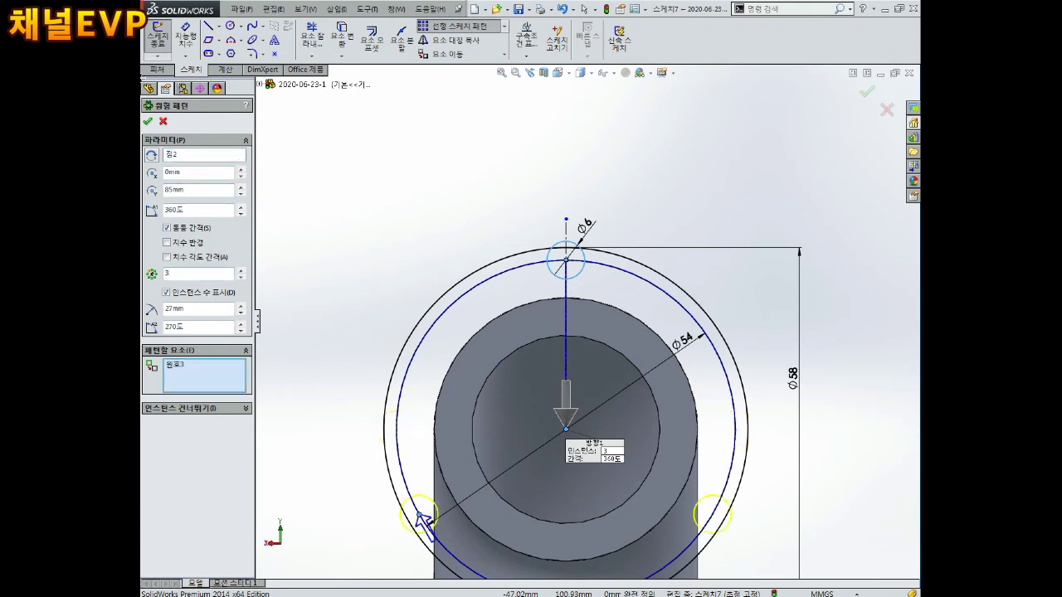
{"action": "left_click", "coordinate": [148, 122]}
{"action": "scroll", "coordinate": [544, 351], "scroll_direction": "up", "scroll_amount": 2}
{"action": "scroll", "coordinate": [540, 355], "scroll_direction": "down", "scroll_amount": 3}
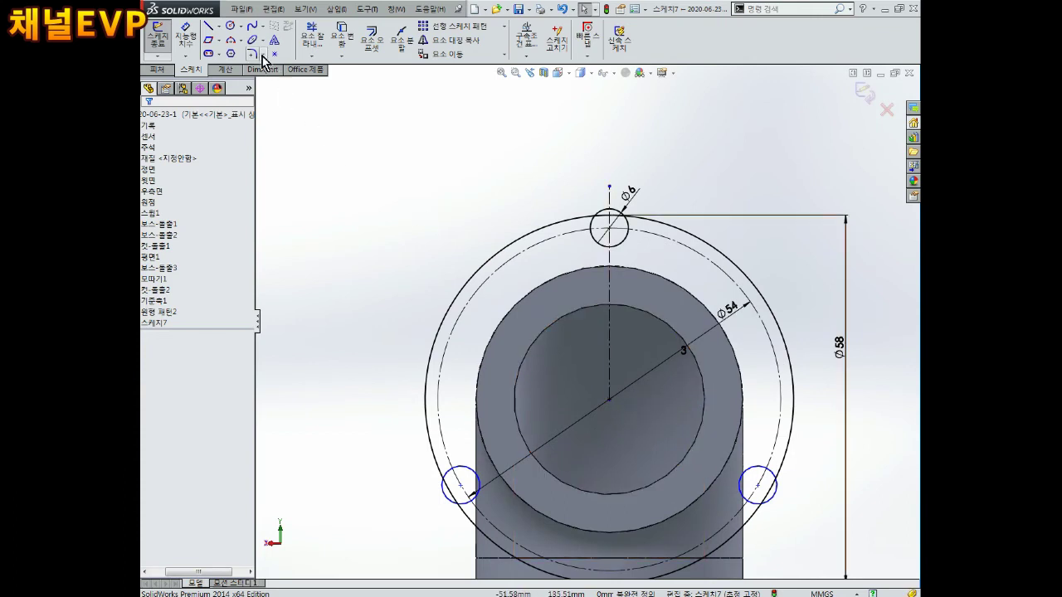
{"action": "left_click", "coordinate": [233, 29]}
Step: Draw a circle concentric with the top Ø6 hole and dimension it Ø16
{"action": "left_click", "coordinate": [609, 228]}
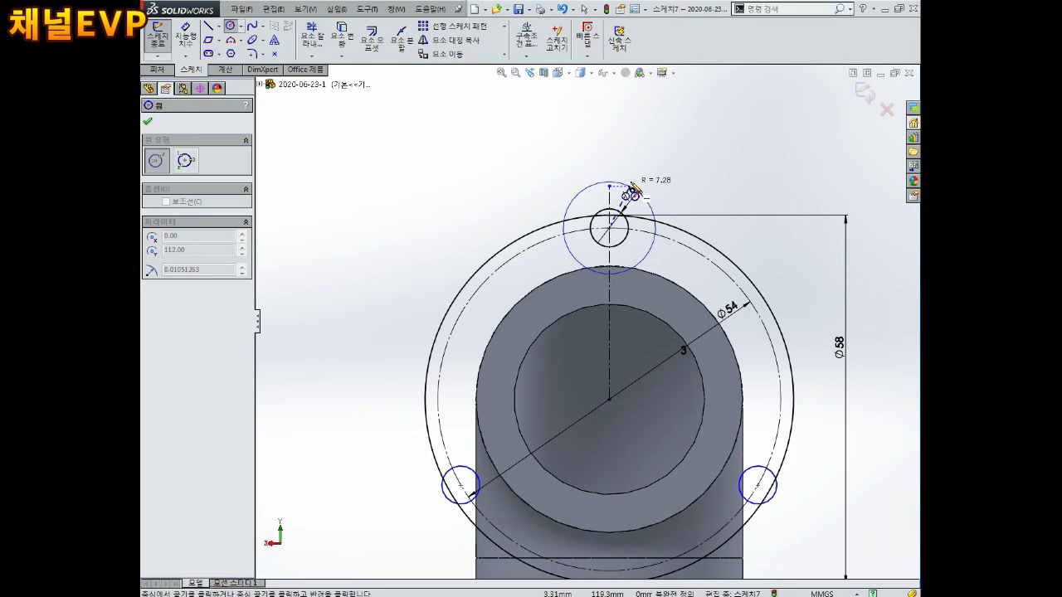
{"action": "key", "text": "Escape"}
{"action": "right_click_drag", "start_coordinate": [672, 172], "coordinate": [671, 125]}
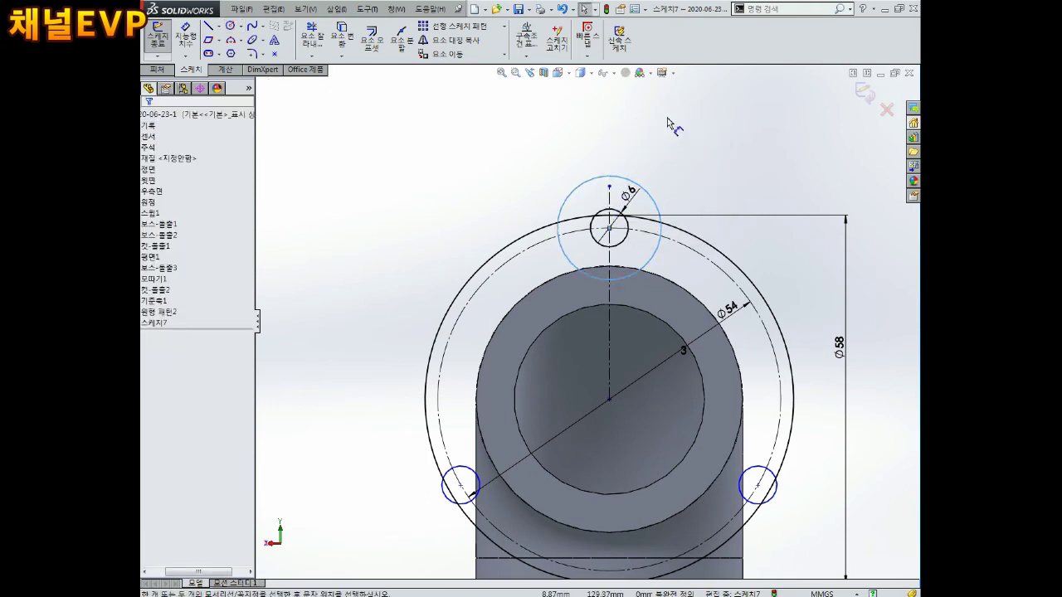
{"action": "left_click", "coordinate": [634, 184]}
{"action": "key", "text": "Escape"}
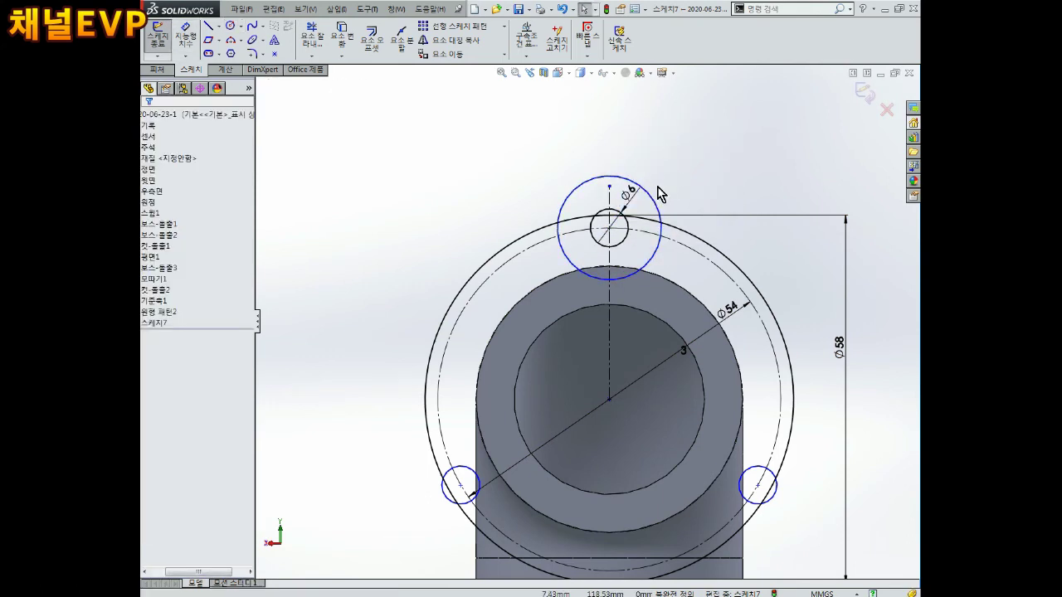
{"action": "right_click_drag", "start_coordinate": [677, 171], "coordinate": [680, 147]}
{"action": "left_click", "coordinate": [649, 195]}
{"action": "left_click", "coordinate": [688, 163]}
{"action": "type", "text": "16"}
{"action": "key", "text": "Return"}
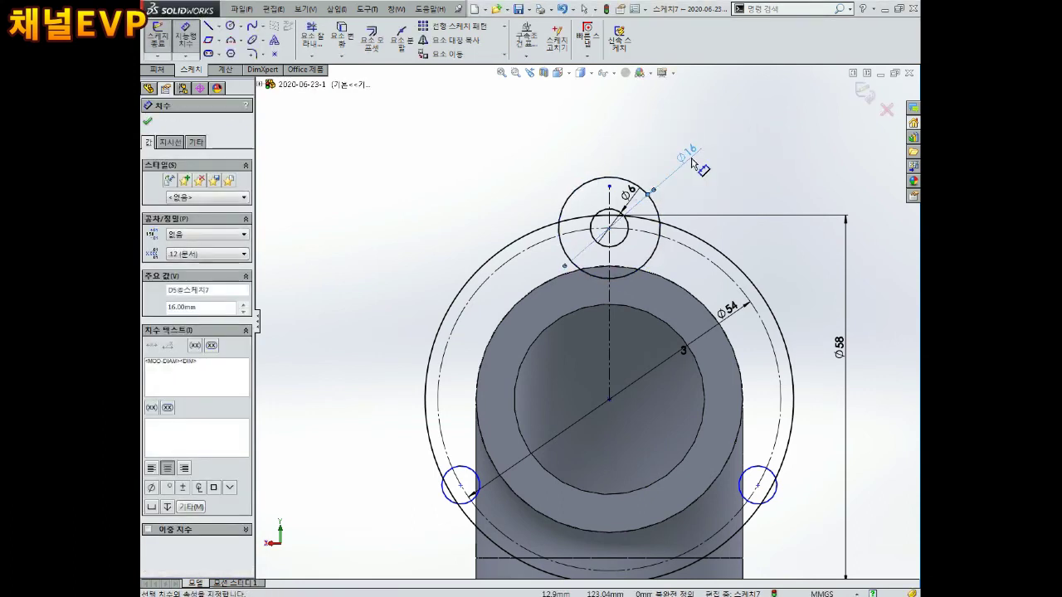
{"action": "key", "text": "Escape"}
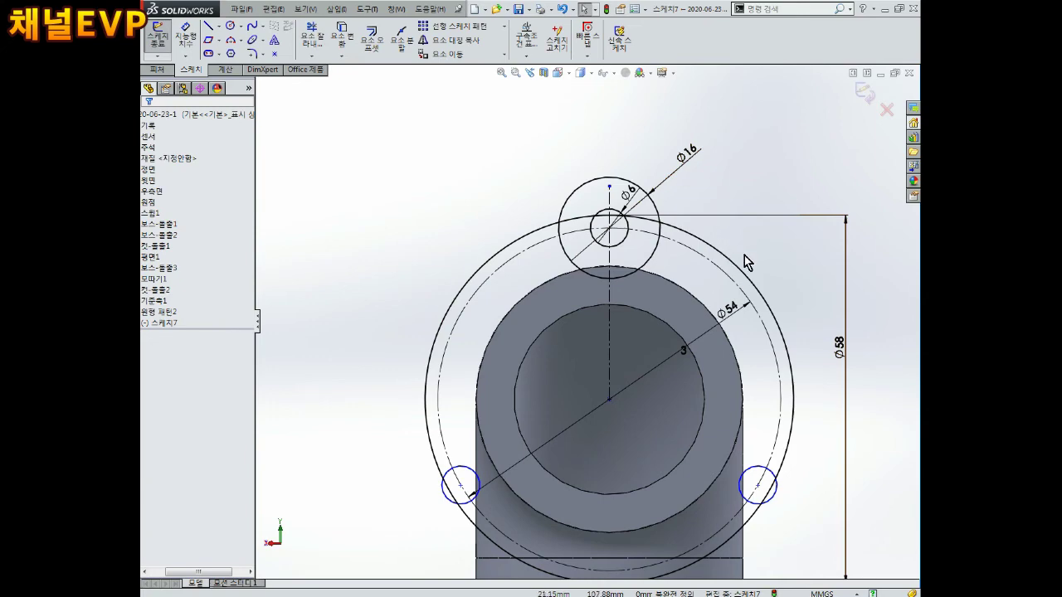
{"action": "scroll", "coordinate": [589, 221], "scroll_direction": "down", "scroll_amount": 3}
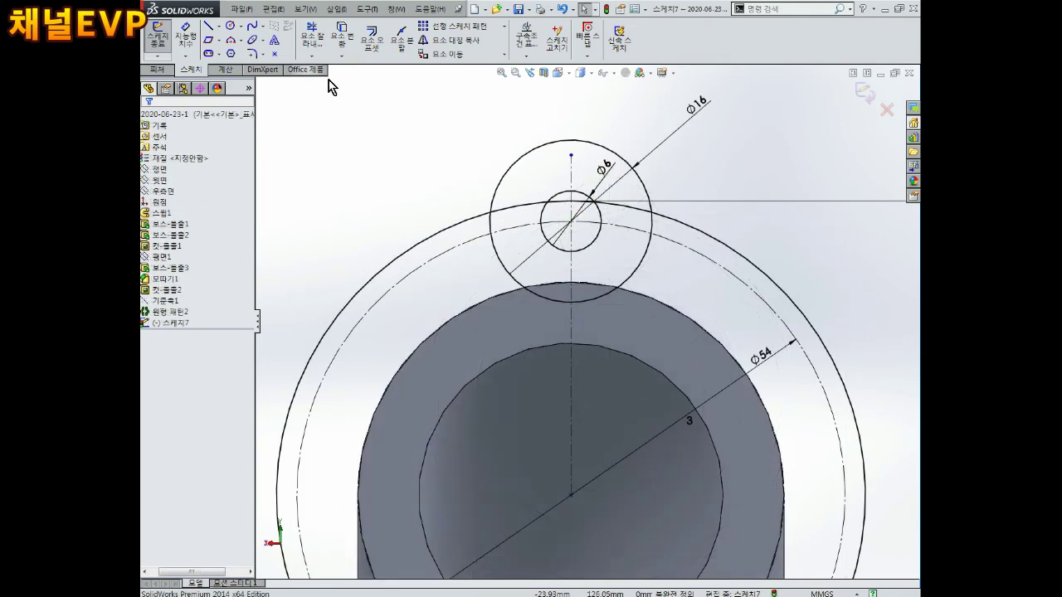
{"action": "left_click", "coordinate": [208, 29]}
Step: Draw two slanted lines flanking the Ø16 circle; make the left one tangent to both circles
{"action": "left_click_drag", "start_coordinate": [311, 279], "coordinate": [502, 100]}
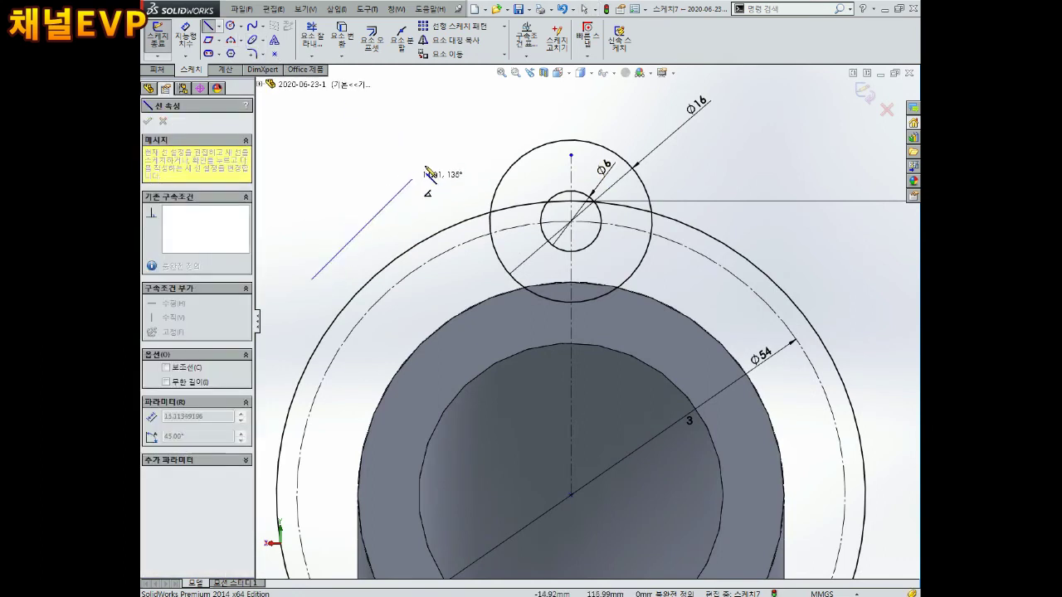
{"action": "left_click_drag", "start_coordinate": [642, 110], "coordinate": [857, 323]}
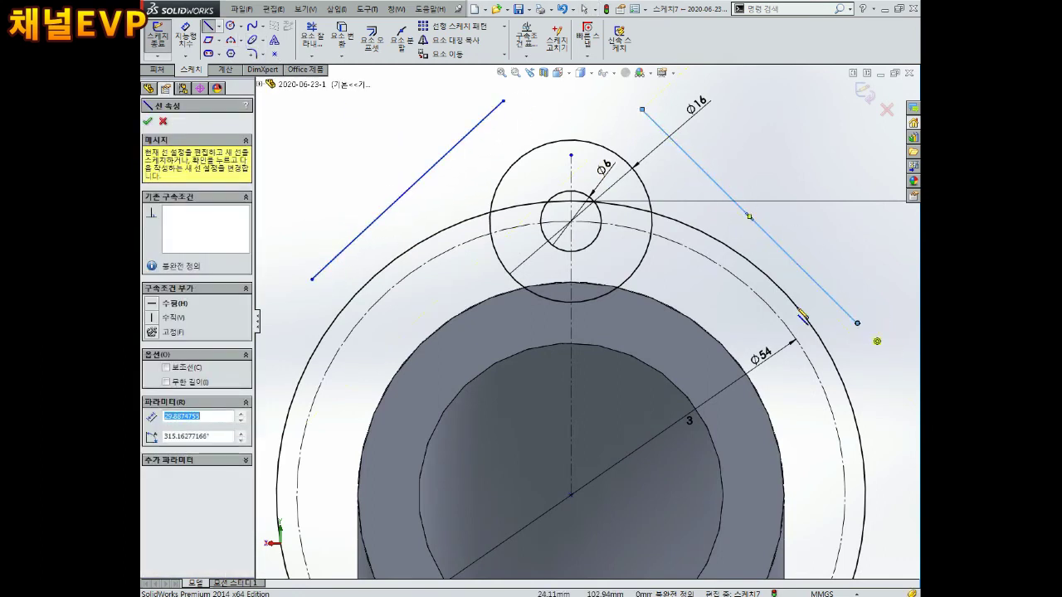
{"action": "key", "text": "Escape"}
{"action": "left_click", "coordinate": [511, 170]}
{"action": "left_click", "coordinate": [452, 147], "text": "ctrl"}
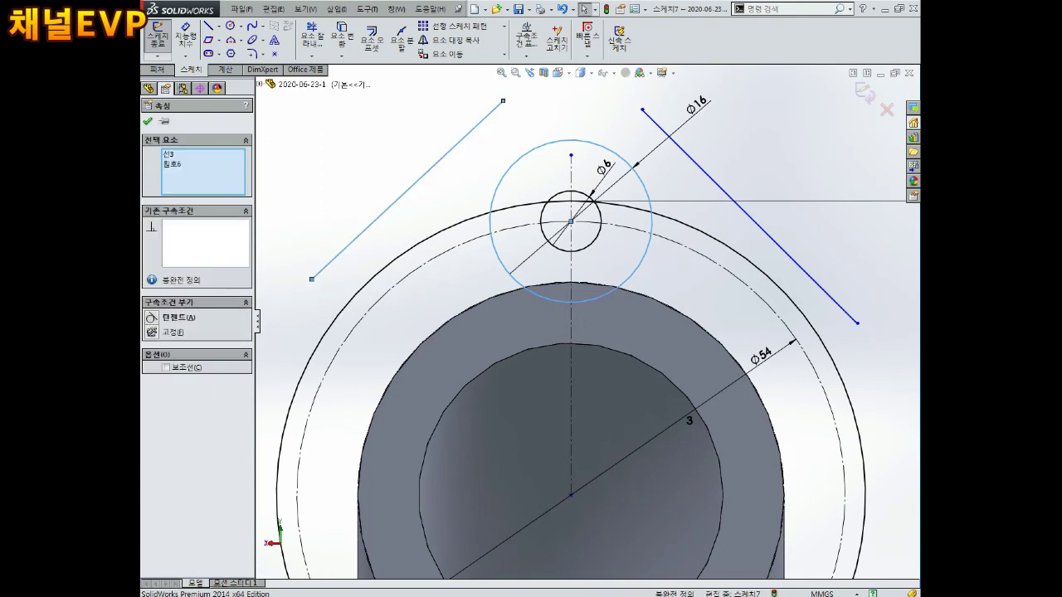
{"action": "left_click", "coordinate": [152, 318]}
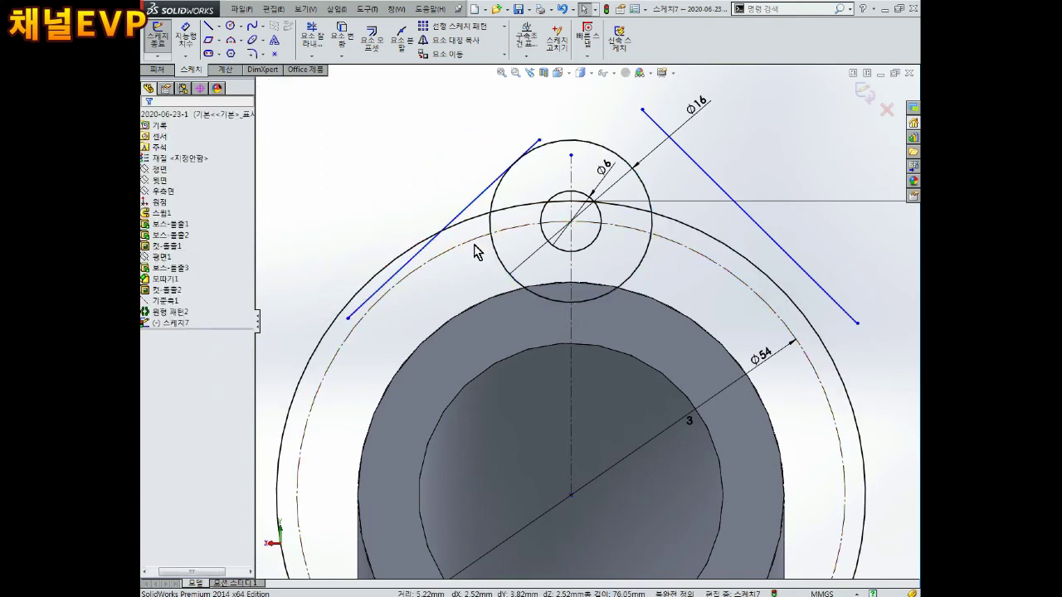
{"action": "left_click", "coordinate": [409, 257]}
{"action": "left_click", "coordinate": [407, 265], "text": "ctrl"}
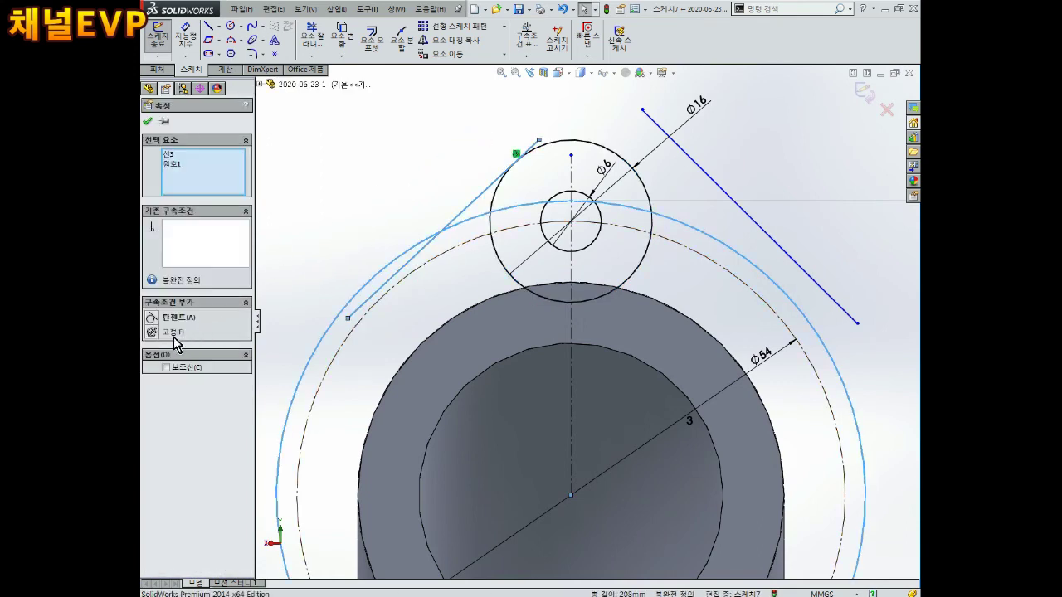
{"action": "left_click", "coordinate": [153, 317]}
{"action": "left_click", "coordinate": [695, 190]}
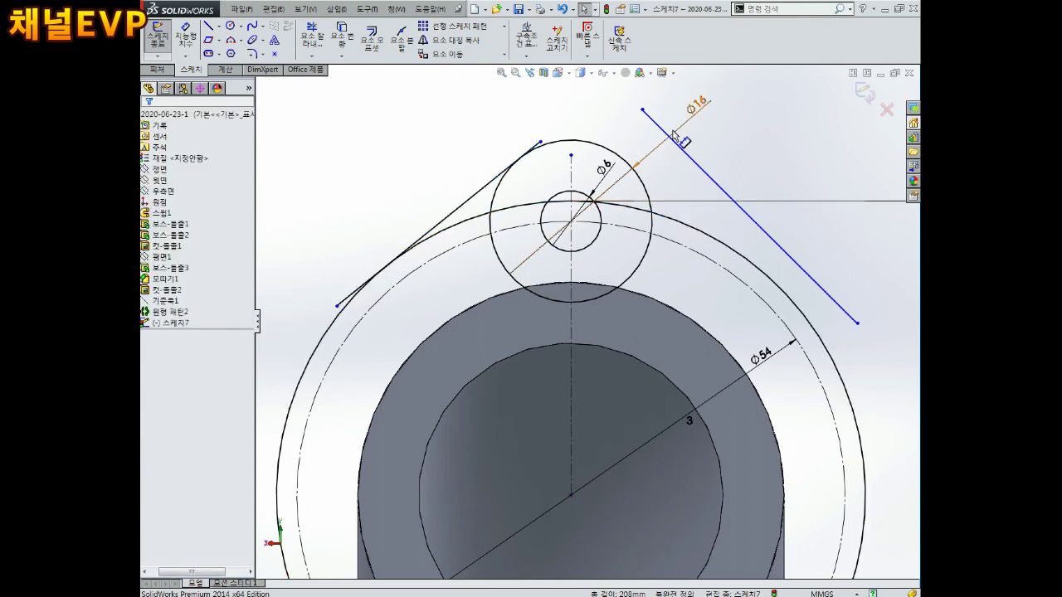
Step: Make the right line tangent to the Ø16 circle and the large outer circle
{"action": "left_click", "coordinate": [498, 193], "text": "ctrl"}
{"action": "left_click", "coordinate": [149, 317]}
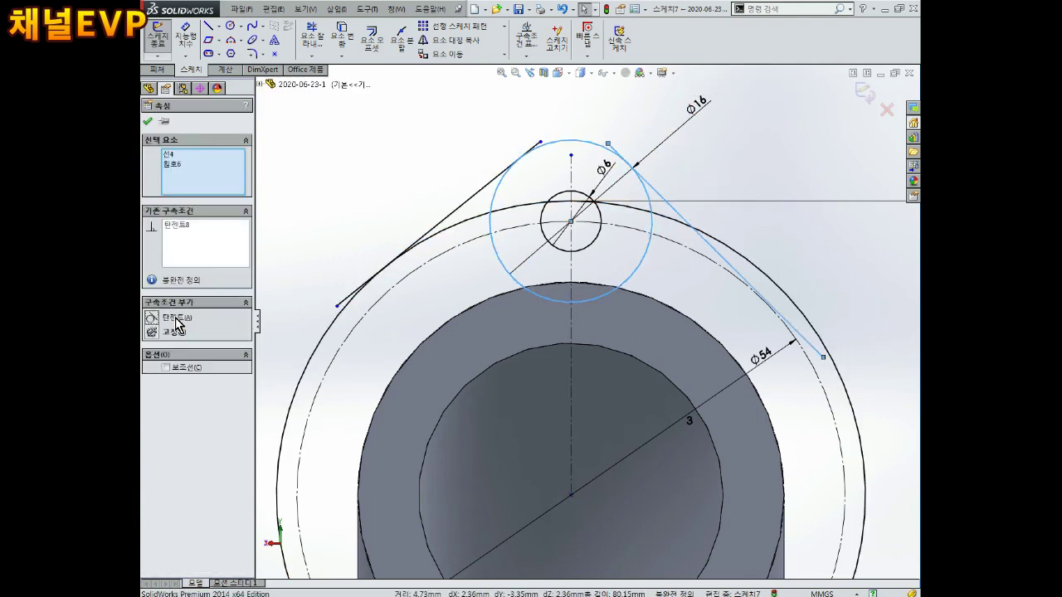
{"action": "left_click", "coordinate": [776, 287]}
{"action": "left_click", "coordinate": [776, 307], "text": "ctrl"}
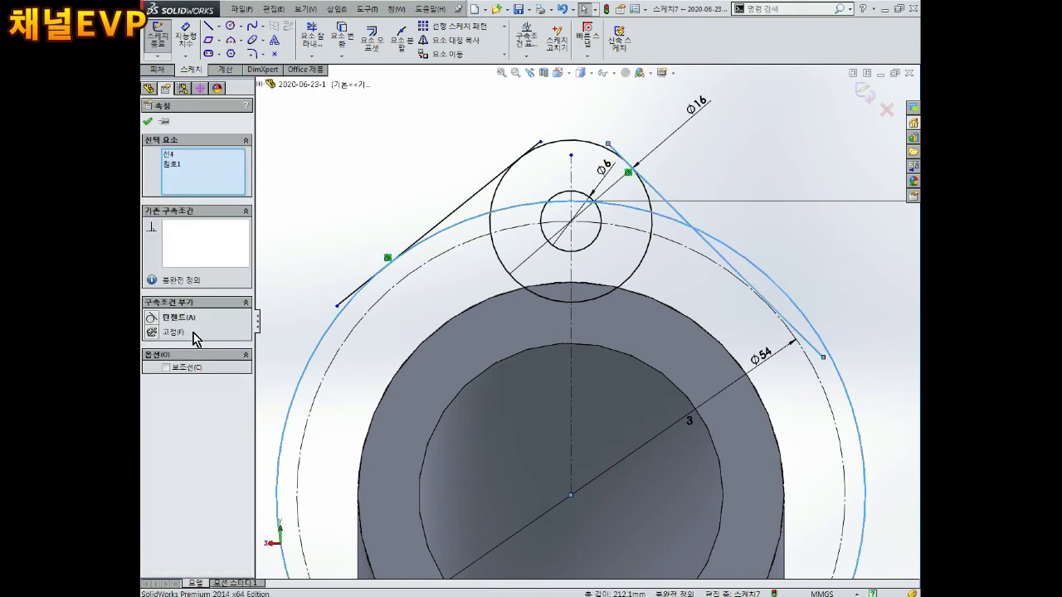
{"action": "left_click", "coordinate": [152, 319]}
{"action": "left_click", "coordinate": [292, 351]}
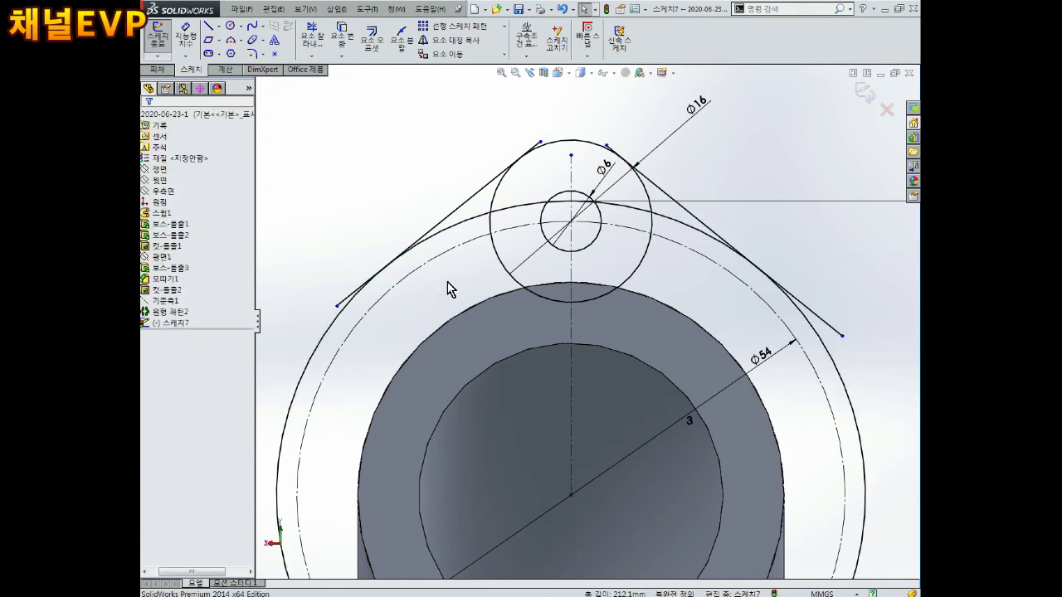
{"action": "left_click", "coordinate": [314, 35]}
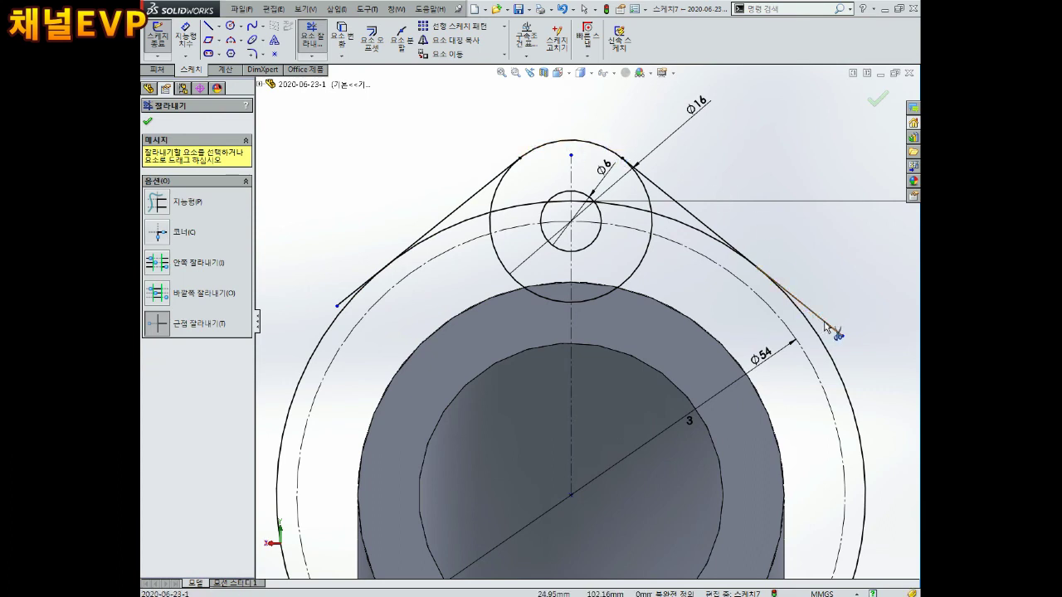
Step: Trim the left line's overhang and the excess Ø16 arc segments into one lobe outline
{"action": "left_click", "coordinate": [349, 299]}
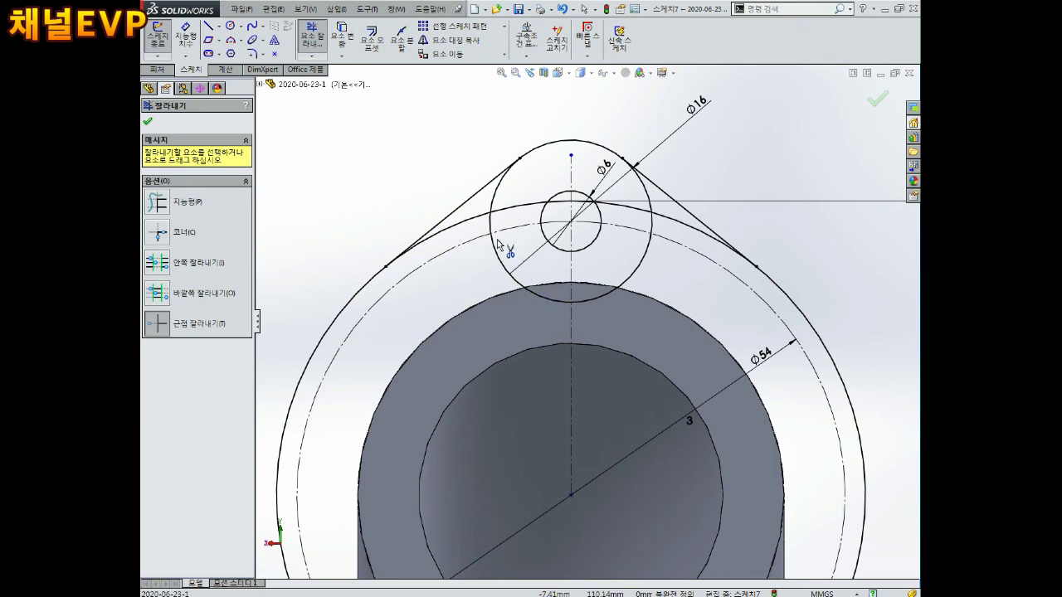
{"action": "left_click", "coordinate": [504, 268]}
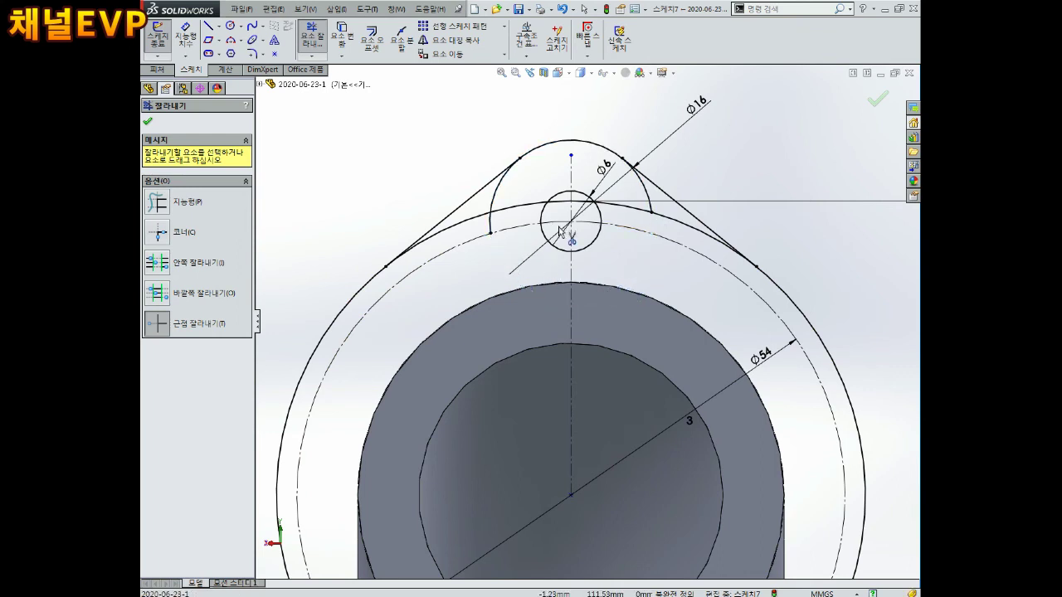
{"action": "left_click", "coordinate": [497, 208]}
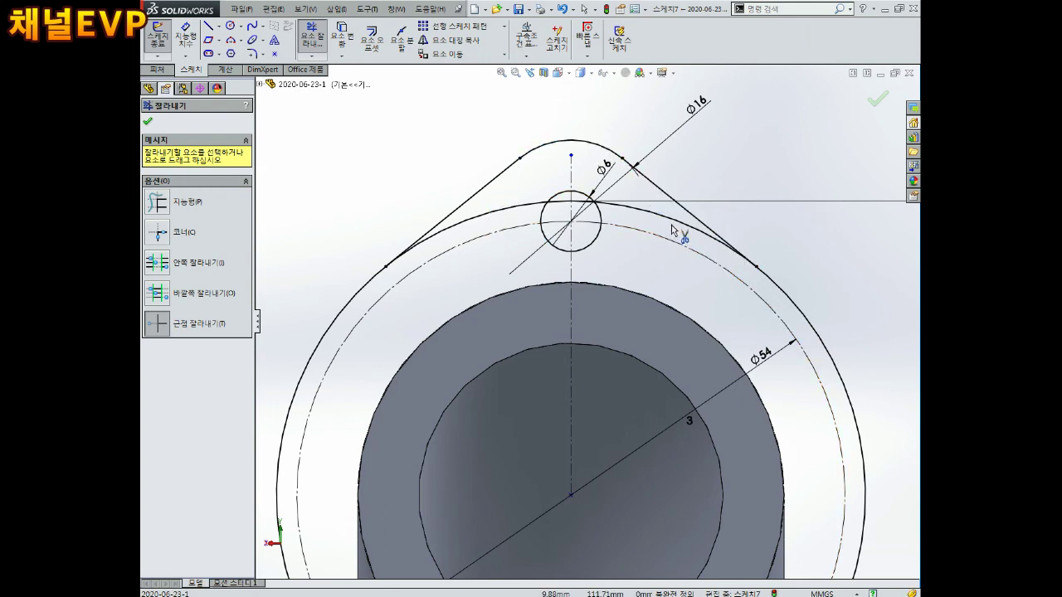
{"action": "left_click", "coordinate": [672, 224]}
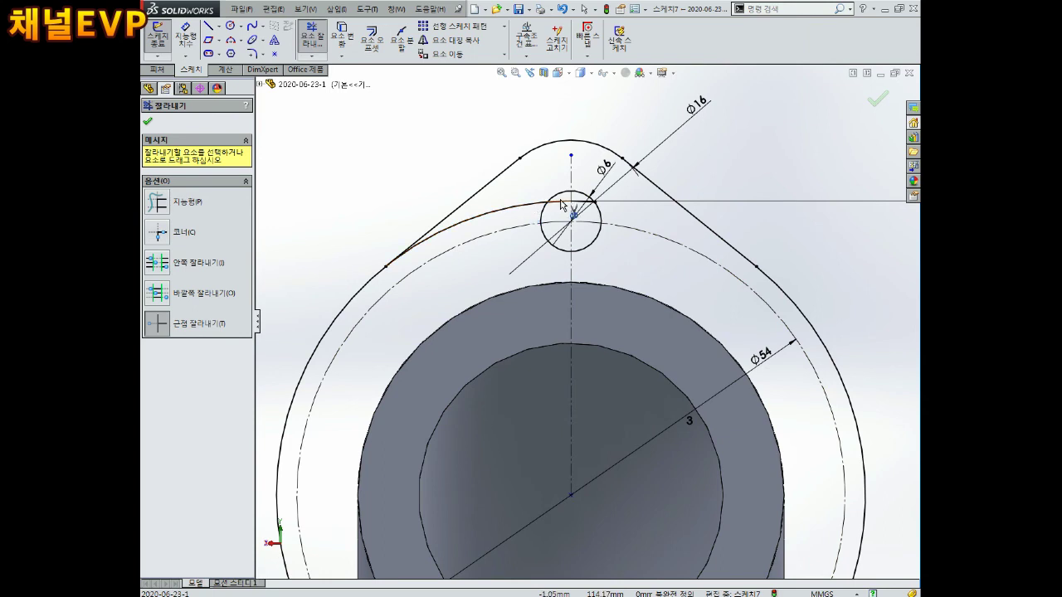
{"action": "left_click", "coordinate": [591, 206]}
{"action": "left_click", "coordinate": [512, 214]}
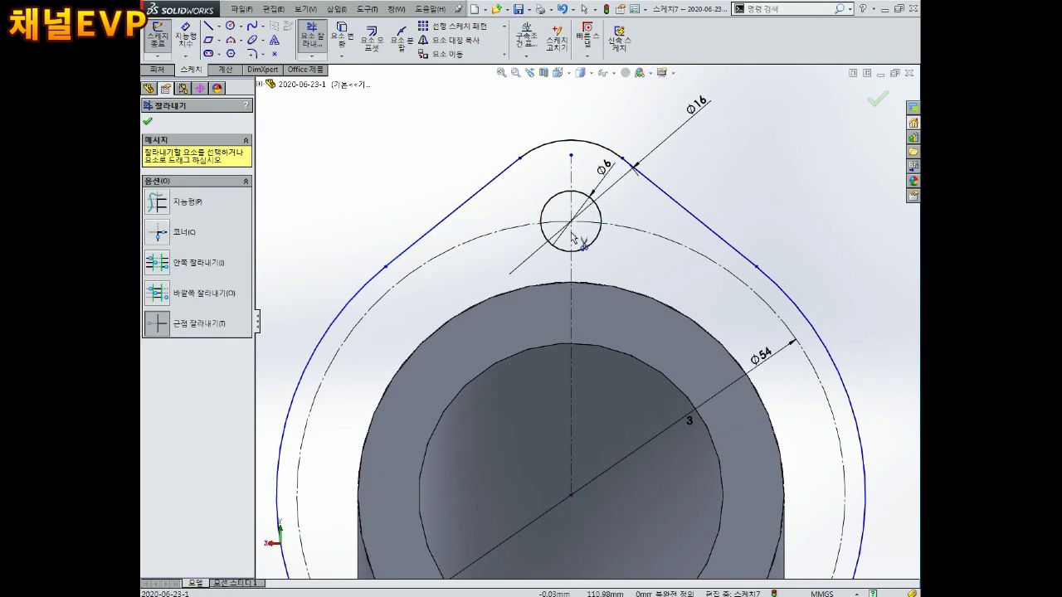
{"action": "key", "text": "Escape"}
{"action": "scroll", "coordinate": [587, 319], "scroll_direction": "up", "scroll_amount": 2}
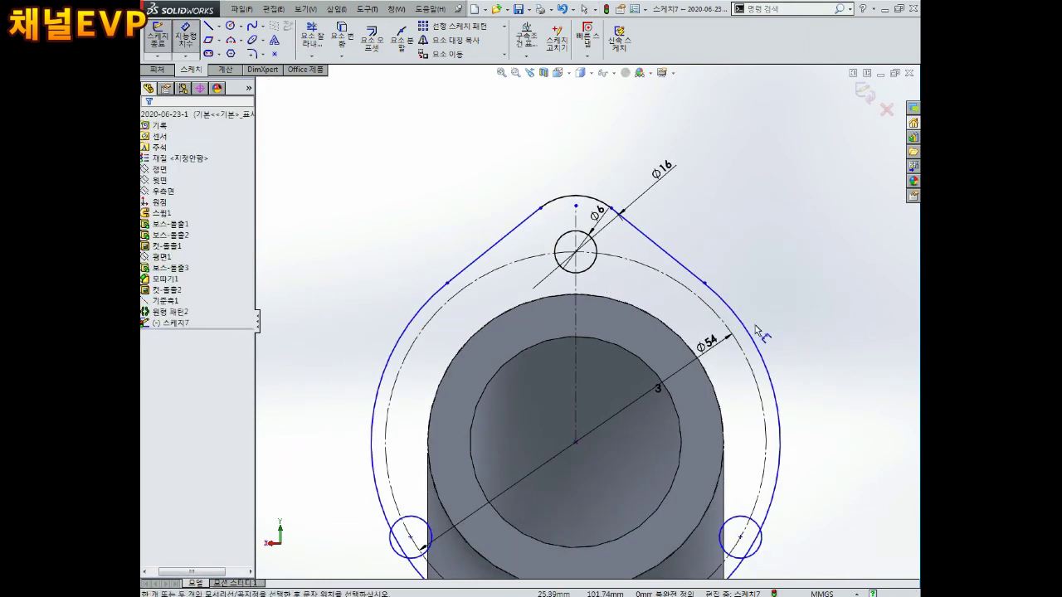
Step: Dimension the outer arc to radius 29
{"action": "left_click", "coordinate": [760, 336]}
{"action": "left_click", "coordinate": [780, 282]}
{"action": "key", "text": "Return"}
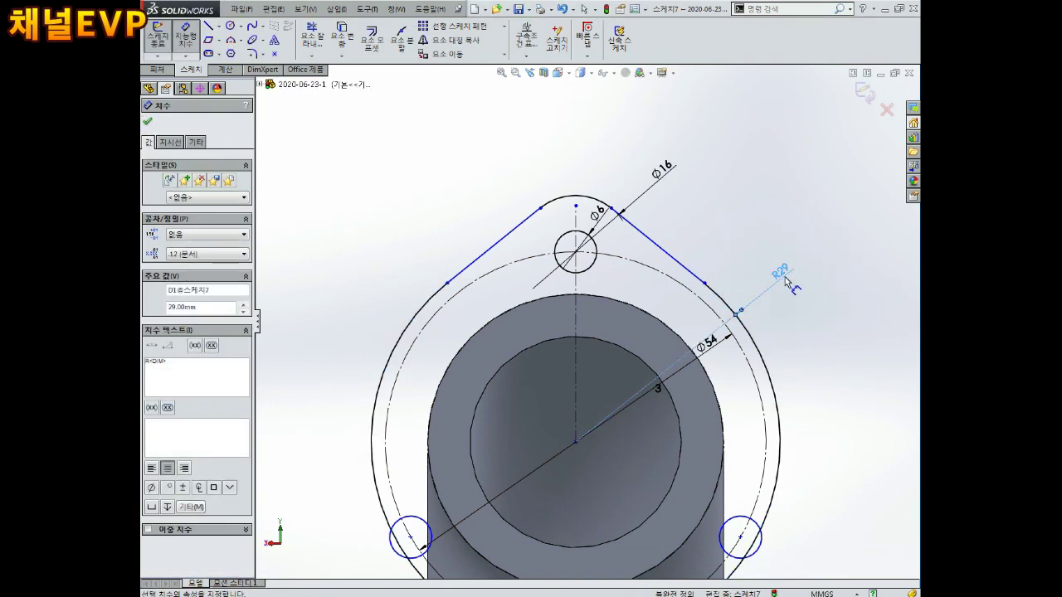
{"action": "key", "text": "Escape"}
{"action": "scroll", "coordinate": [543, 220], "scroll_direction": "down", "scroll_amount": 2}
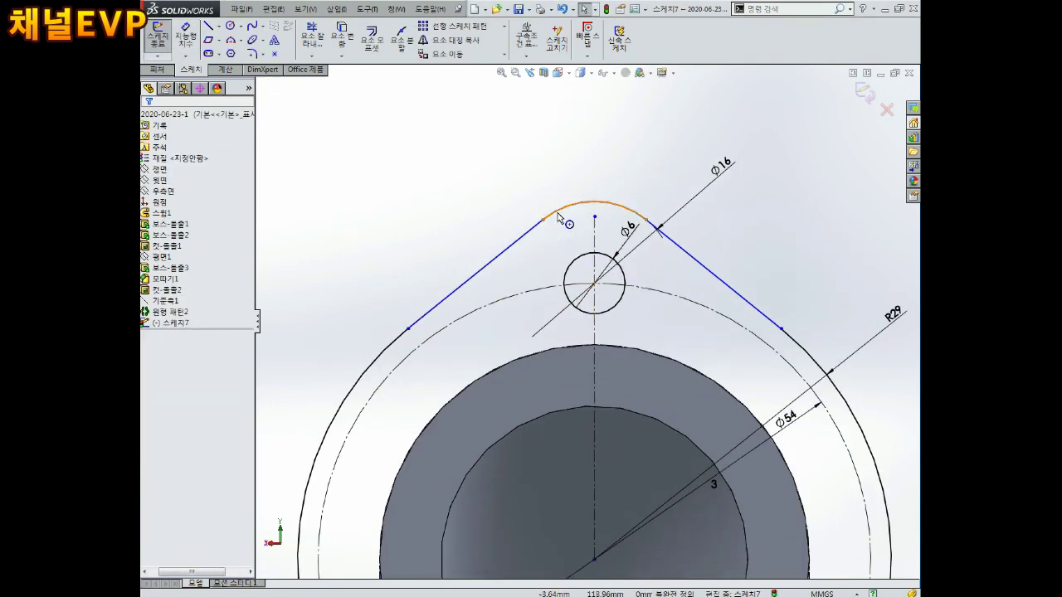
Step: Check the relations between the top lobe arc, the side lines and the outer arc
{"action": "left_click", "coordinate": [557, 217]}
{"action": "left_click", "coordinate": [477, 272], "text": "ctrl"}
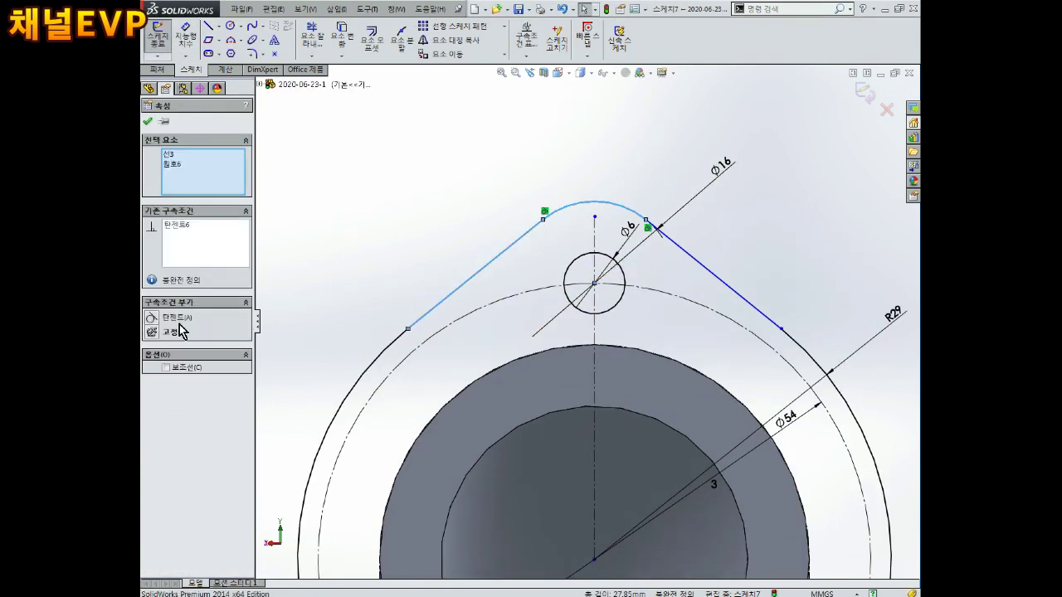
{"action": "key", "text": "Escape"}
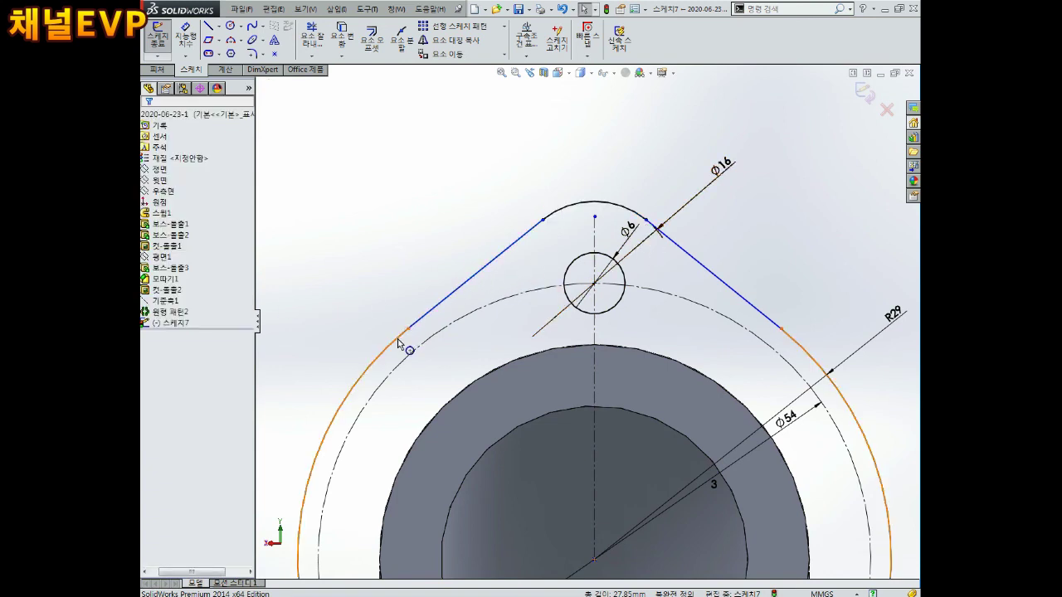
{"action": "left_click", "coordinate": [400, 339]}
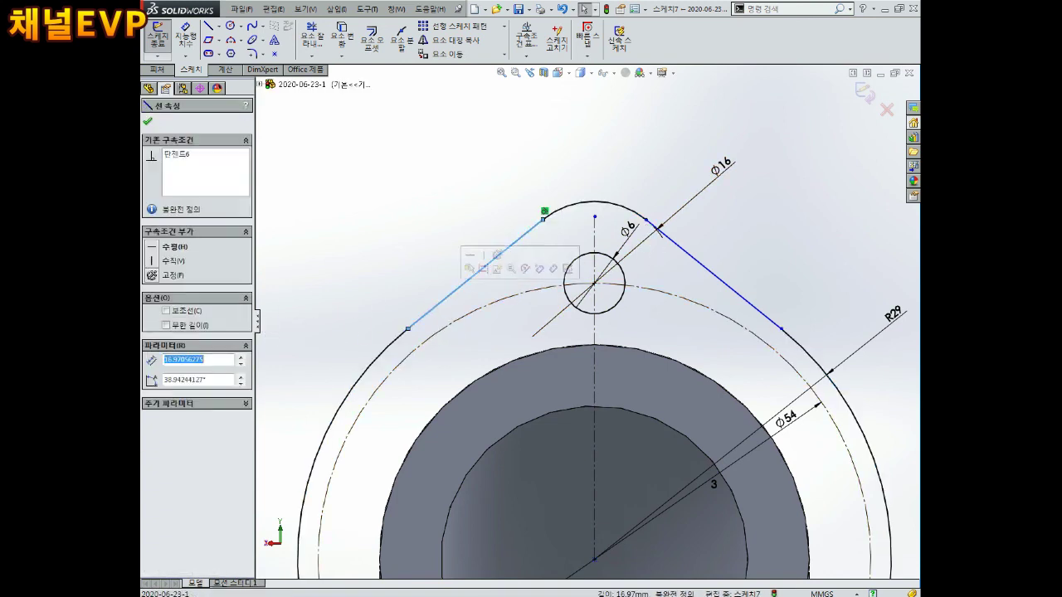
{"action": "left_click", "coordinate": [401, 340], "text": "ctrl"}
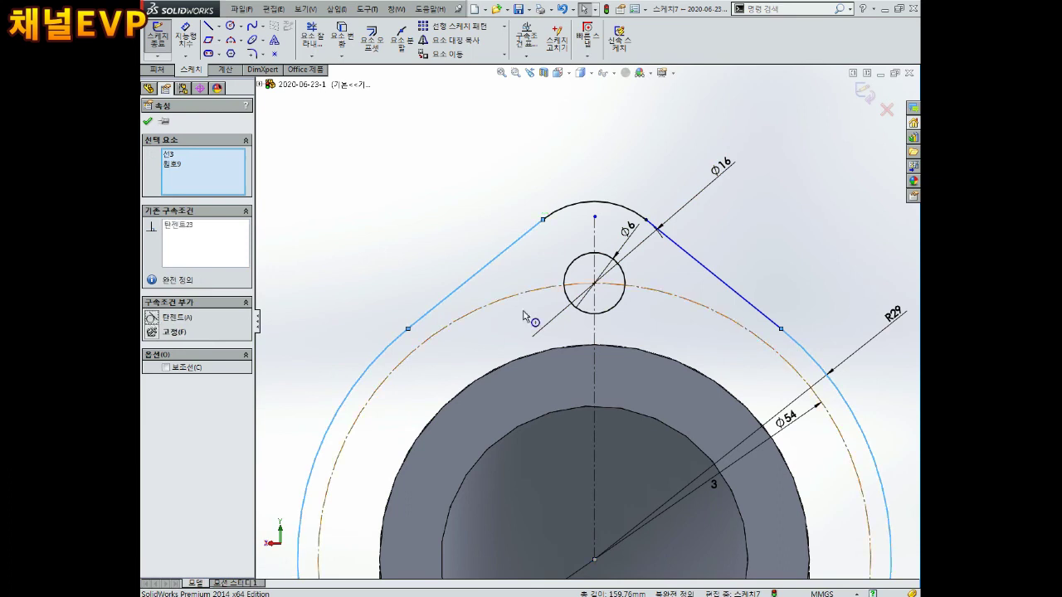
{"action": "key", "text": "Escape"}
{"action": "left_click", "coordinate": [638, 217]}
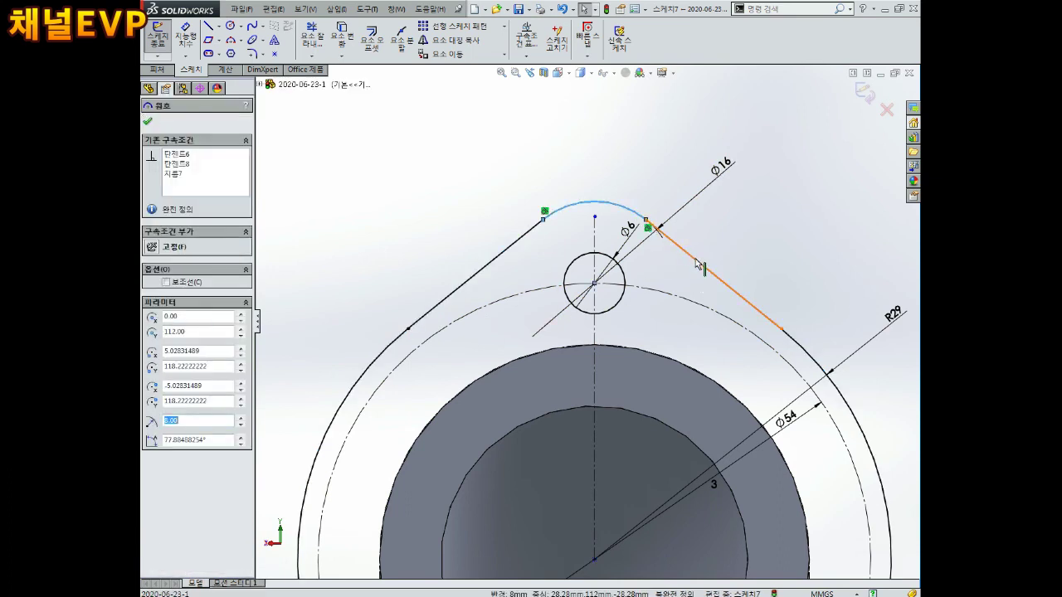
{"action": "left_click", "coordinate": [652, 227], "text": "ctrl"}
{"action": "key", "text": "Escape"}
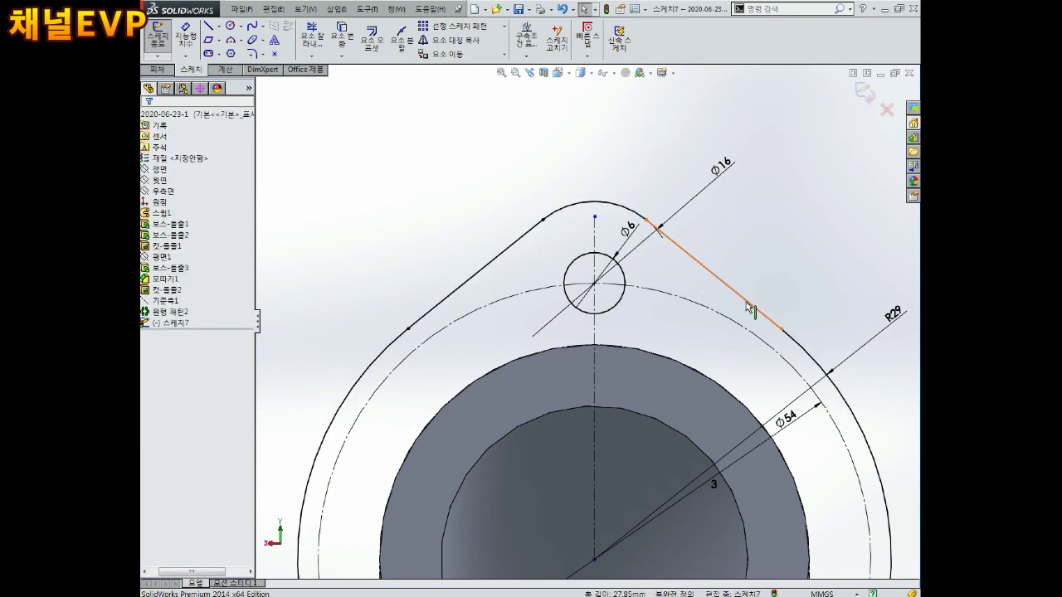
Step: Make the right side line tangent to the outer arc
{"action": "left_click", "coordinate": [746, 302]}
{"action": "left_click", "coordinate": [809, 348], "text": "ctrl"}
{"action": "left_click", "coordinate": [175, 318]}
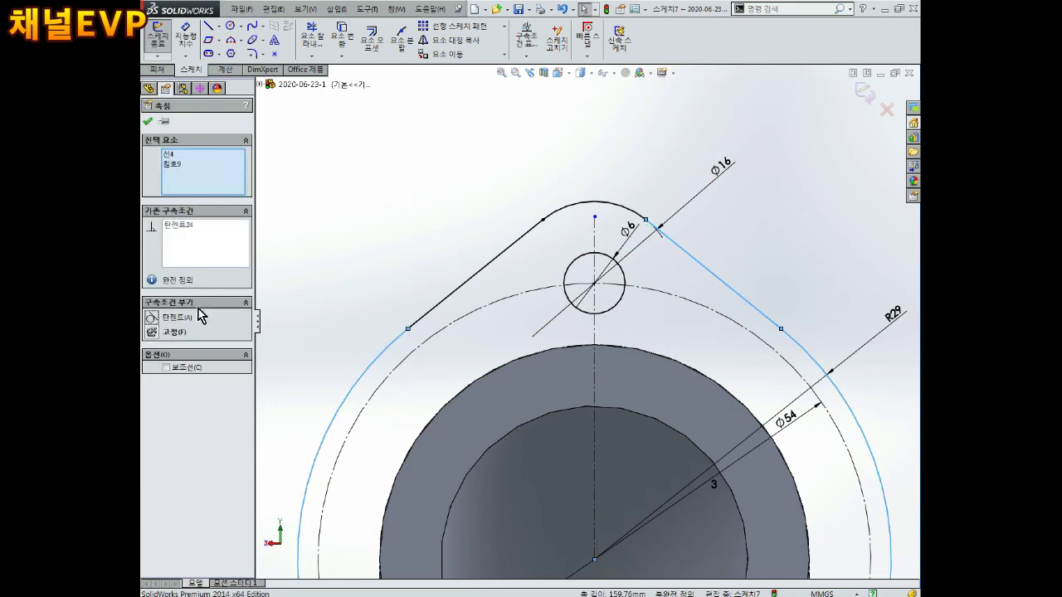
{"action": "key", "text": "Escape"}
{"action": "scroll", "coordinate": [631, 373], "scroll_direction": "up", "scroll_amount": 2}
{"action": "scroll", "coordinate": [608, 304], "scroll_direction": "down", "scroll_amount": 1}
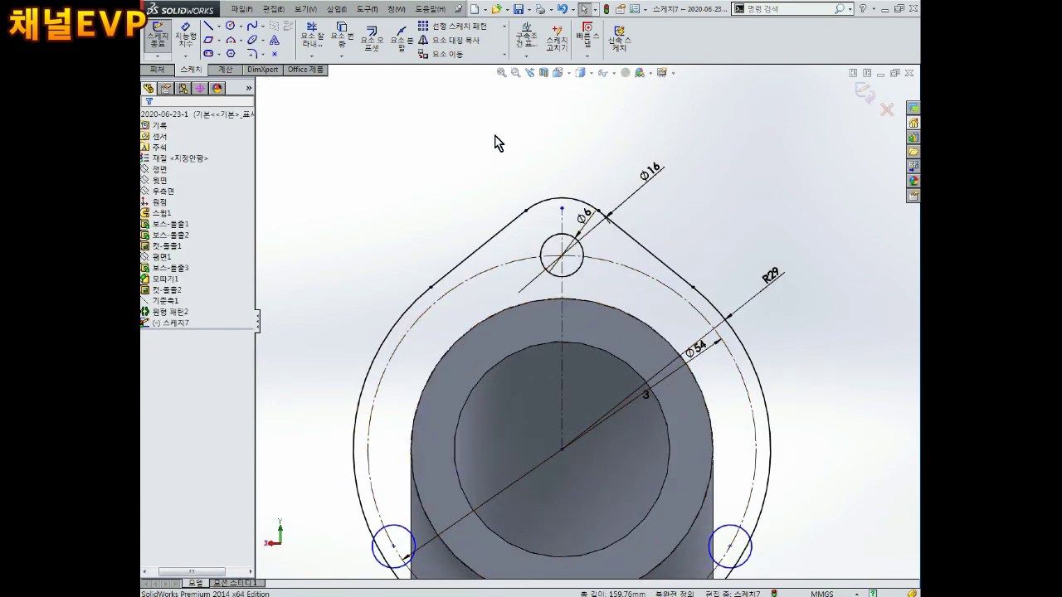
{"action": "key", "text": "ctrl+Up"}
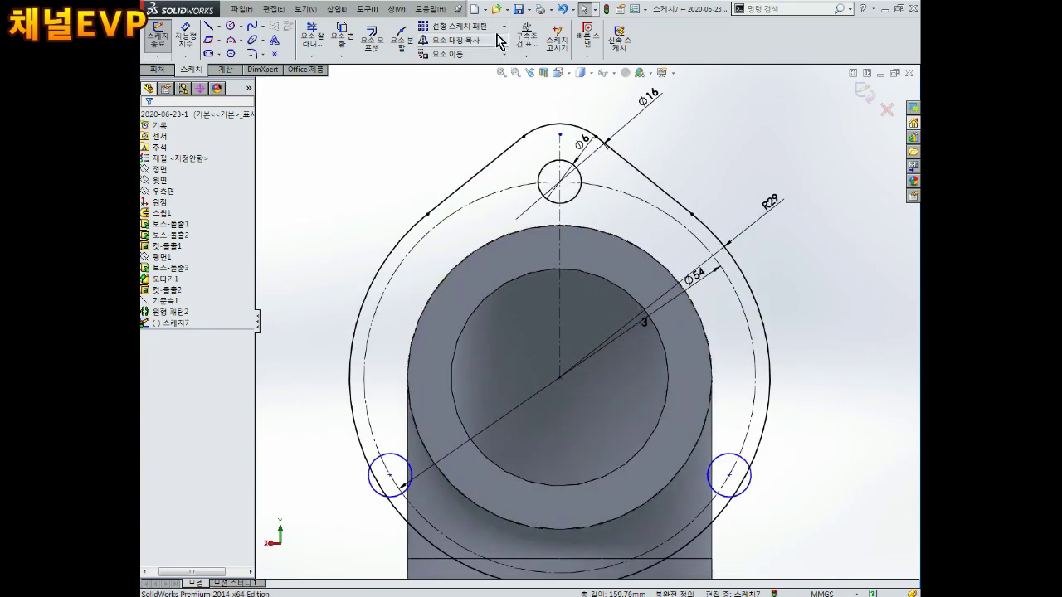
Step: Set up a circular pattern of the right side line around the pipe centre, 4 instances over 360°
{"action": "left_click", "coordinate": [503, 26]}
{"action": "left_click", "coordinate": [480, 53]}
{"action": "key", "text": "f"}
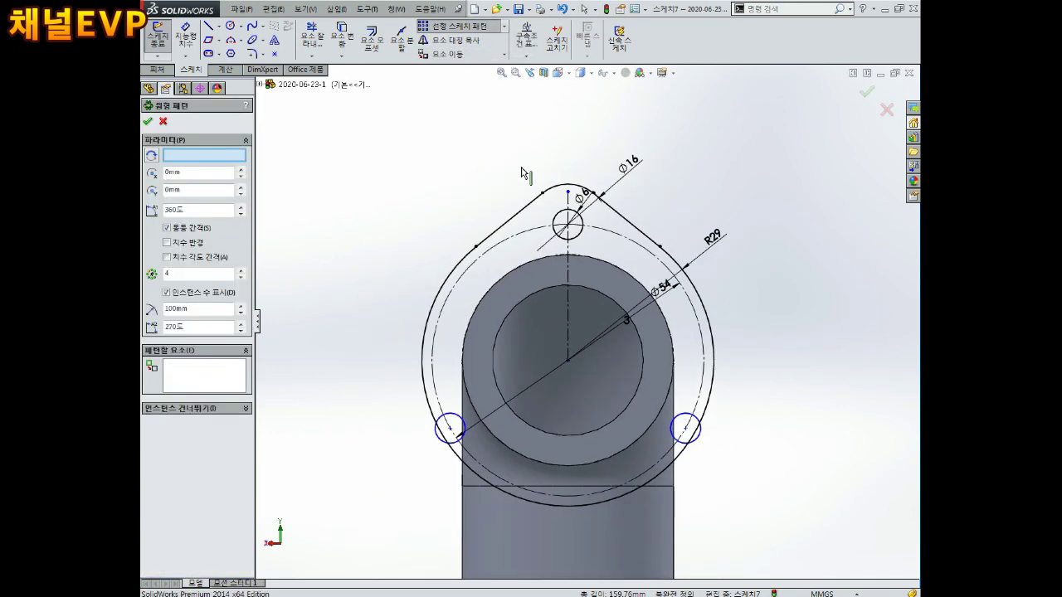
{"action": "scroll", "coordinate": [523, 172], "scroll_direction": "up", "scroll_amount": 2}
{"action": "left_click", "coordinate": [679, 264]}
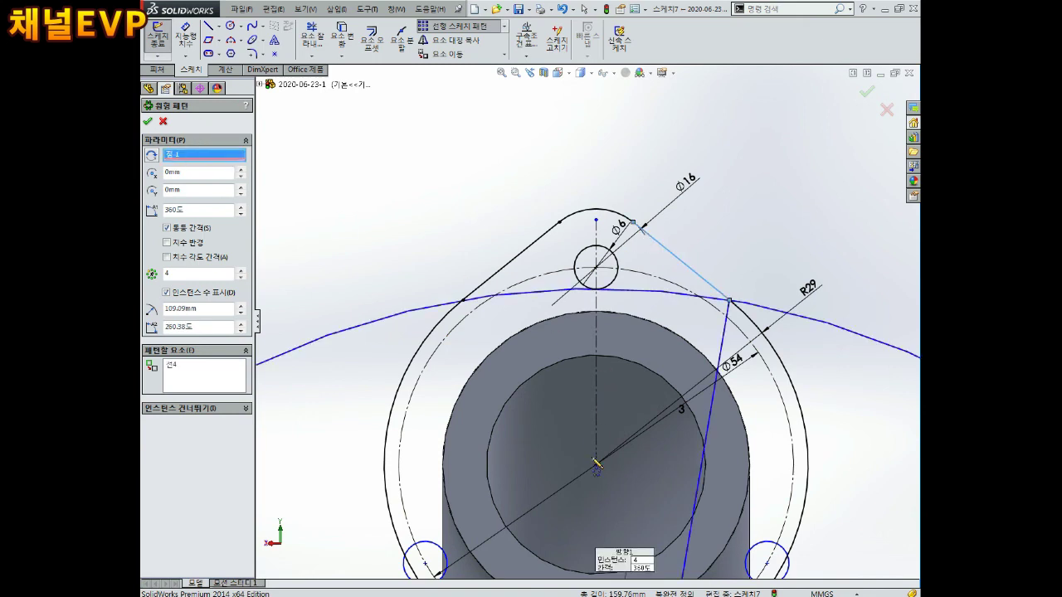
{"action": "left_click", "coordinate": [595, 466]}
{"action": "left_click", "coordinate": [199, 373]}
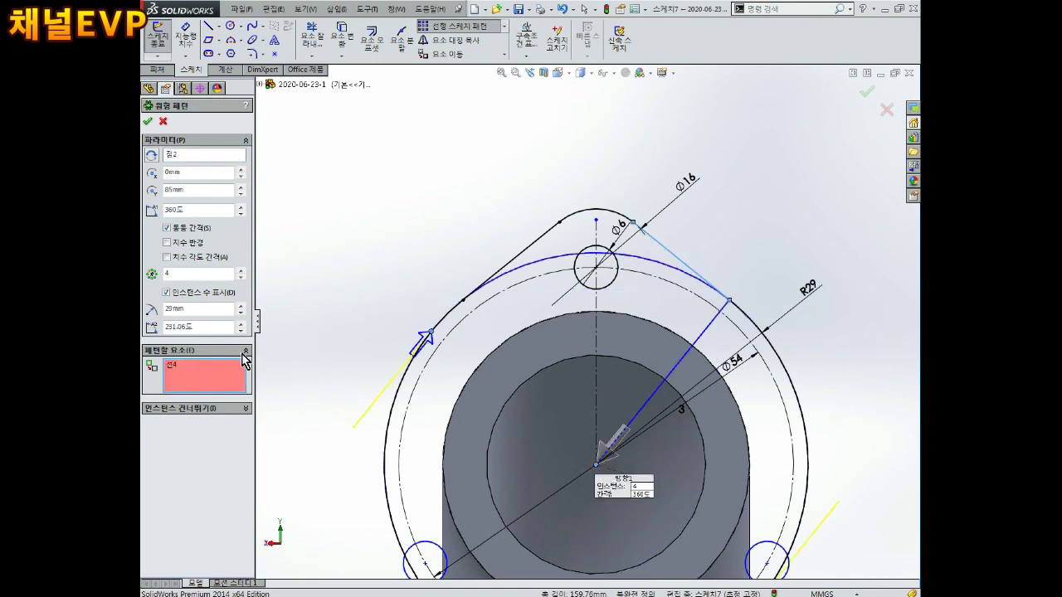